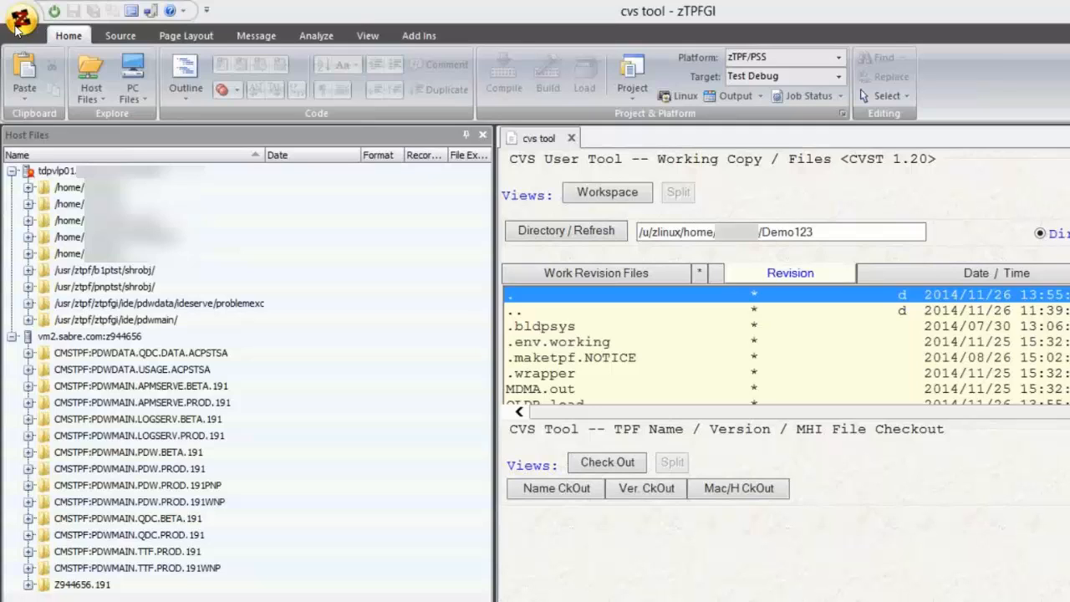
- Connect to the ACPMXA67 test system, dismissing the connection notice, and disconnect from it
{"action": "left_click", "coordinate": [56, 12]}
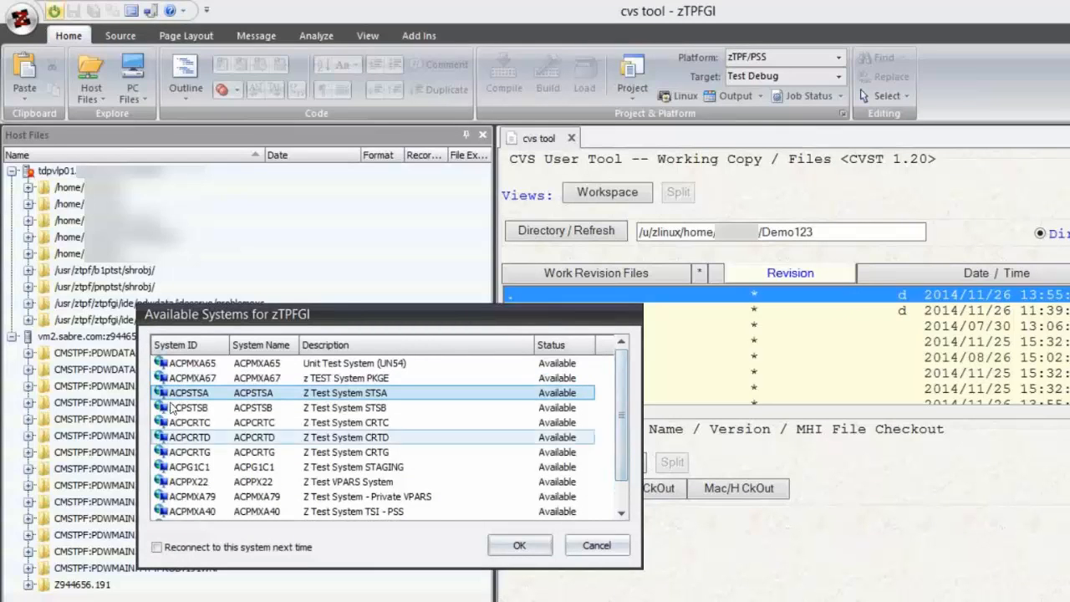
{"action": "left_click", "coordinate": [192, 380]}
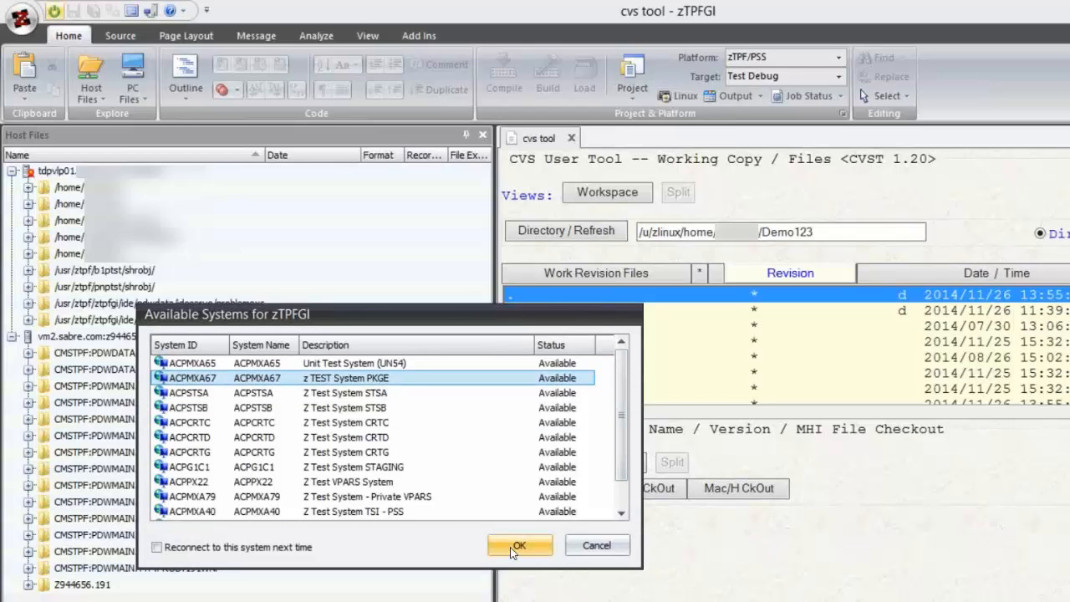
{"action": "left_click", "coordinate": [510, 546]}
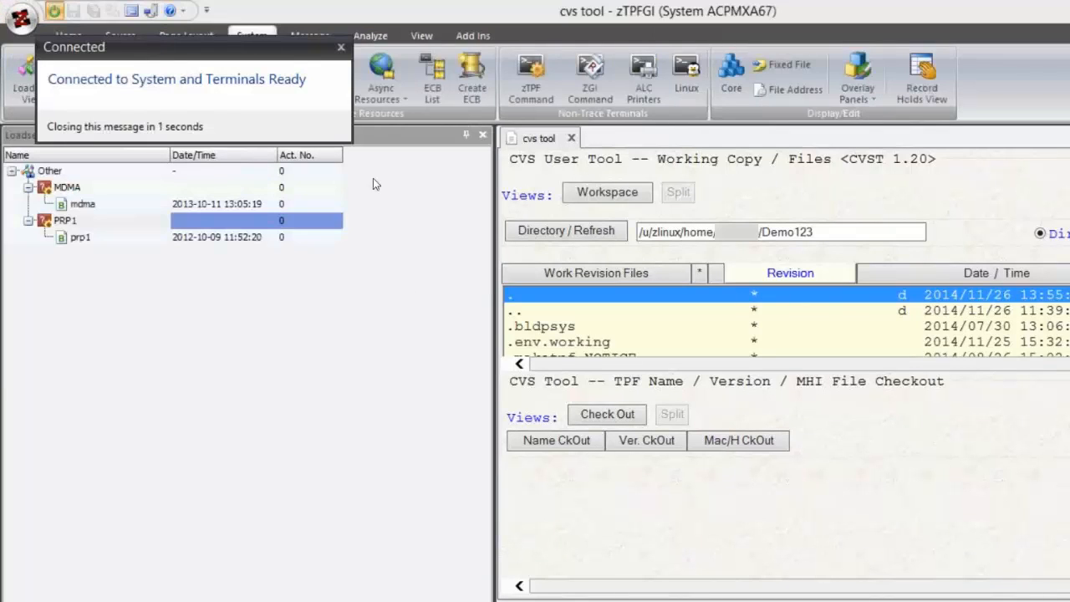
{"action": "left_click", "coordinate": [342, 49]}
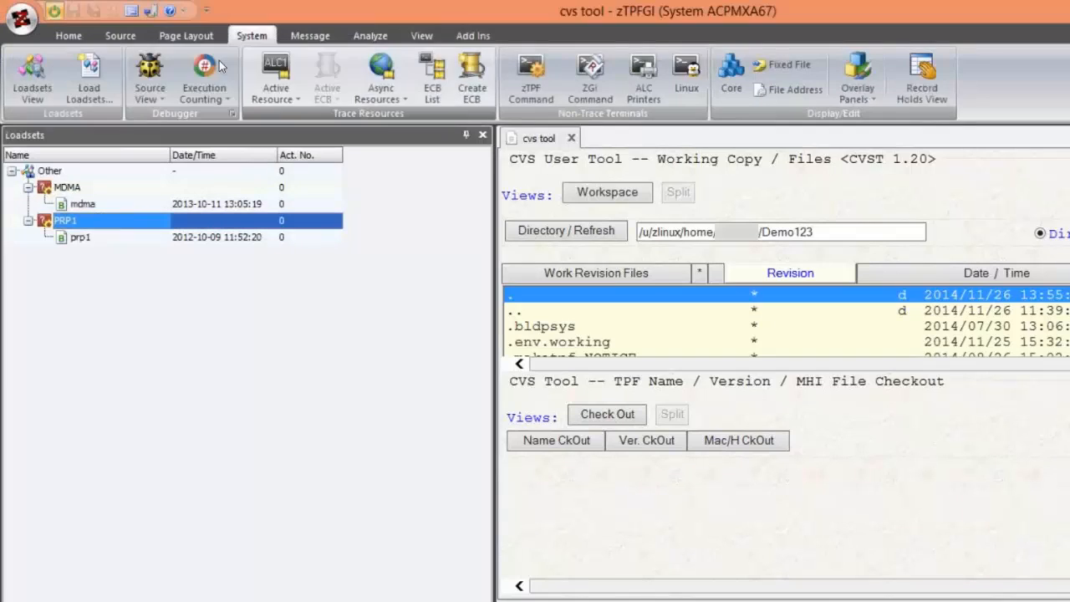
{"action": "left_click", "coordinate": [54, 11]}
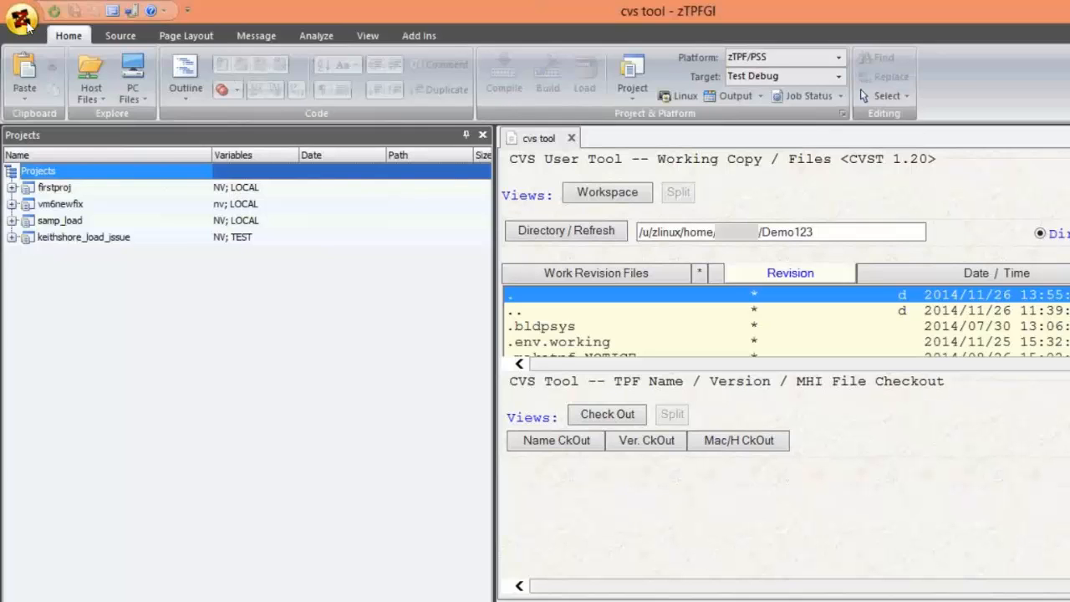
- Enable reconnecting to the last system used and connect to ACPMXA67 again
{"action": "left_click", "coordinate": [21, 19]}
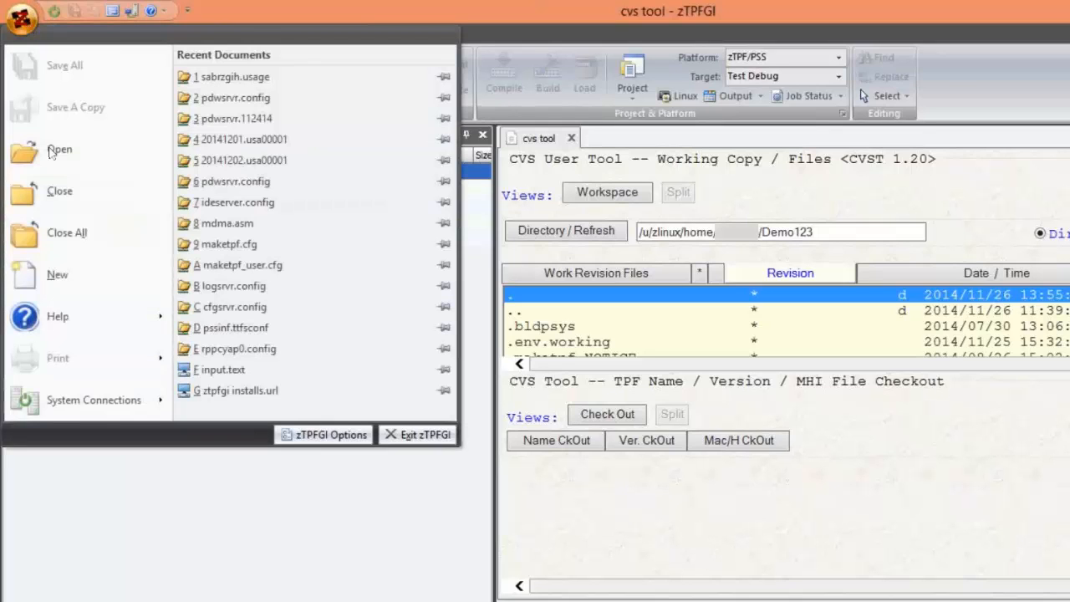
{"action": "mouse_move", "coordinate": [159, 391]}
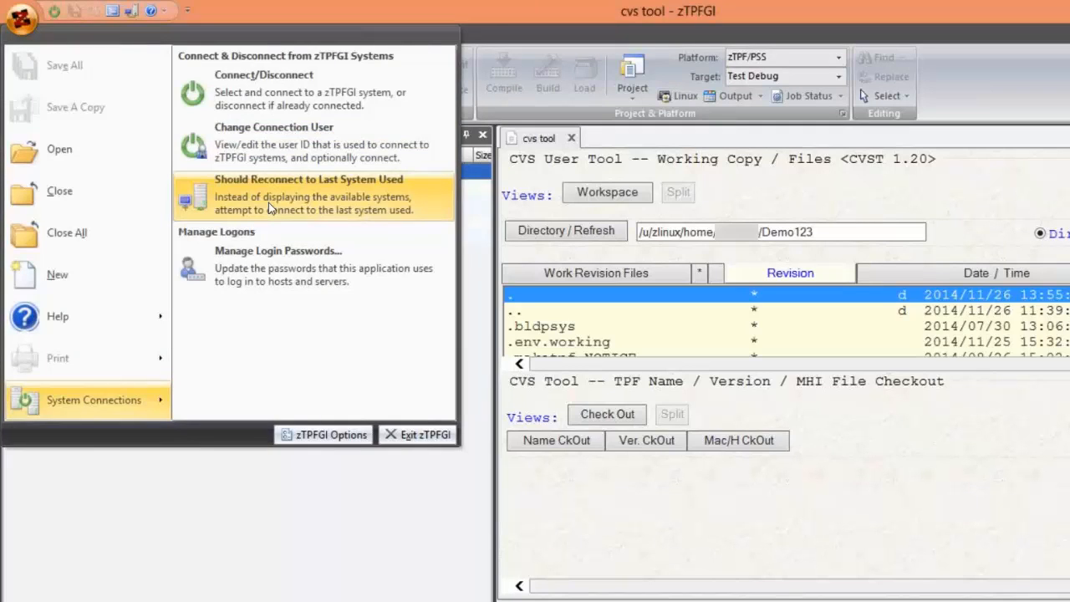
{"action": "left_click", "coordinate": [269, 203]}
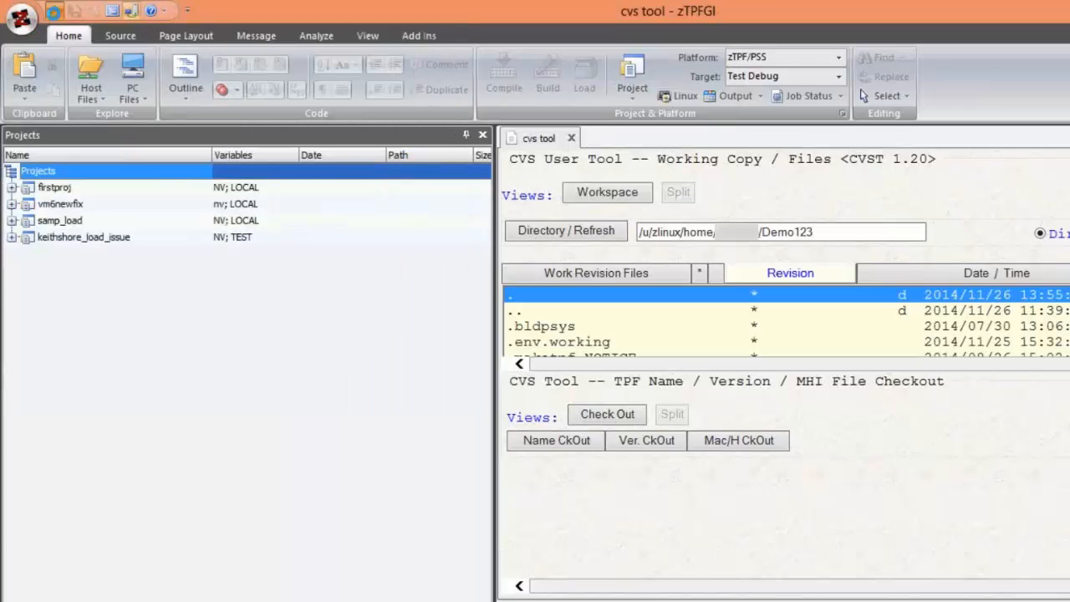
{"action": "left_click", "coordinate": [54, 11]}
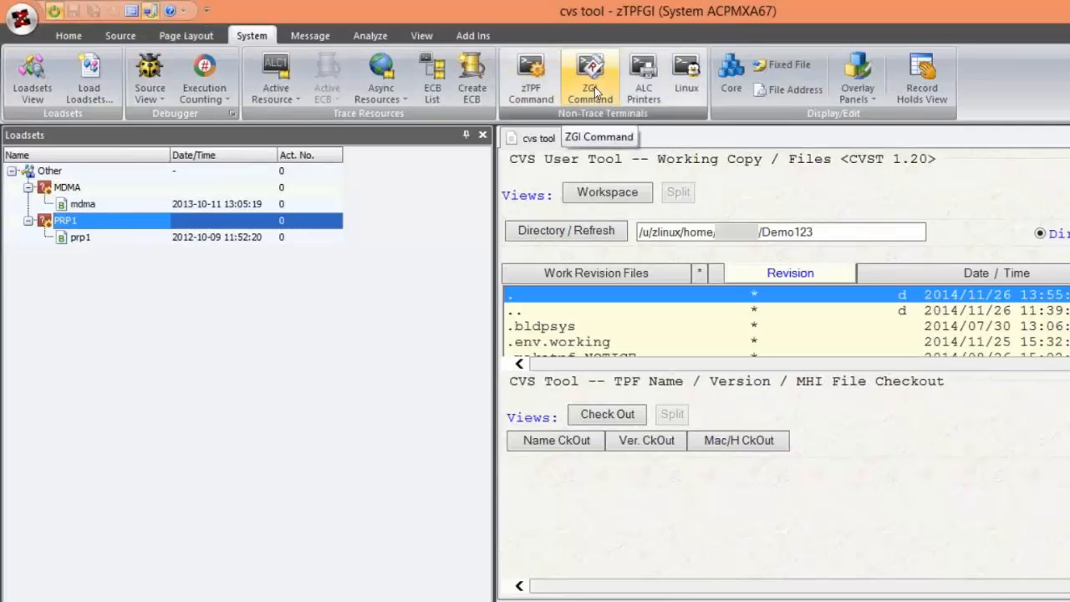
- Open the active trace resource ALC1 and send the entry ZDSYS in its terminal
{"action": "left_click", "coordinate": [285, 63]}
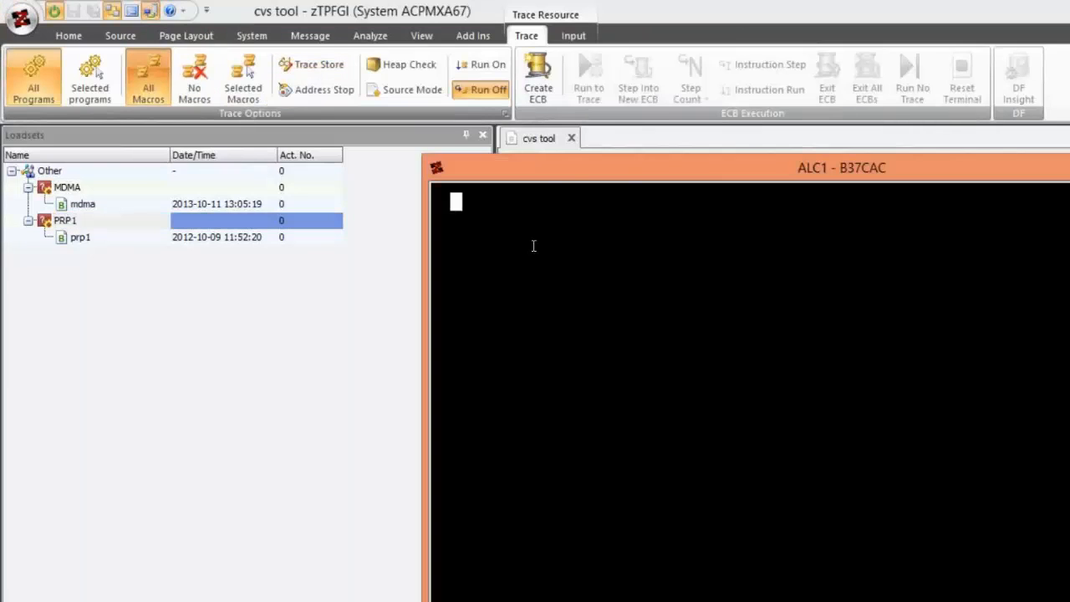
{"action": "type", "text": "ZZ"}
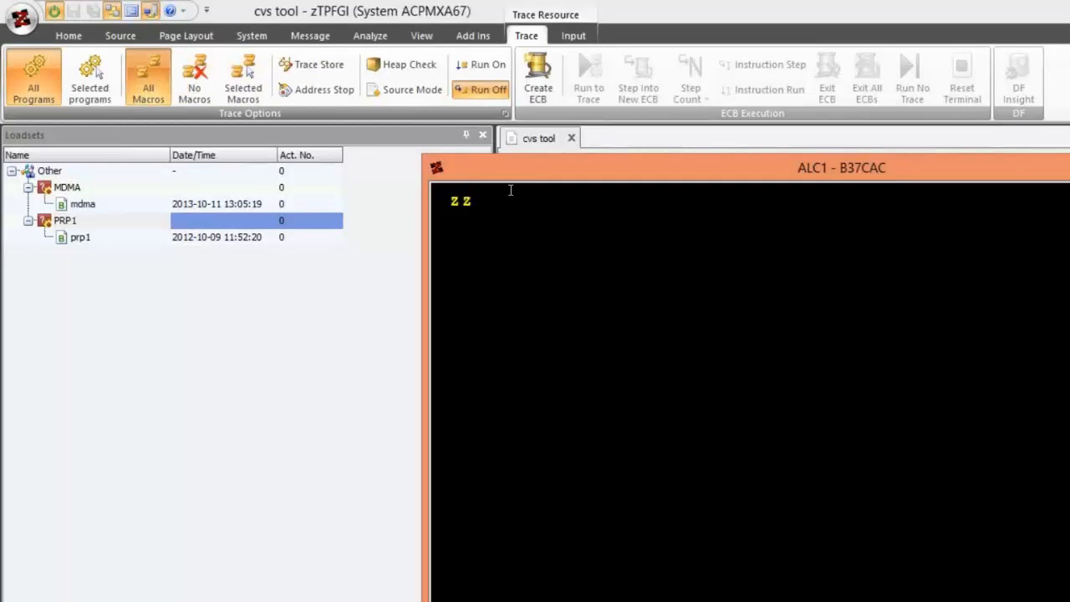
{"action": "key", "text": "BackSpace"}
{"action": "type", "text": "DSYS"}
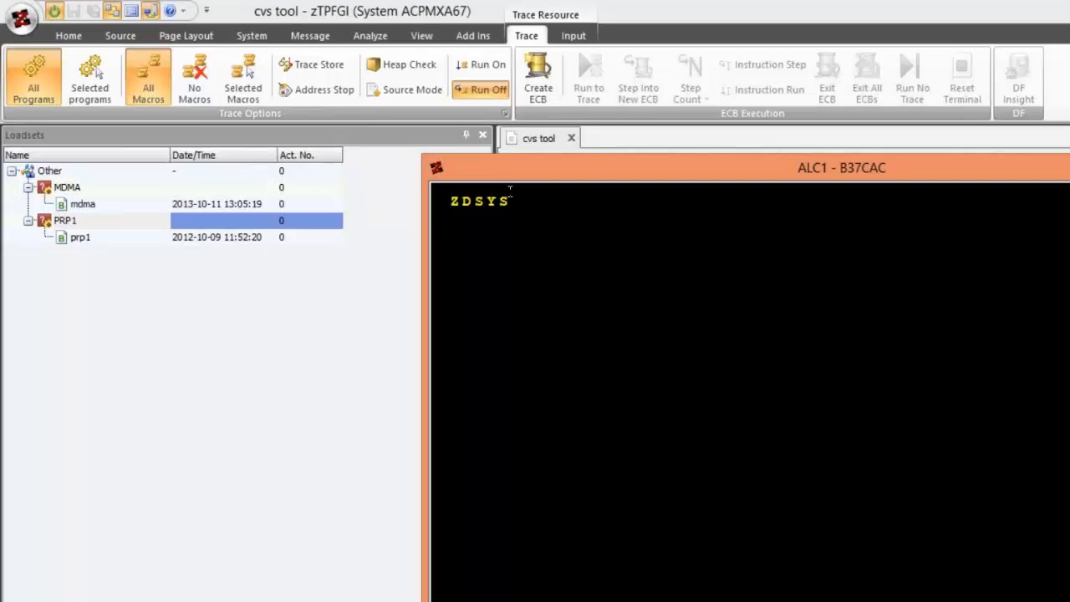
{"action": "key", "text": "Return"}
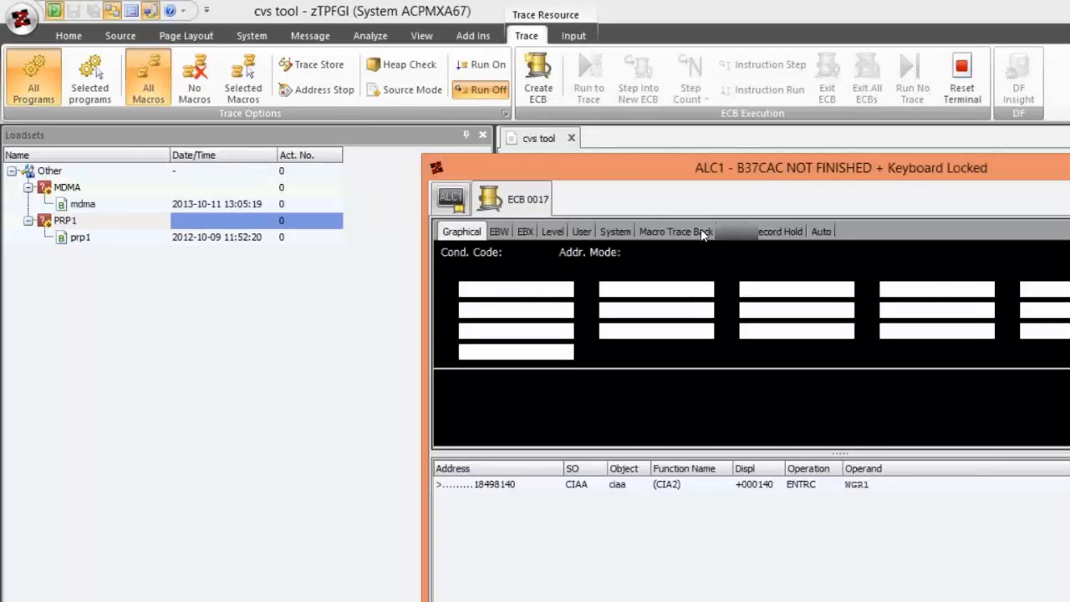
- Display the storage addressed by register R10 of ECB 0017 and arrange the ALC1 and XREG windows over the workspace
{"action": "double_click", "coordinate": [555, 296]}
{"action": "double_click", "coordinate": [551, 332]}
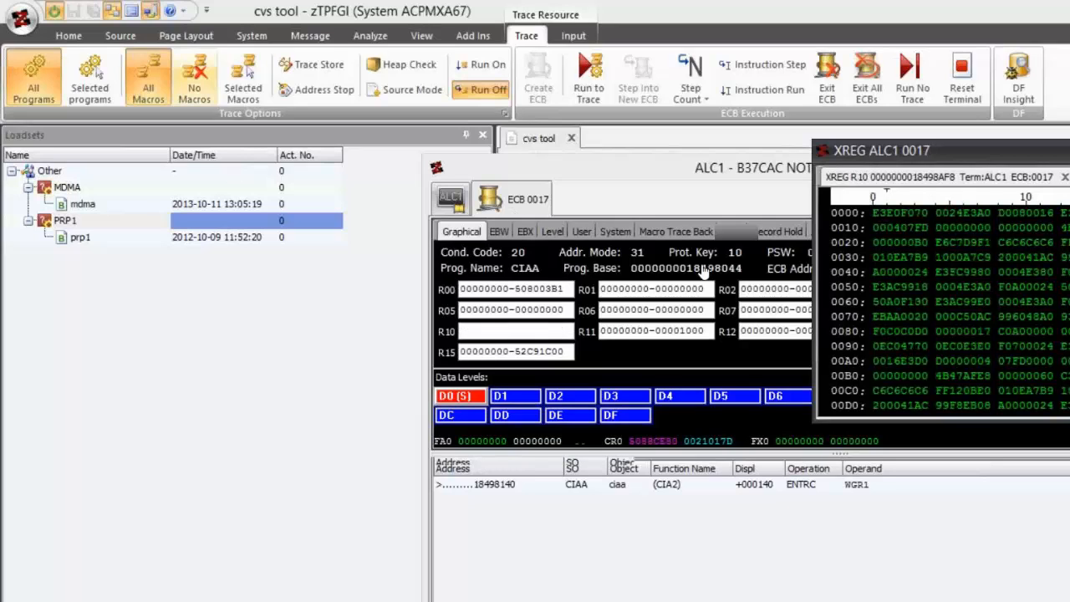
{"action": "left_click", "coordinate": [707, 171]}
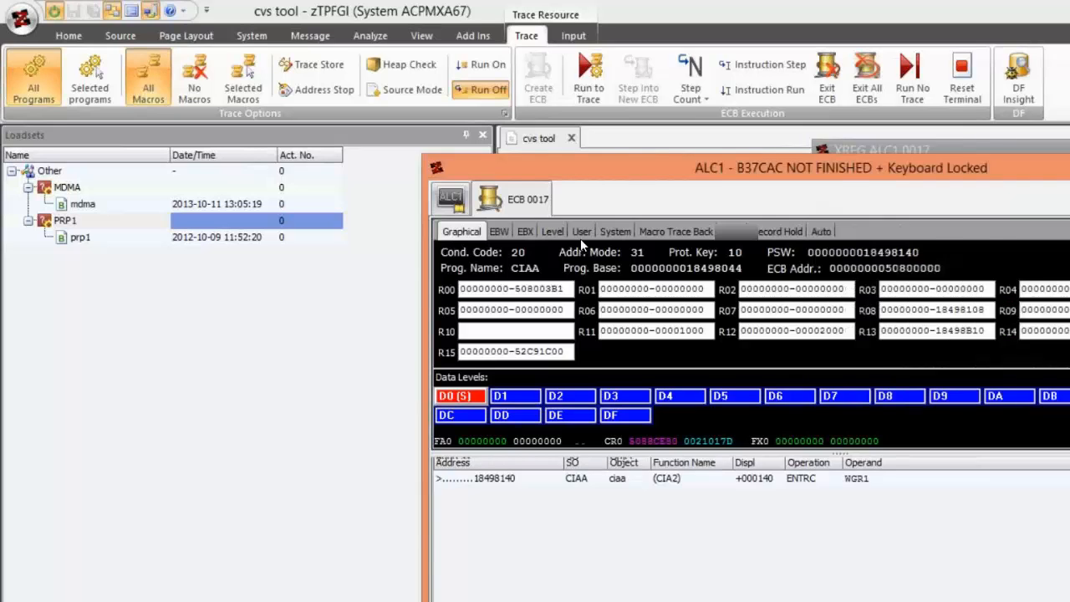
{"action": "left_click_drag", "start_coordinate": [707, 172], "coordinate": [302, 430]}
{"action": "left_click_drag", "start_coordinate": [252, 355], "coordinate": [143, 293]}
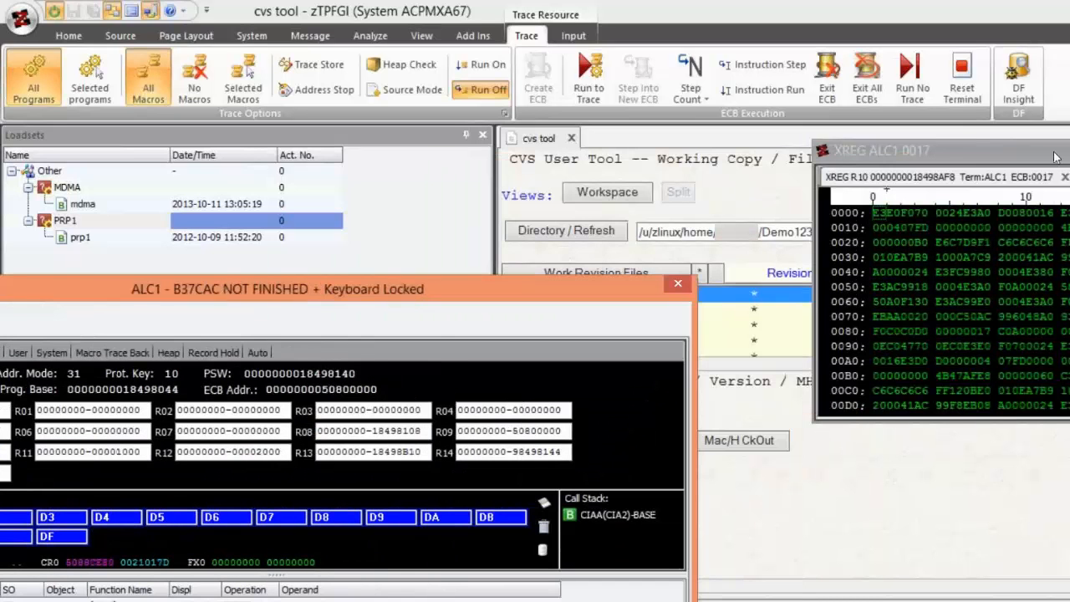
{"action": "left_click_drag", "start_coordinate": [1052, 150], "coordinate": [1037, 291]}
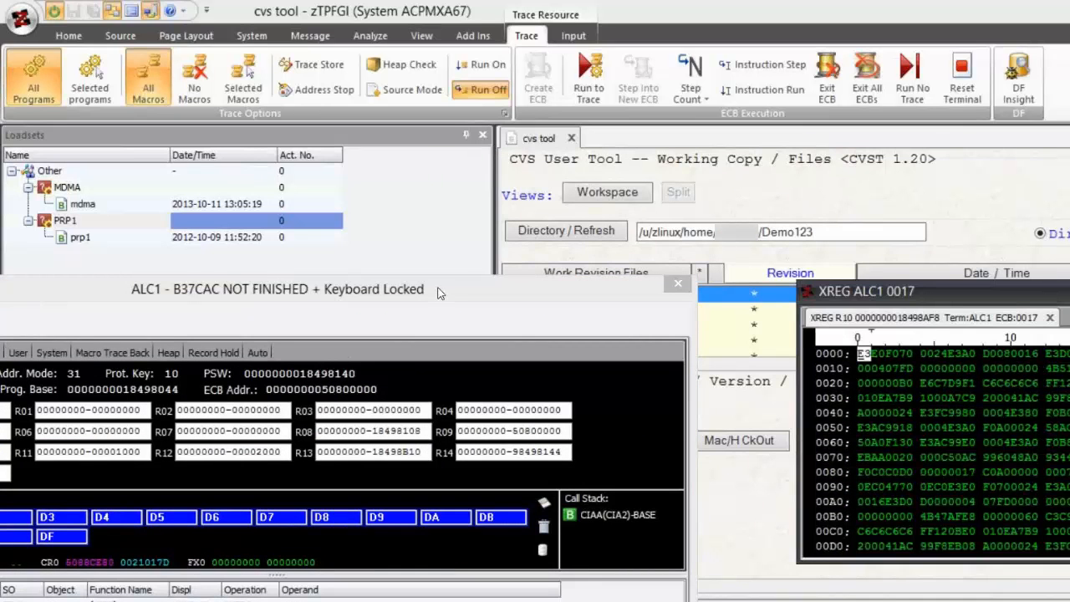
{"action": "left_click_drag", "start_coordinate": [439, 293], "coordinate": [546, 162]}
{"action": "right_click", "coordinate": [546, 162]}
{"action": "left_click", "coordinate": [533, 157]}
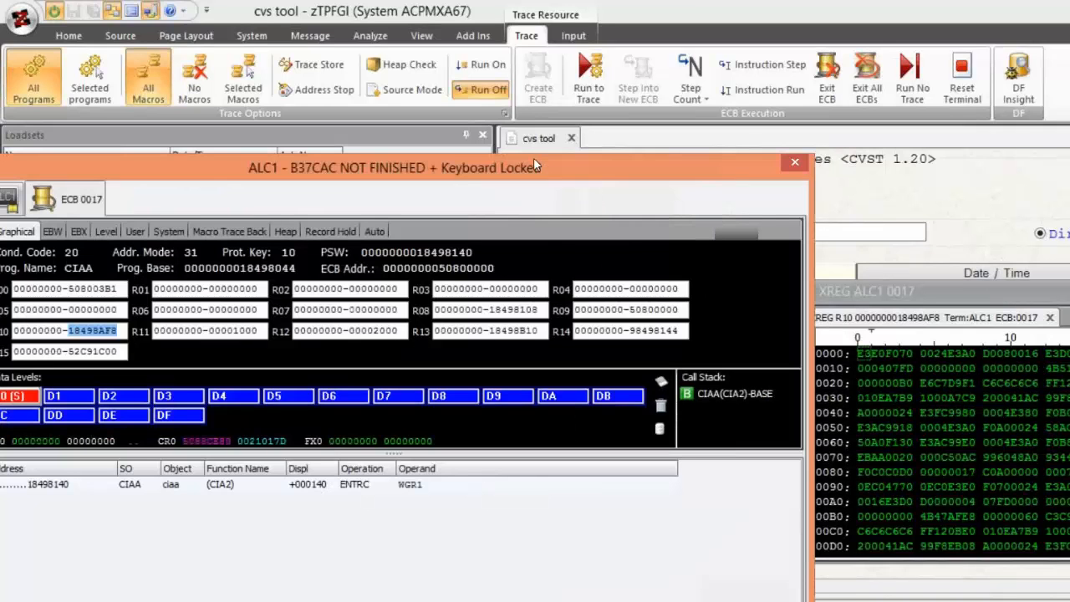
{"action": "left_click_drag", "start_coordinate": [678, 153], "coordinate": [883, 135]}
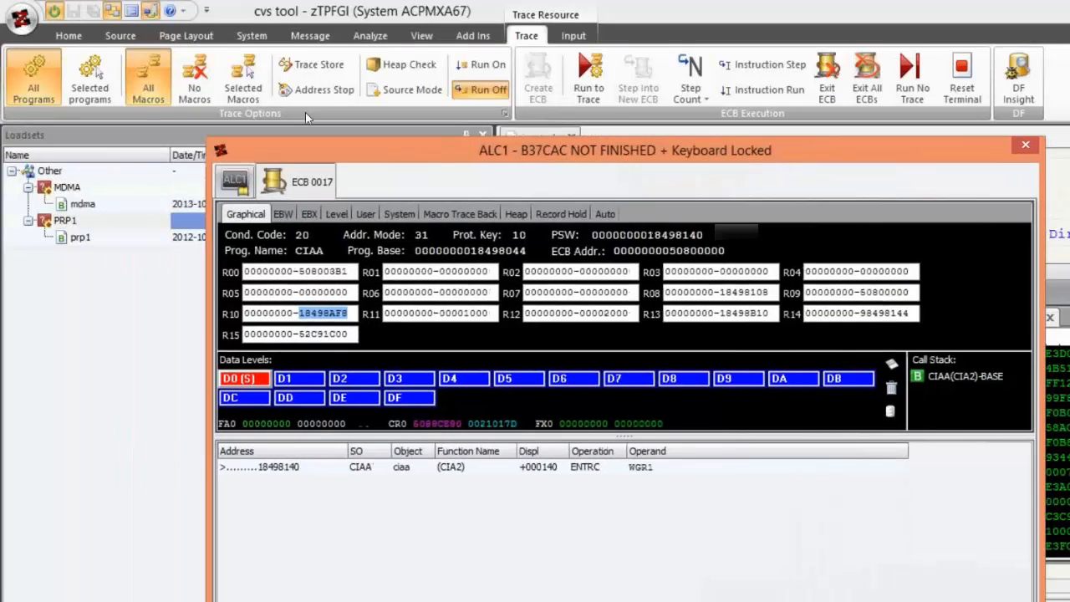
- Hide the floating trace windows and show them again
{"action": "left_click", "coordinate": [112, 11]}
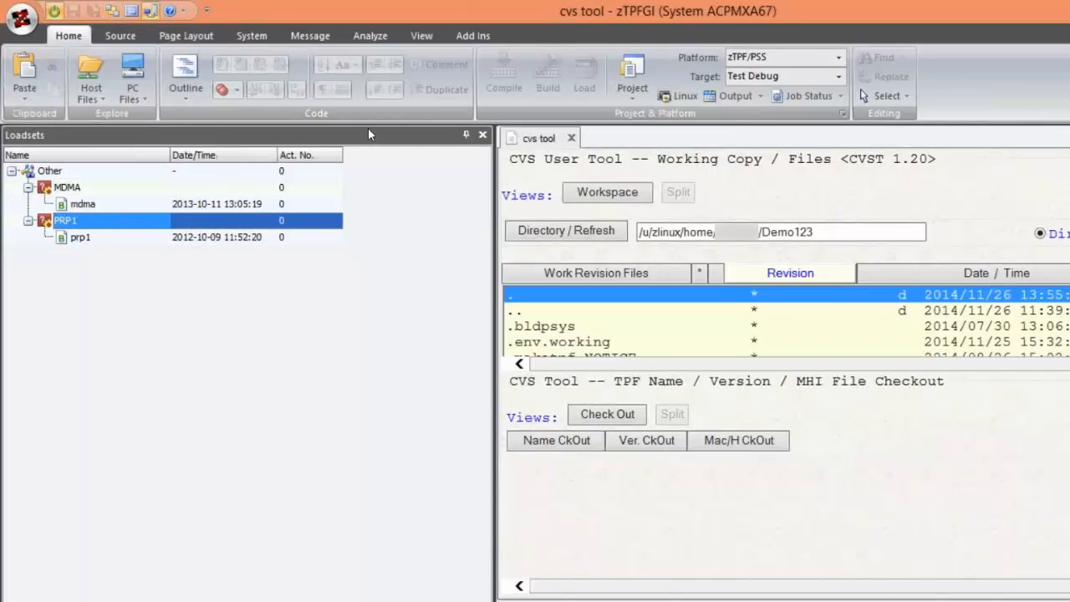
{"action": "left_click", "coordinate": [113, 14]}
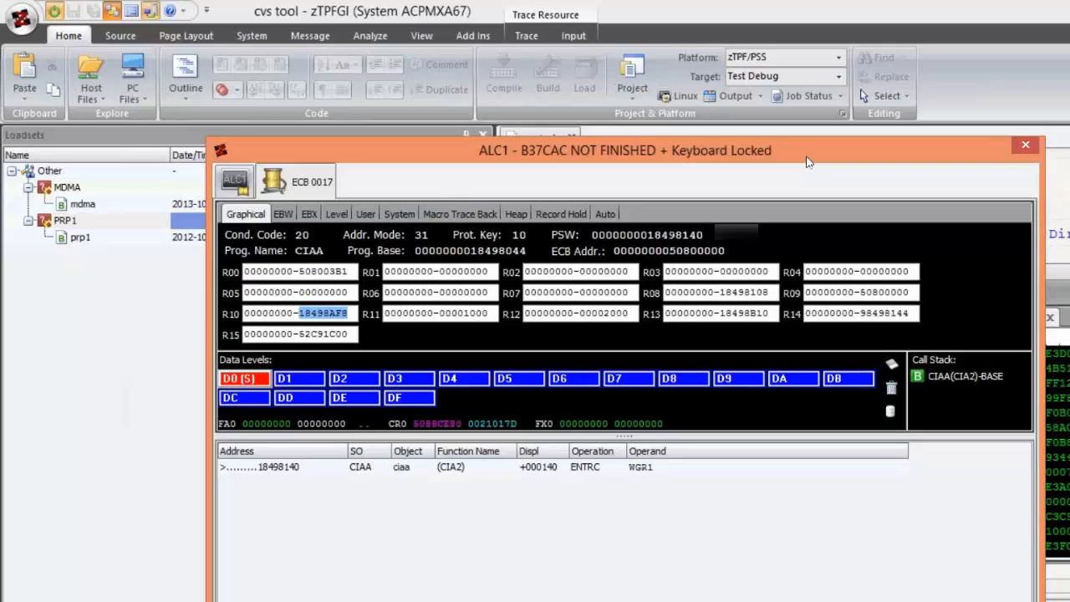
- Close the ALC1 trace window and reopen it as the active trace resource
{"action": "left_click", "coordinate": [1026, 147]}
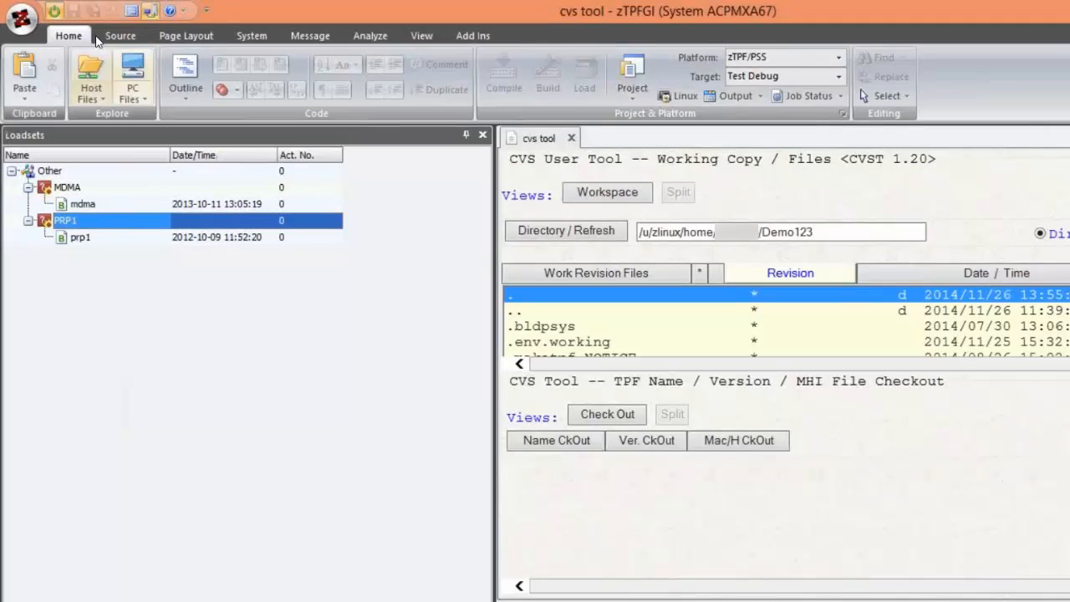
{"action": "left_click", "coordinate": [250, 36]}
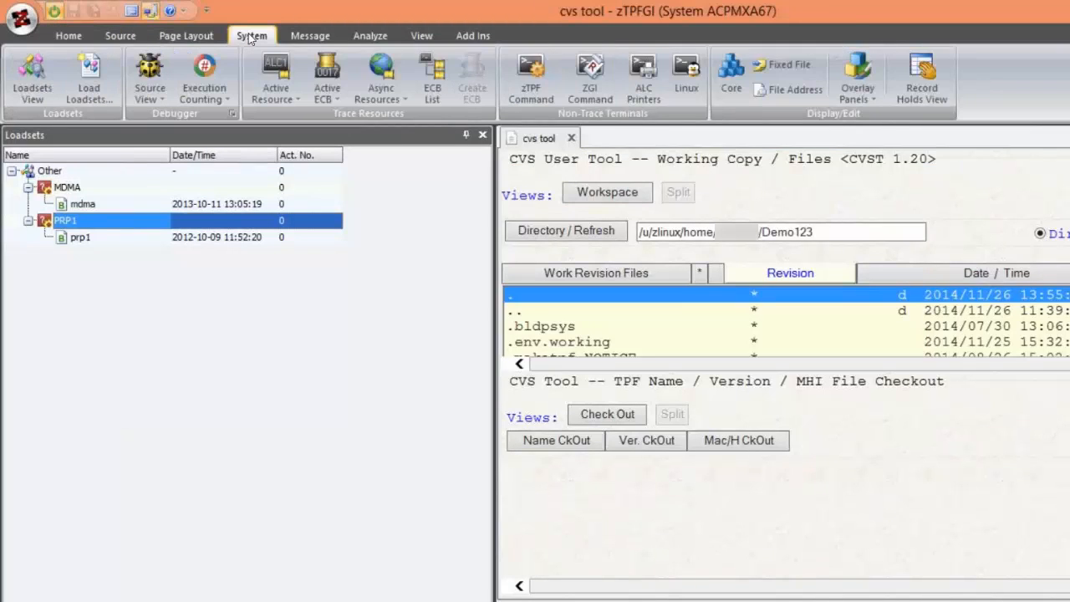
{"action": "left_click", "coordinate": [276, 73]}
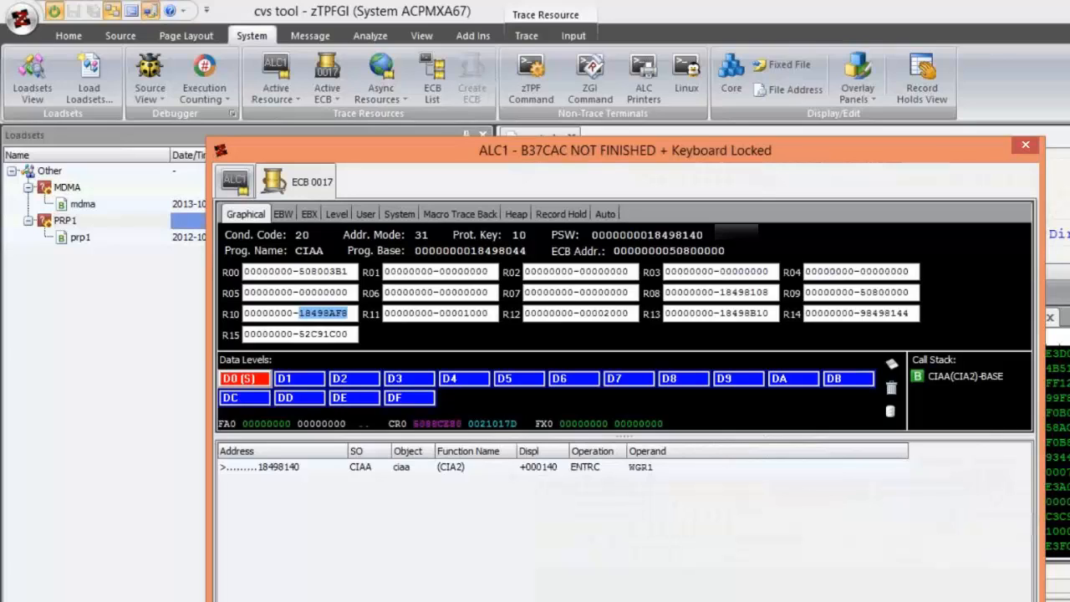
- Run ECB 0017 in the ALC1 window to trace
{"action": "left_click", "coordinate": [526, 35]}
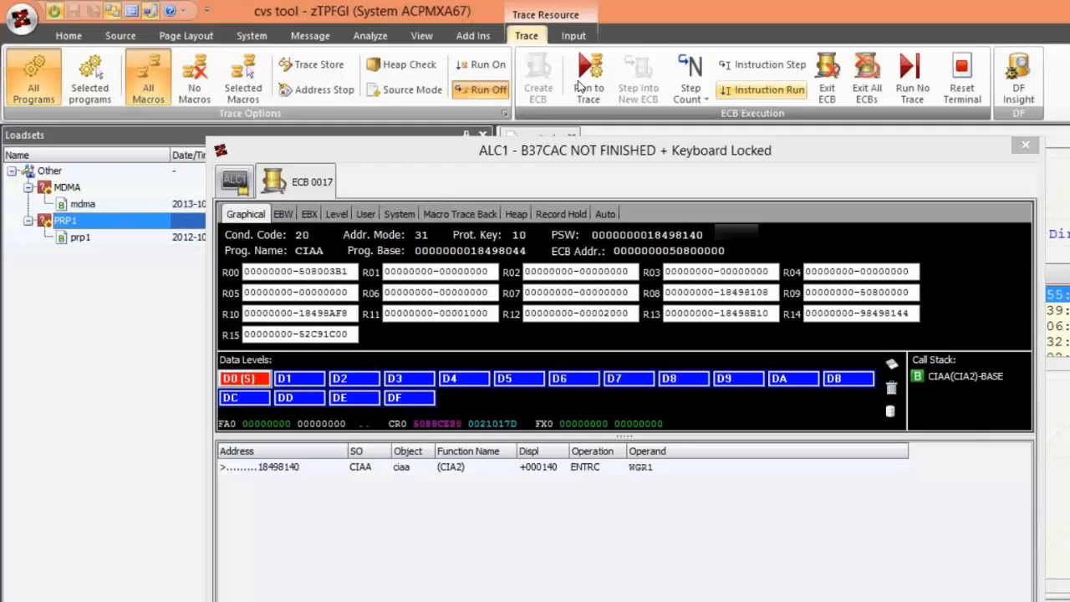
{"action": "left_click", "coordinate": [581, 86]}
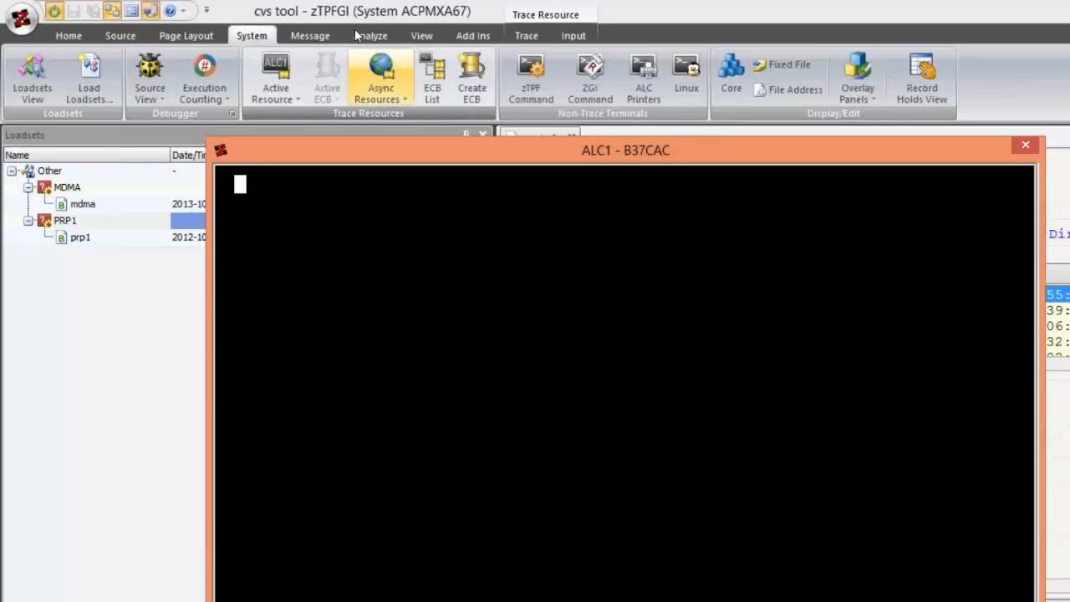
- Move the ALC1 window clear of the document tabs and turn on message logging for the ALC1 terminal
{"action": "left_click", "coordinate": [320, 36]}
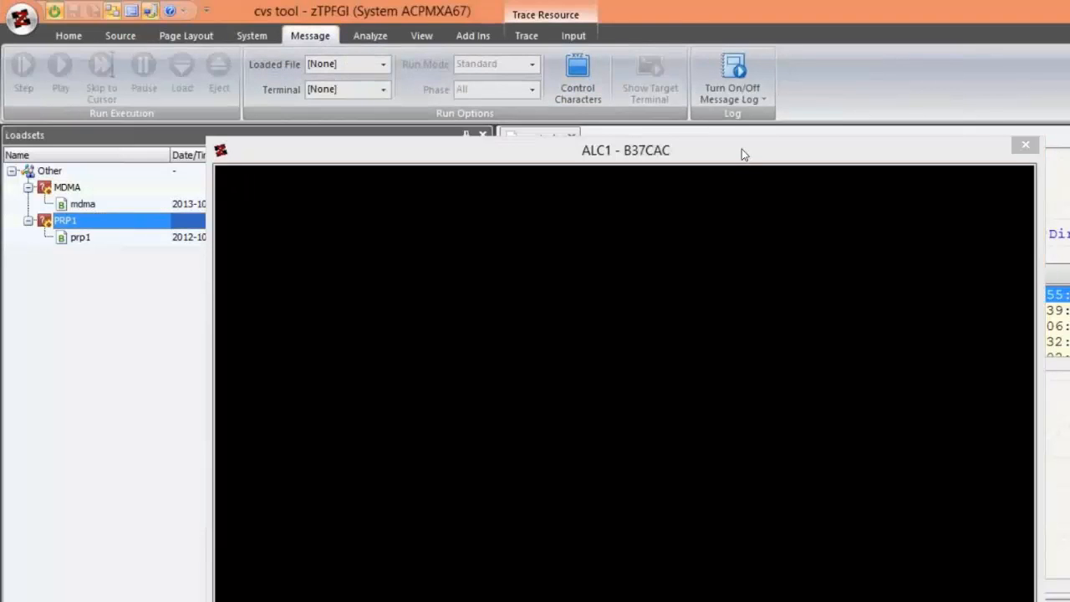
{"action": "left_click_drag", "start_coordinate": [742, 148], "coordinate": [785, 169]}
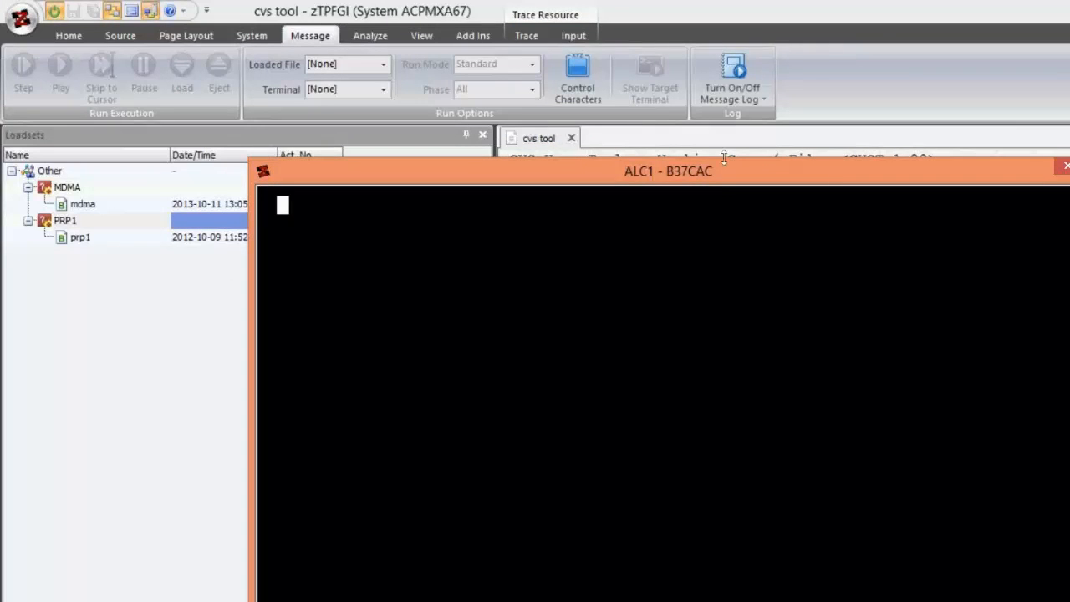
{"action": "left_click", "coordinate": [732, 92]}
{"action": "left_click", "coordinate": [578, 79]}
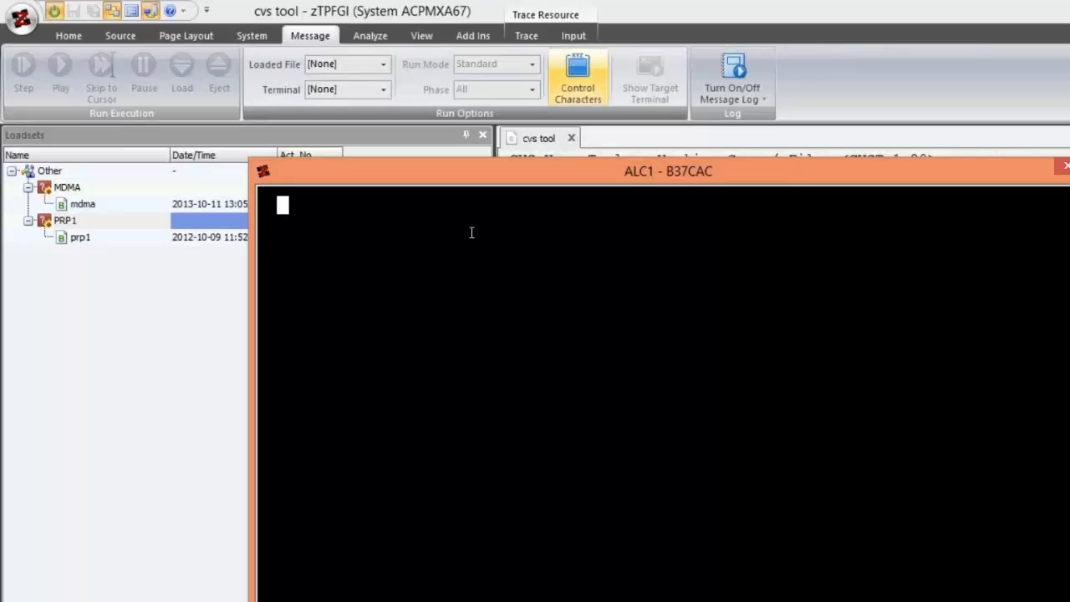
{"action": "left_click", "coordinate": [254, 35]}
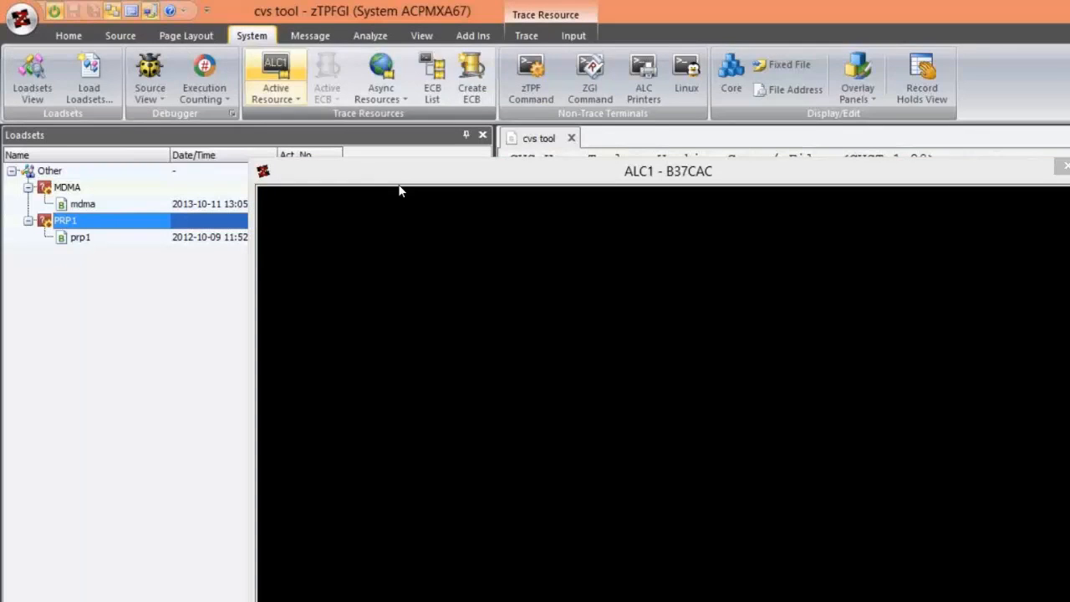
{"action": "left_click", "coordinate": [310, 35]}
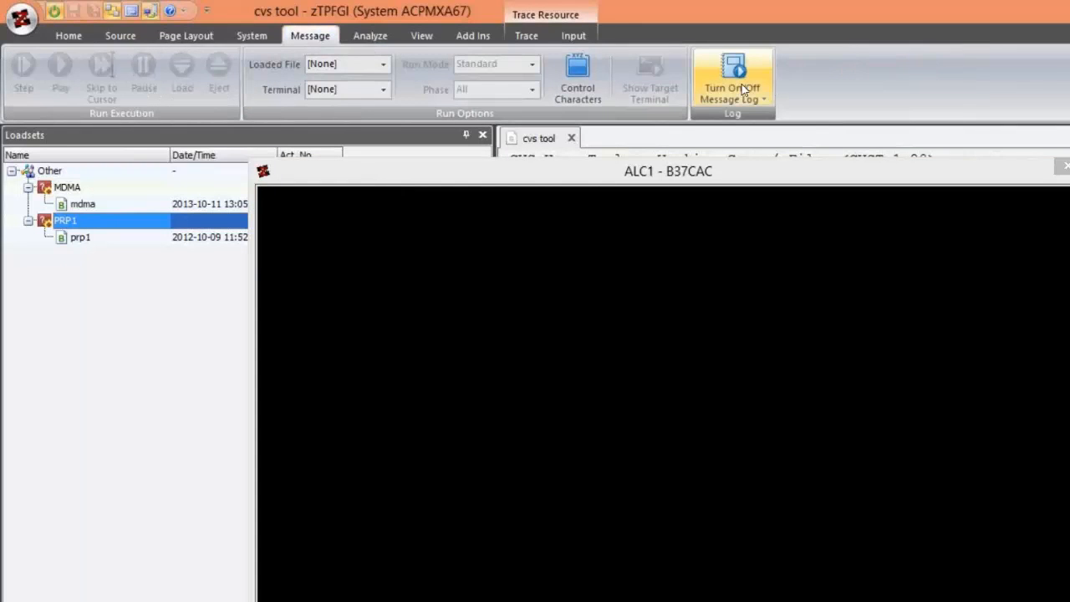
{"action": "left_click", "coordinate": [742, 90]}
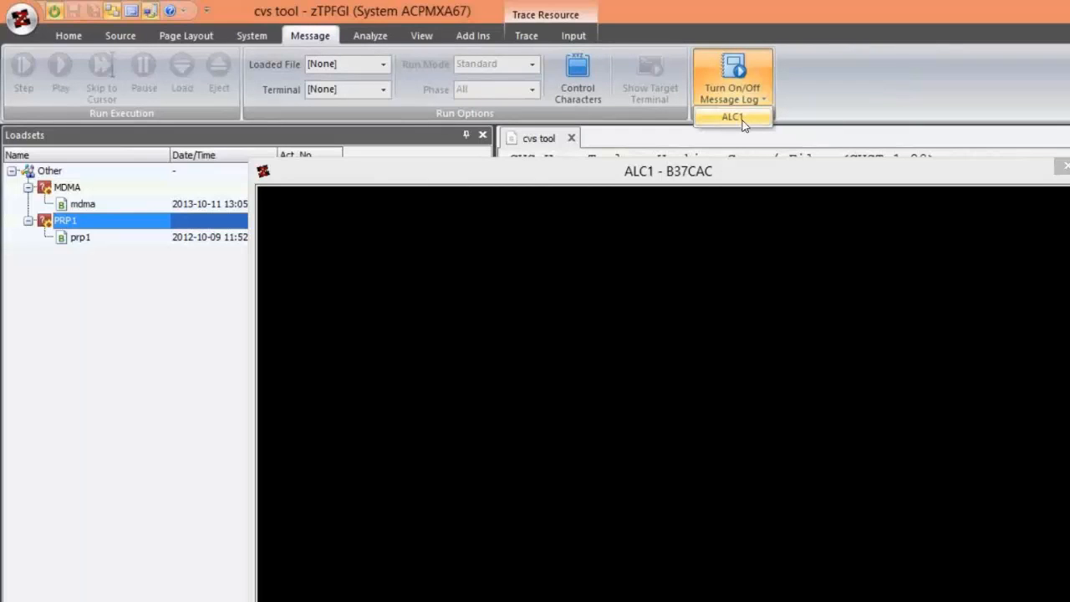
{"action": "left_click", "coordinate": [733, 117]}
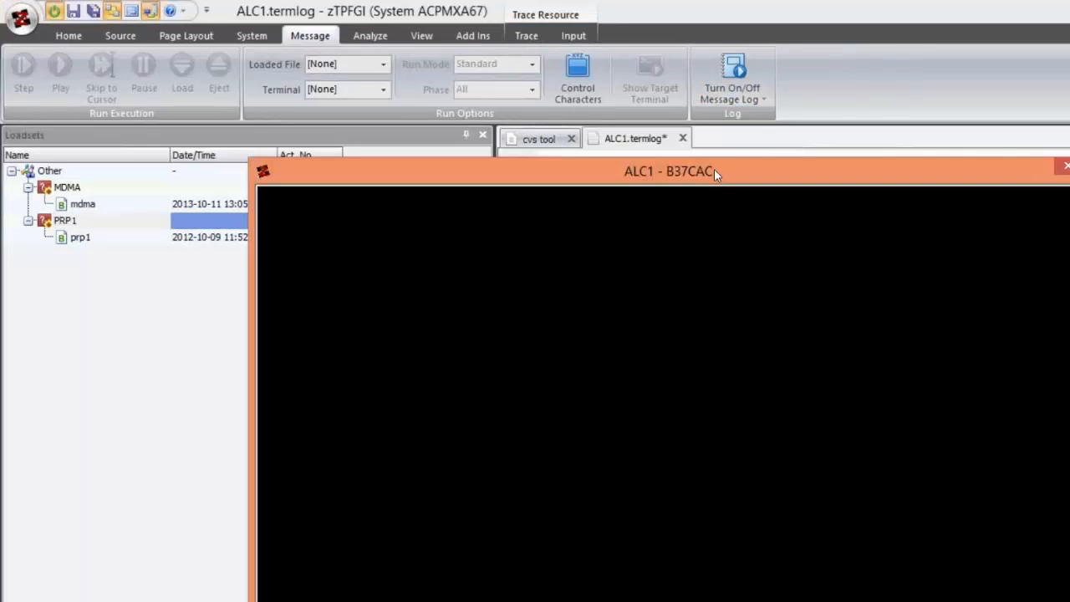
- Reposition the ALC1 window and turn off message logging for the ALC1 terminal
{"action": "left_click_drag", "start_coordinate": [714, 169], "coordinate": [1069, 184]}
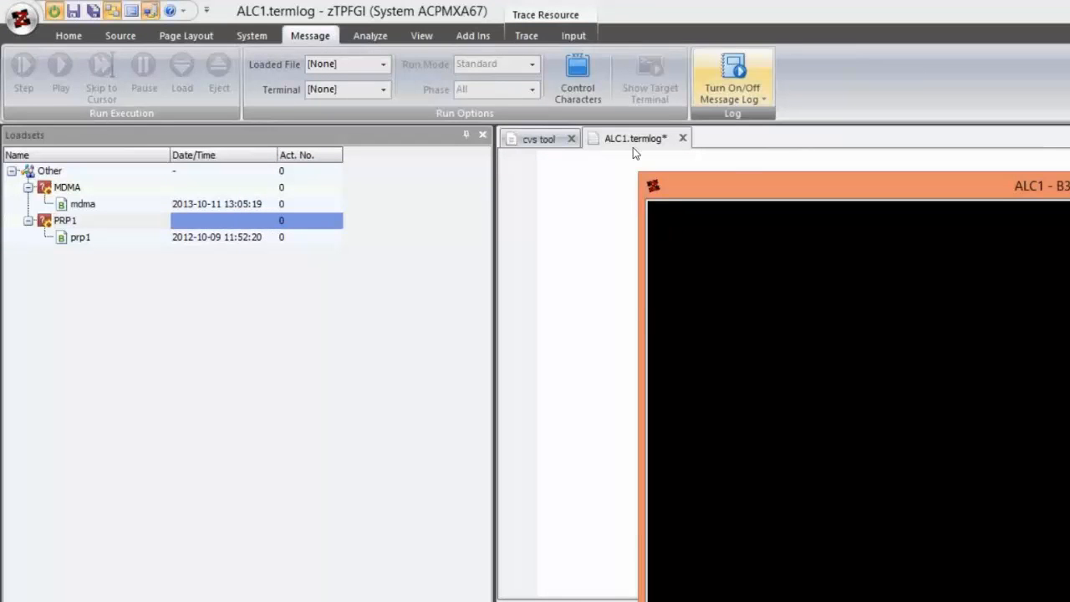
{"action": "left_click_drag", "start_coordinate": [633, 147], "coordinate": [528, 170]}
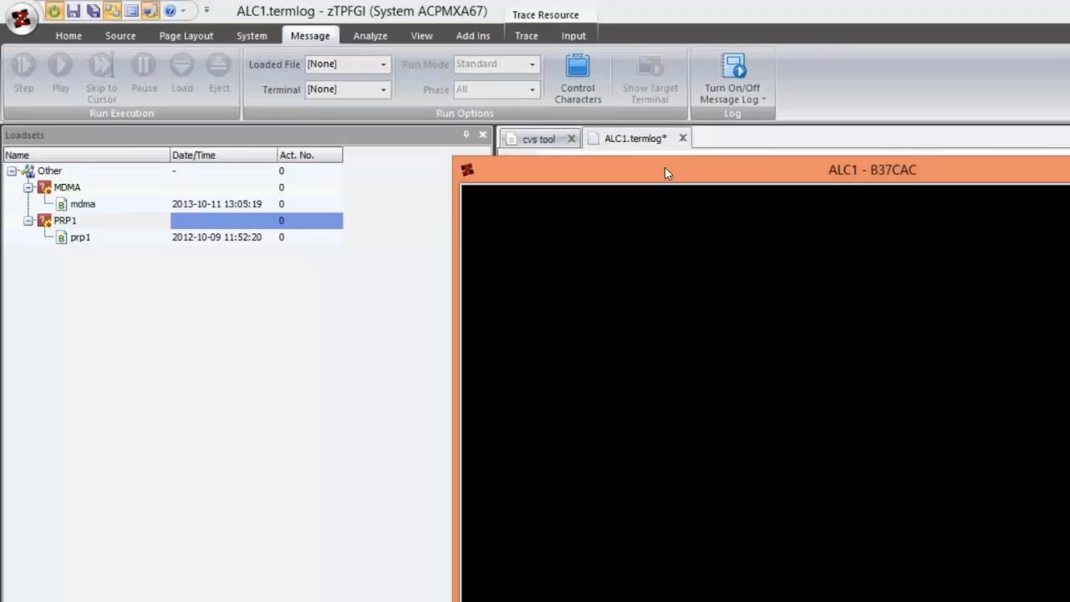
{"action": "left_click", "coordinate": [728, 90]}
{"action": "left_click_drag", "start_coordinate": [654, 160], "coordinate": [631, 132]}
{"action": "right_click", "coordinate": [631, 249]}
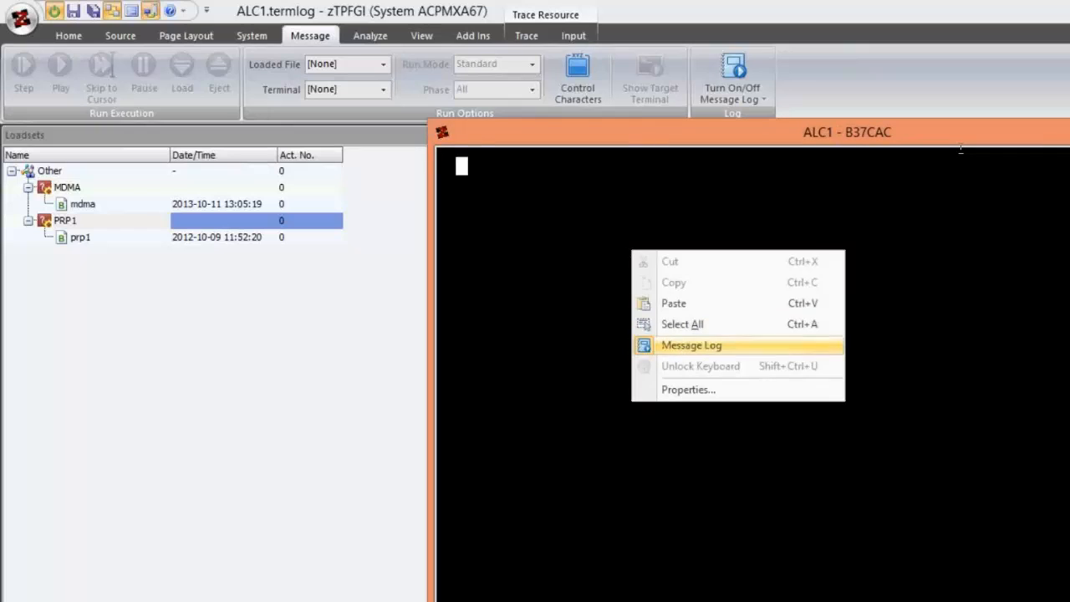
{"action": "left_click", "coordinate": [678, 349]}
- Move the ALC1 window off the document tabs and close ALC1.termlog without saving it
{"action": "left_click_drag", "start_coordinate": [963, 132], "coordinate": [951, 283]}
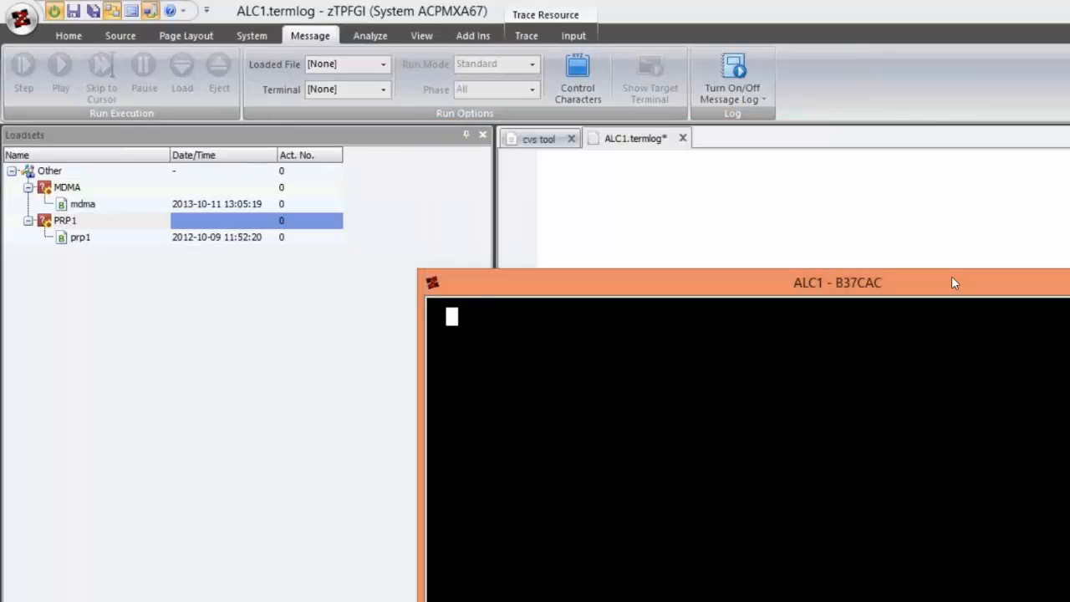
{"action": "left_click", "coordinate": [682, 139]}
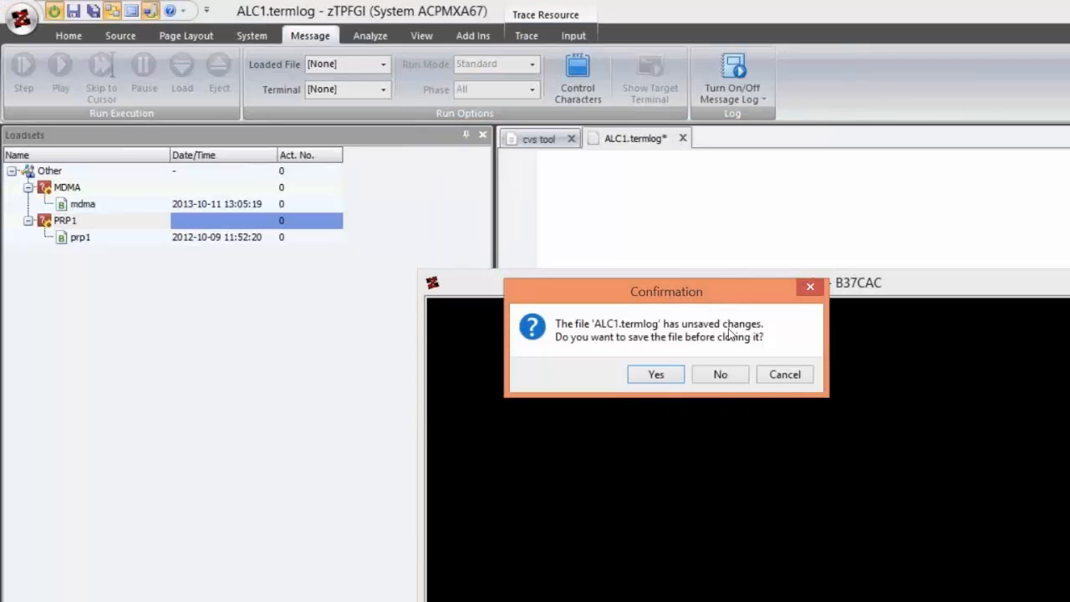
{"action": "left_click", "coordinate": [721, 377]}
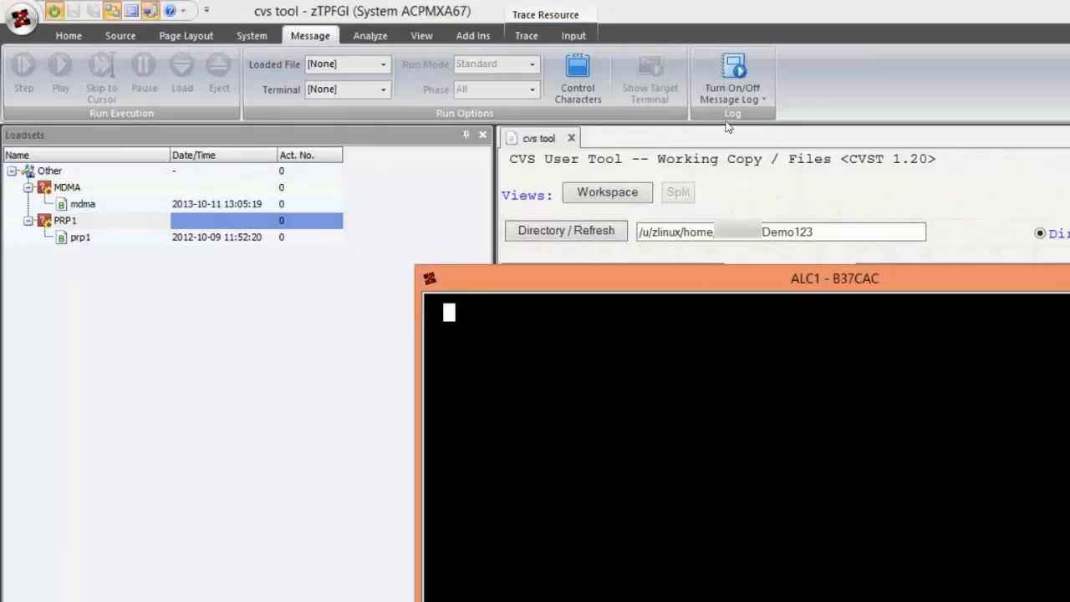
- Turn message logging back on from within the ALC1 terminal and move its window off the new log document
{"action": "left_click_drag", "start_coordinate": [784, 294], "coordinate": [736, 139]}
{"action": "right_click", "coordinate": [736, 138]}
{"action": "left_click", "coordinate": [639, 255]}
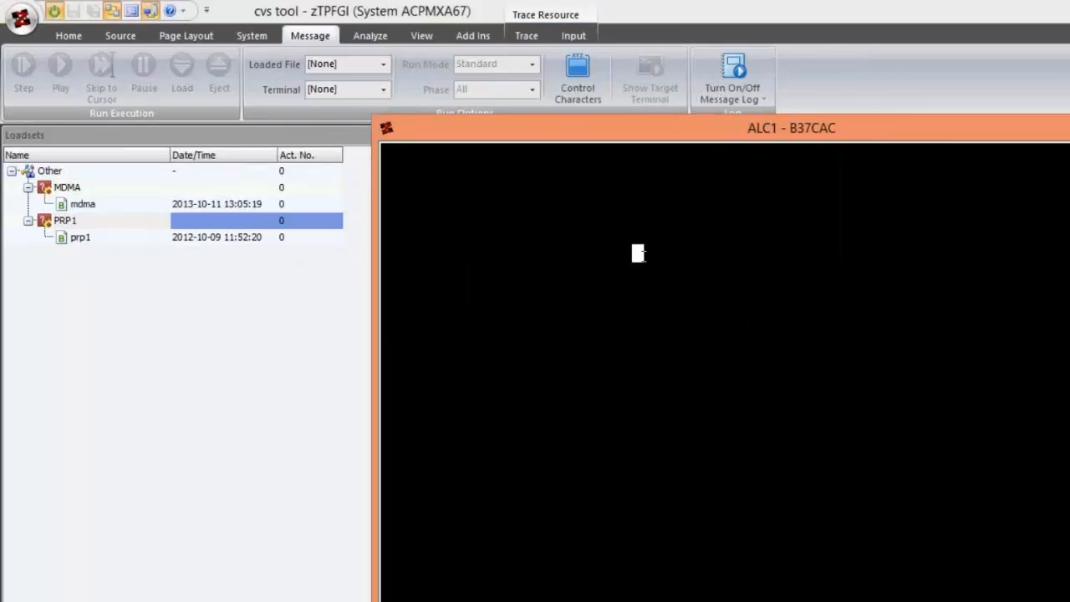
{"action": "right_click", "coordinate": [640, 256]}
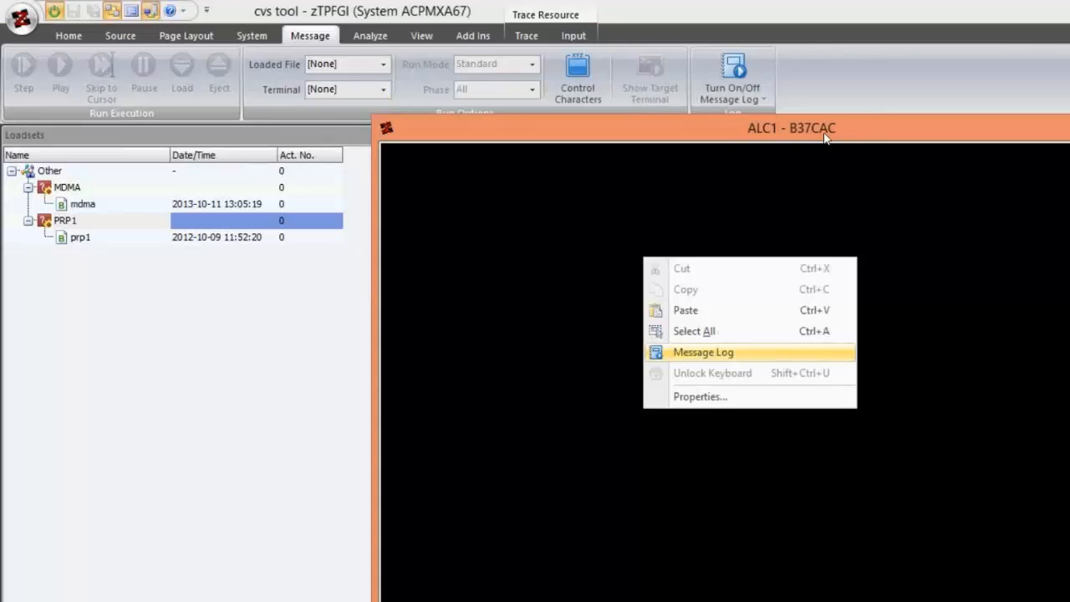
{"action": "left_click_drag", "start_coordinate": [824, 136], "coordinate": [761, 382]}
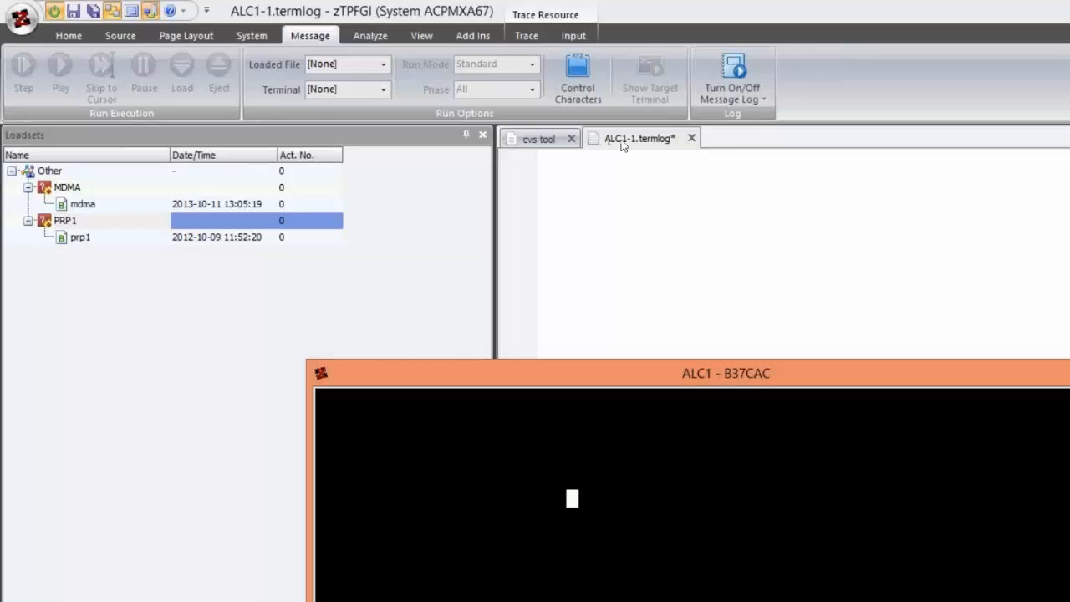
- Submit the ZDSYS entry on the ALC1 terminal and move the trace window clear of the log
{"action": "left_click_drag", "start_coordinate": [637, 372], "coordinate": [756, 219]}
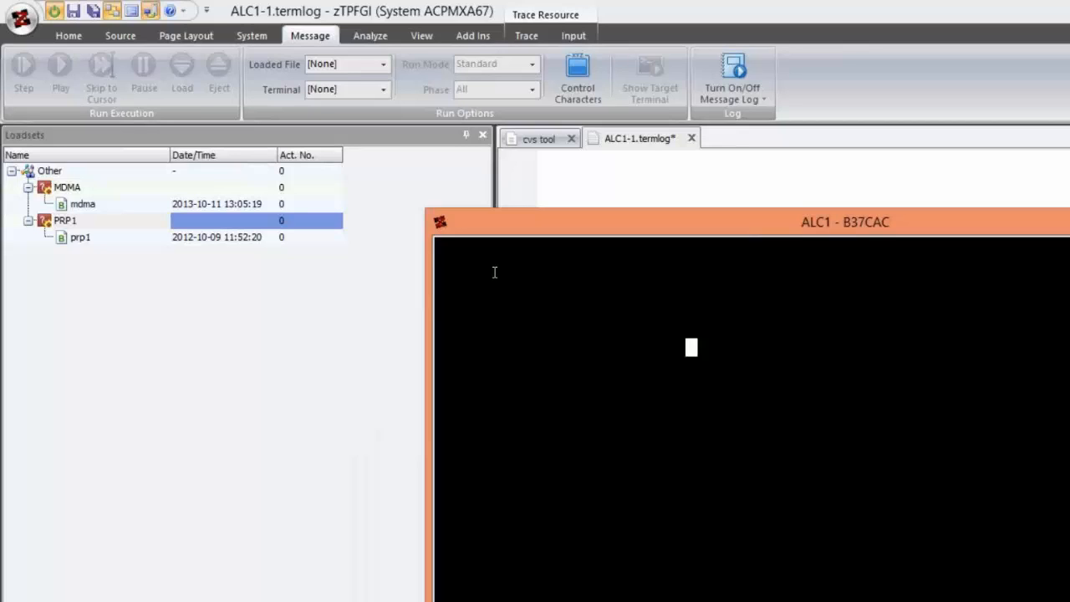
{"action": "type", "text": "ZDSYS"}
{"action": "key", "text": "Return"}
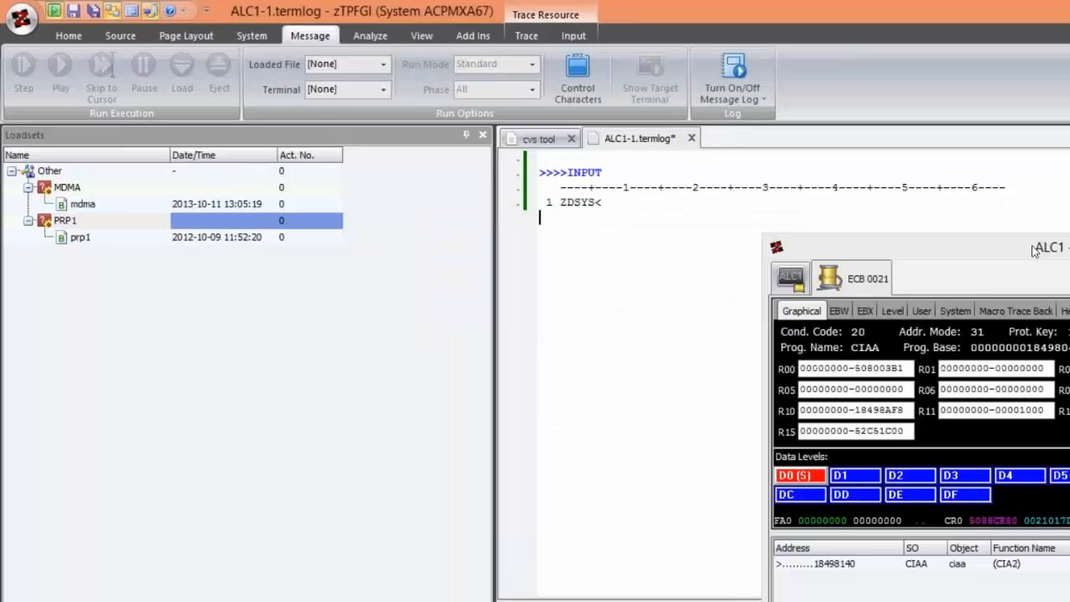
{"action": "left_click_drag", "start_coordinate": [1034, 251], "coordinate": [1069, 130]}
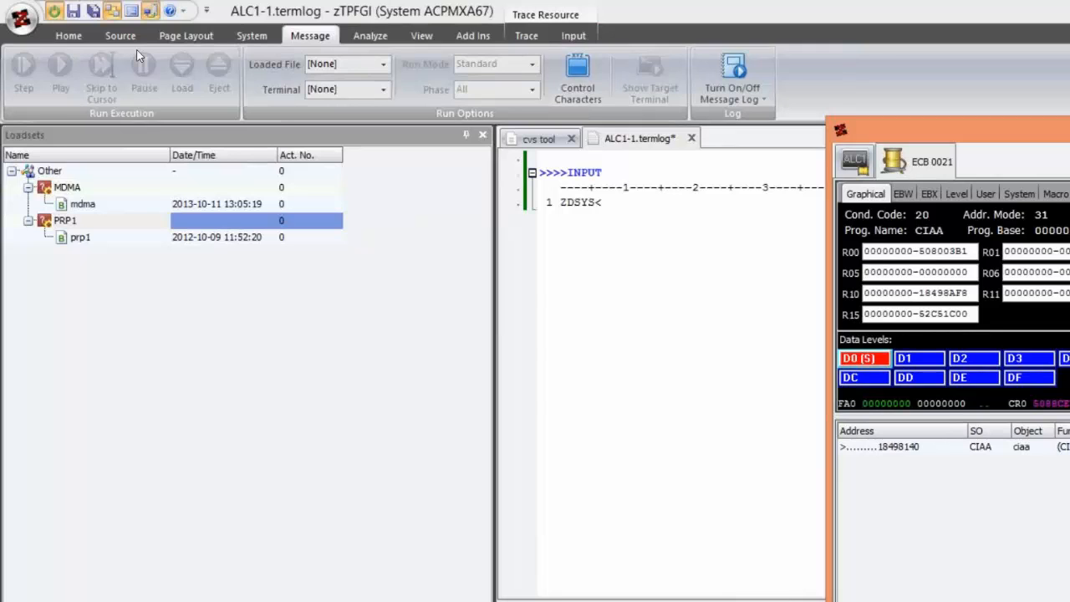
- Set the macro trace option to No Macros, let ECB 0021 run on, and clear the ALC1 terminal screen
{"action": "left_click", "coordinate": [252, 35]}
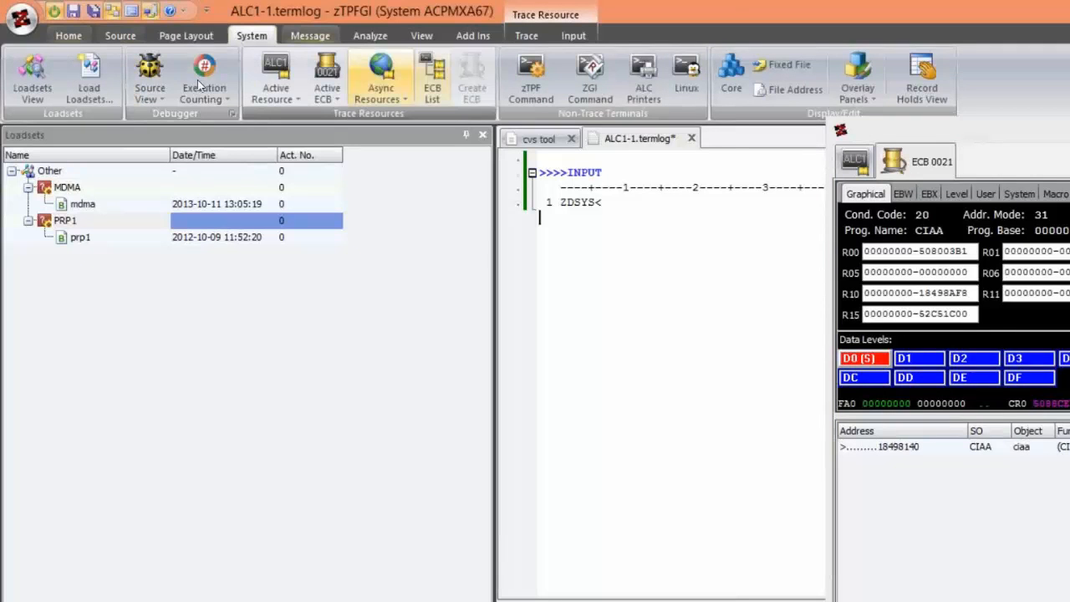
{"action": "left_click", "coordinate": [526, 35]}
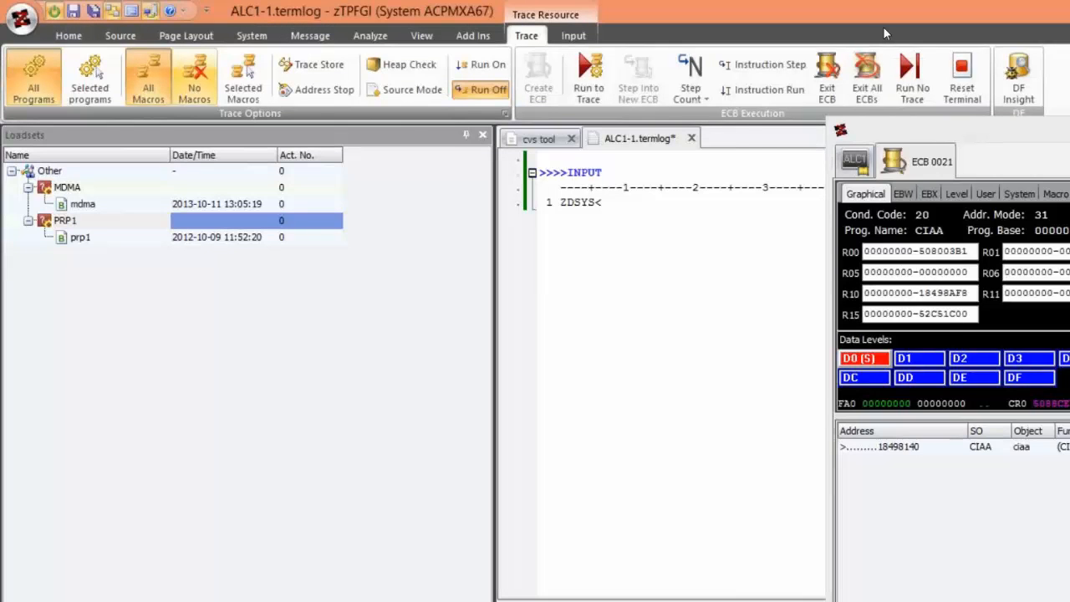
{"action": "left_click", "coordinate": [992, 136]}
{"action": "left_click", "coordinate": [782, 305]}
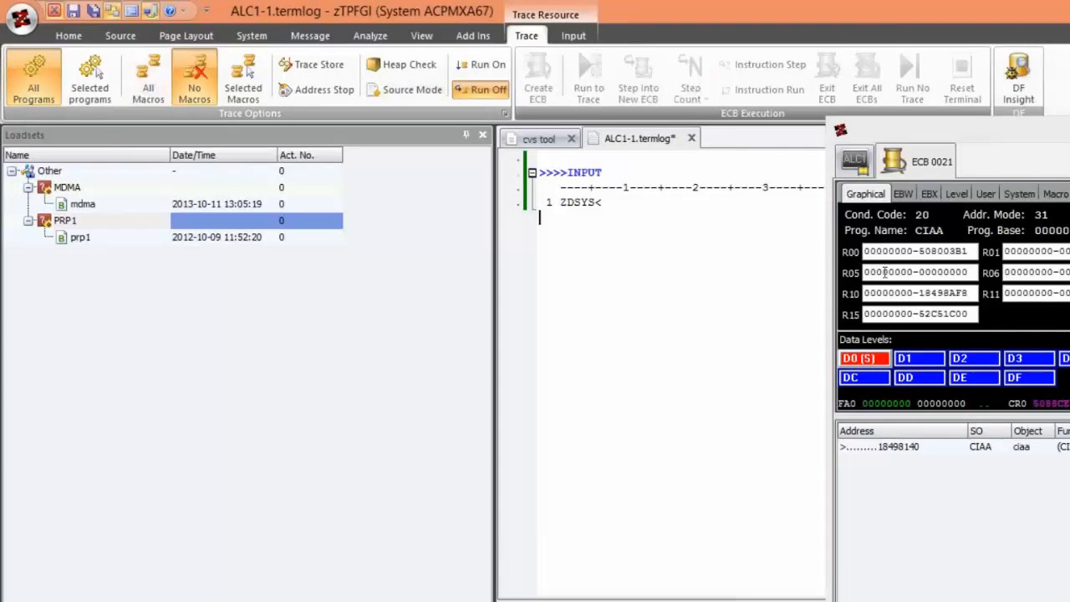
{"action": "key", "text": "Escape"}
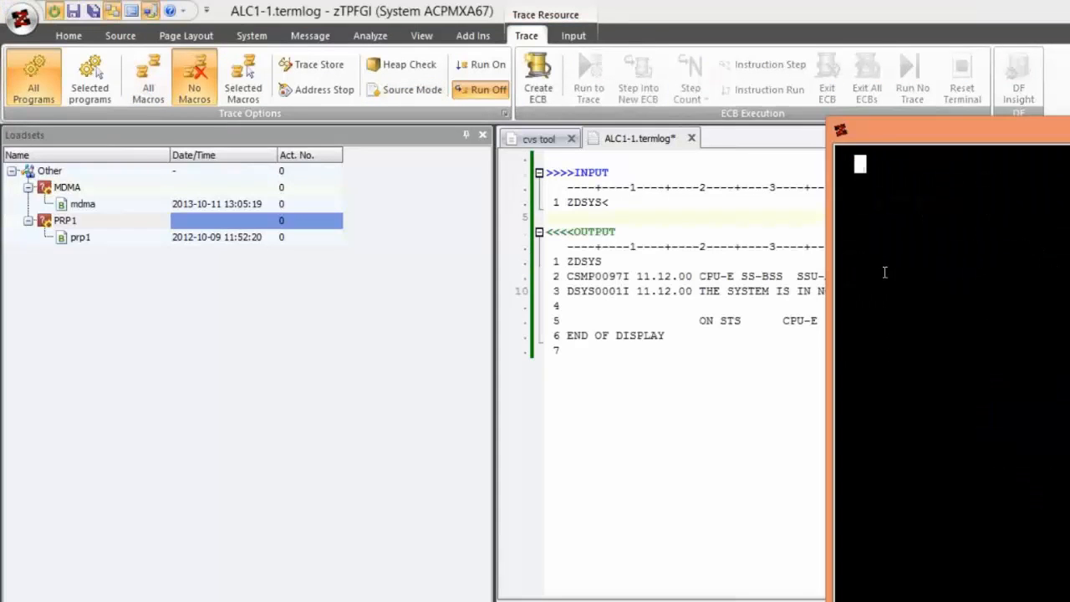
- Submit the ZDSYS entry a second time on the cleared ALC1 terminal
{"action": "type", "text": "ZDYS"}
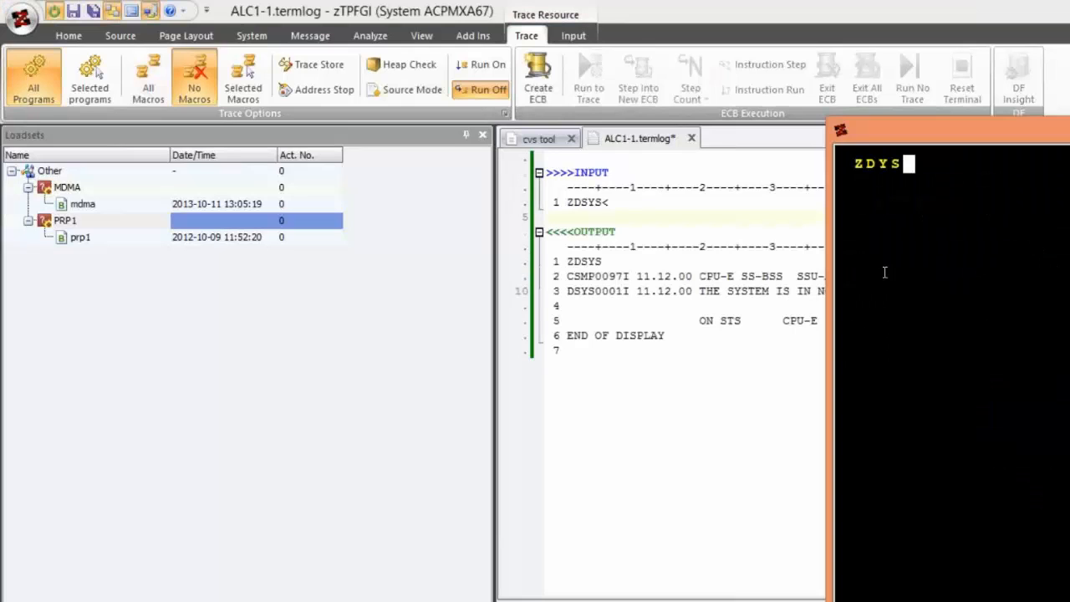
{"action": "key", "text": "BackSpace"}
{"action": "key", "text": "BackSpace"}
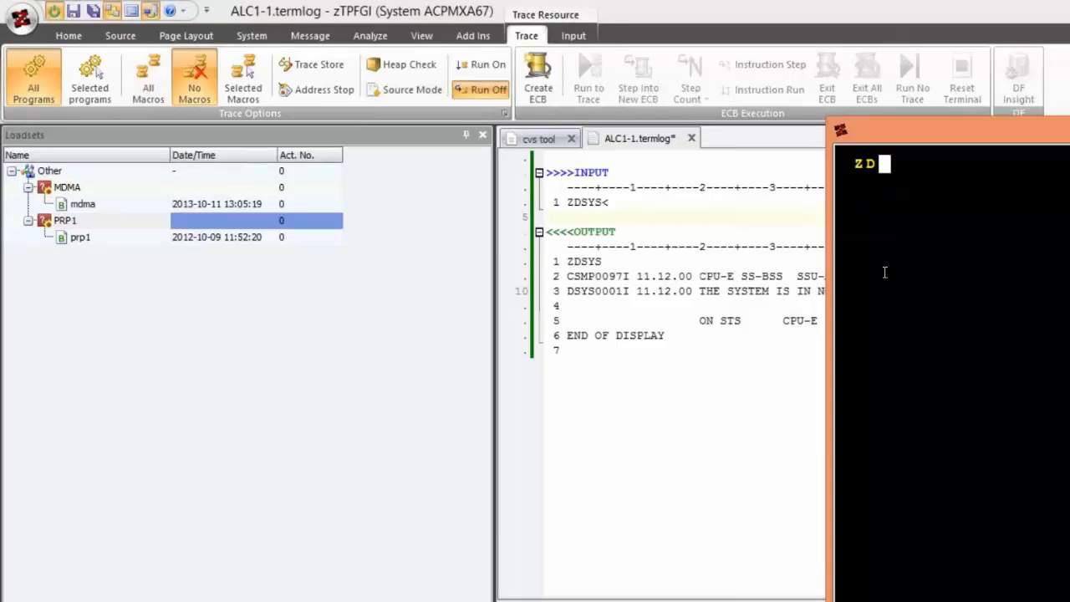
{"action": "type", "text": "SYS"}
{"action": "key", "text": "Return"}
- Submit the entry ZDMAP MDMA on the ALC1 terminal and move its window to reveal the full response
{"action": "type", "text": "ZDM"}
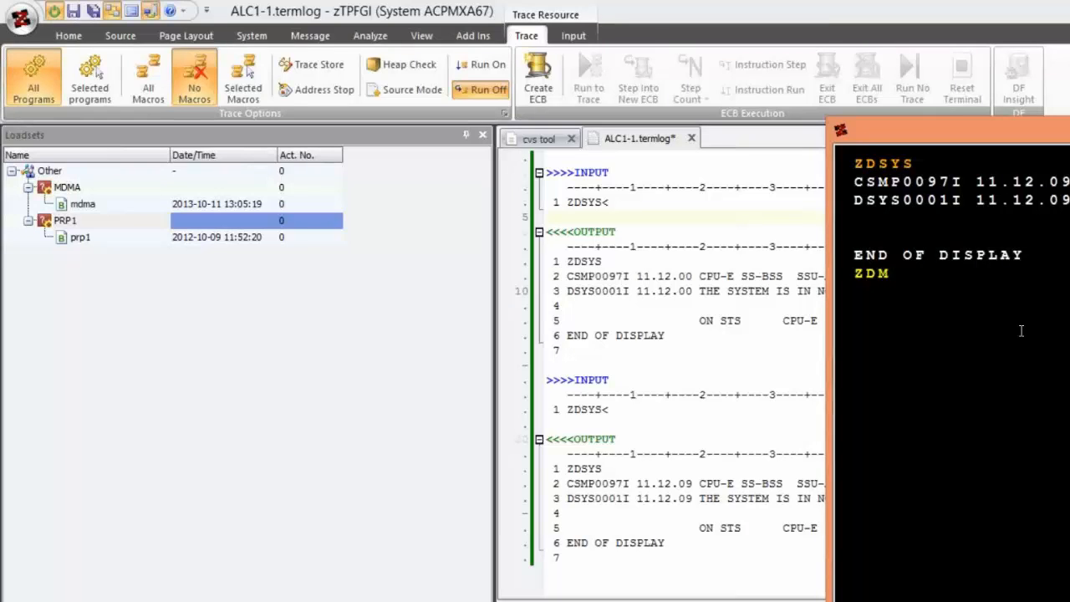
{"action": "type", "text": "AP MDMA"}
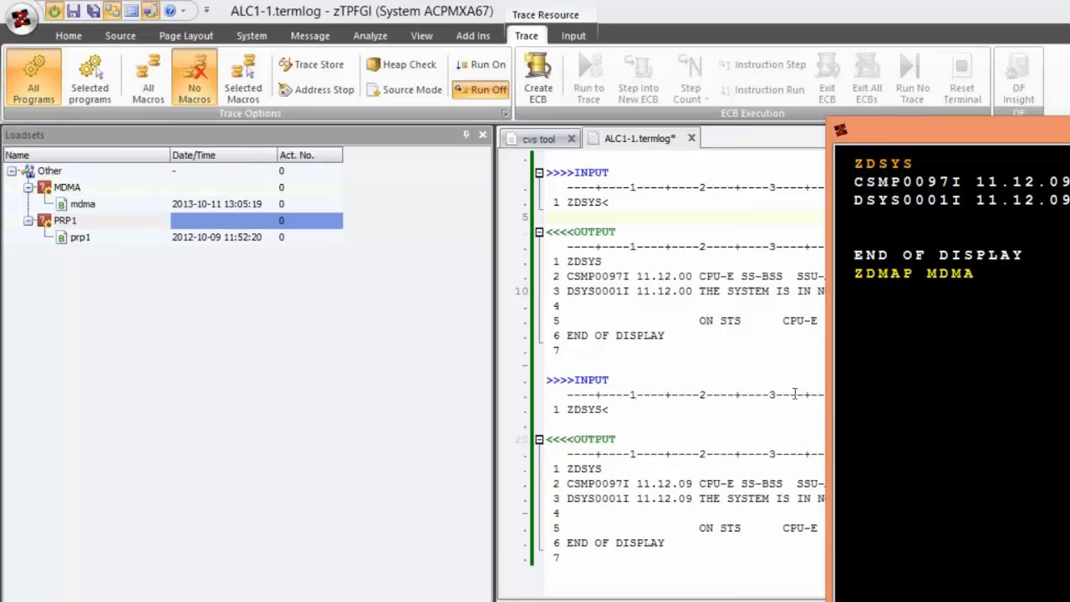
{"action": "key", "text": "Return"}
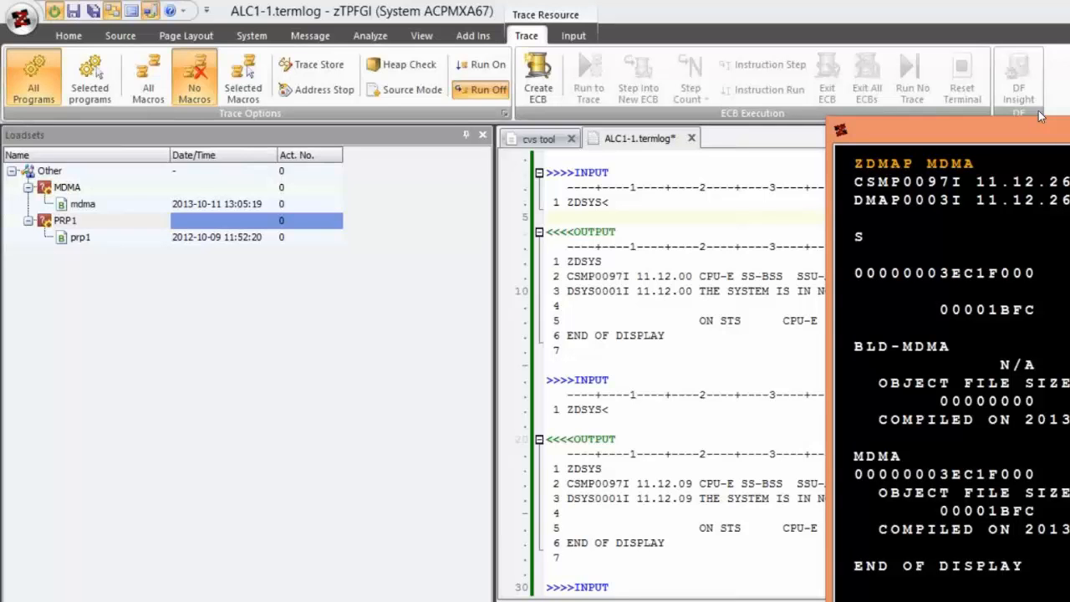
{"action": "left_click_drag", "start_coordinate": [1041, 116], "coordinate": [680, 107]}
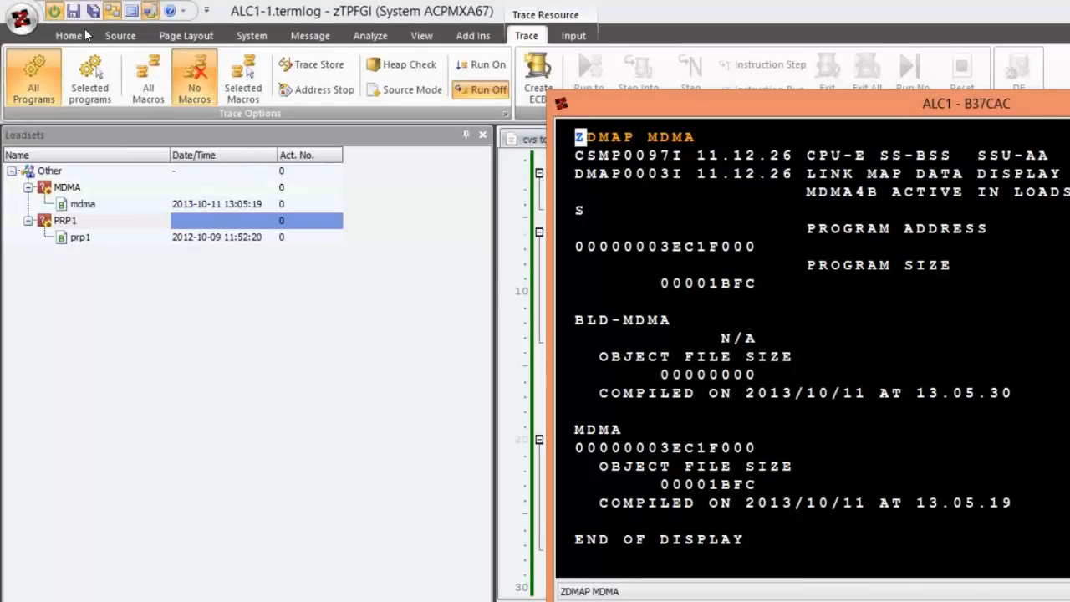
- Close the ALC1-1.termlog document, saving it to the Desktop with "input" entered in its file name
{"action": "left_click", "coordinate": [69, 35]}
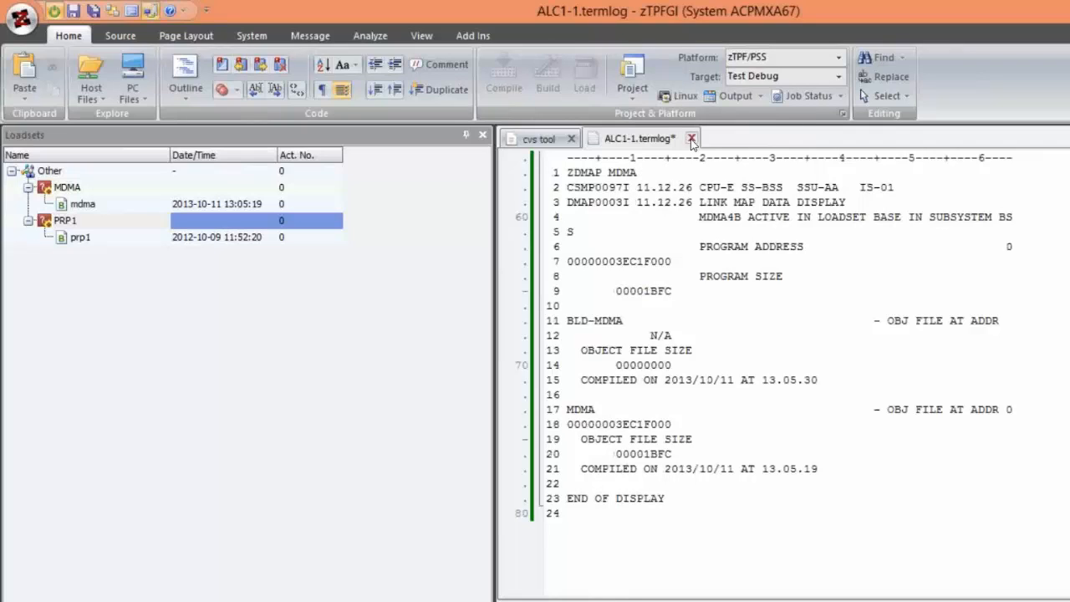
{"action": "left_click", "coordinate": [691, 139]}
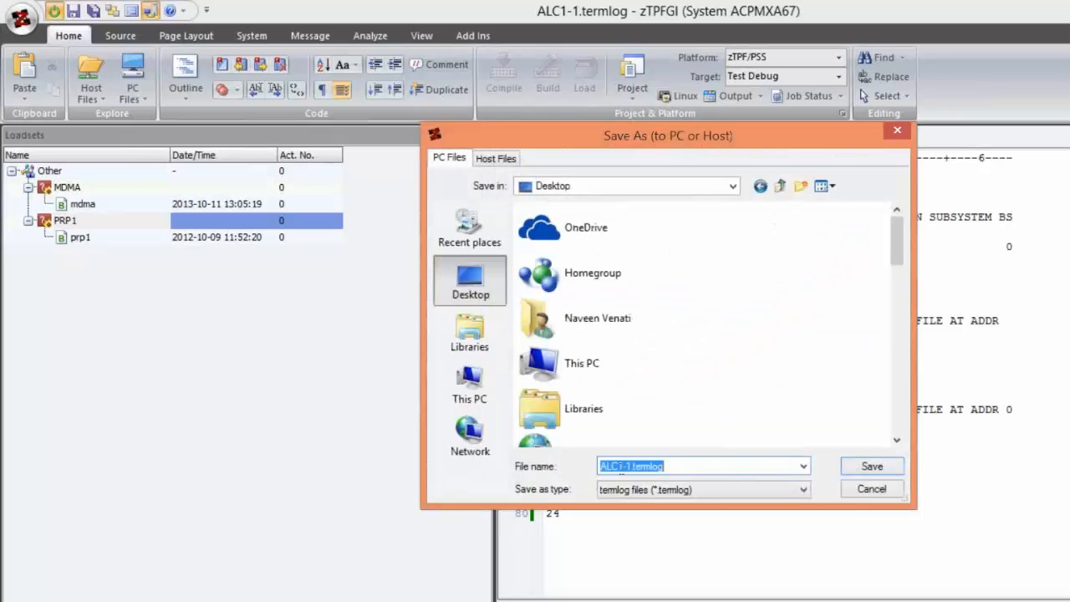
{"action": "left_click", "coordinate": [620, 466]}
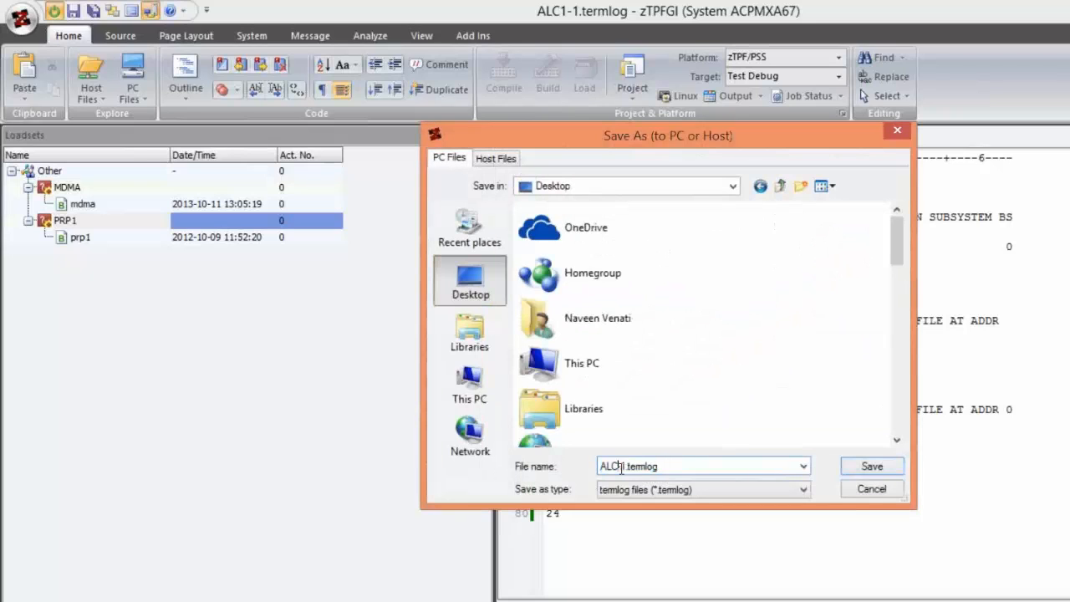
{"action": "key", "text": "BackSpace"}
{"action": "key", "text": "BackSpace"}
{"action": "key", "text": "BackSpace"}
{"action": "key", "text": "BackSpace"}
{"action": "type", "text": "input"}
{"action": "left_click", "coordinate": [868, 471]}
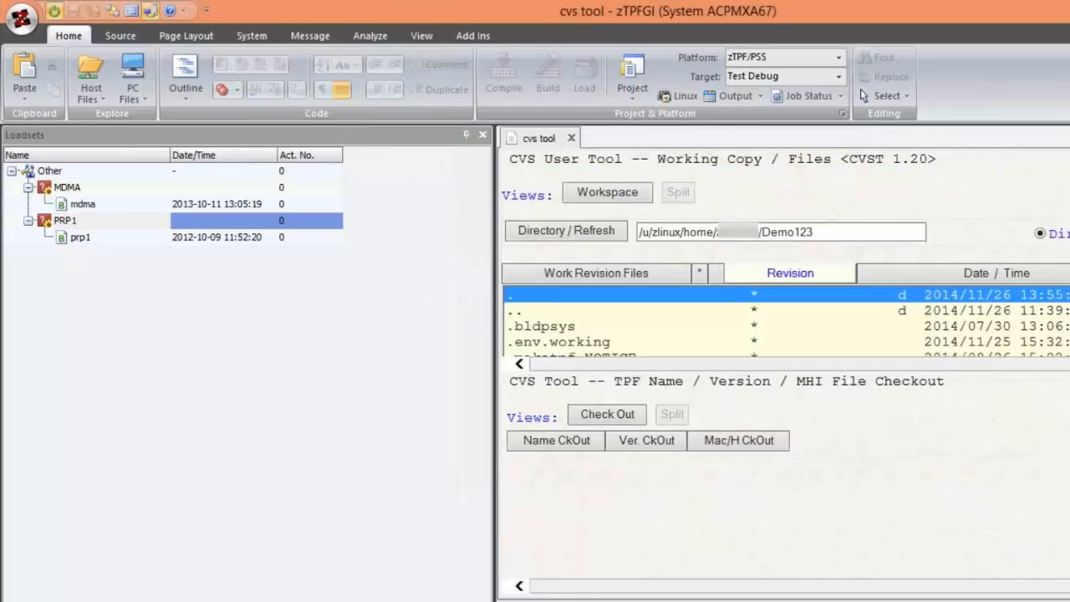
{"action": "right_click", "coordinate": [808, 601]}
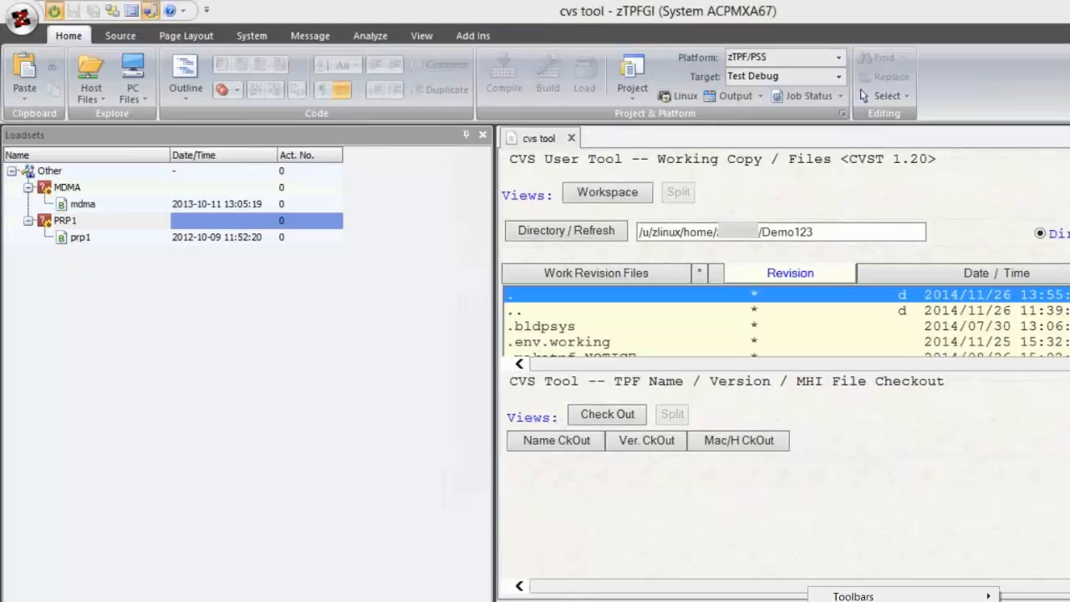
{"action": "left_click", "coordinate": [870, 601]}
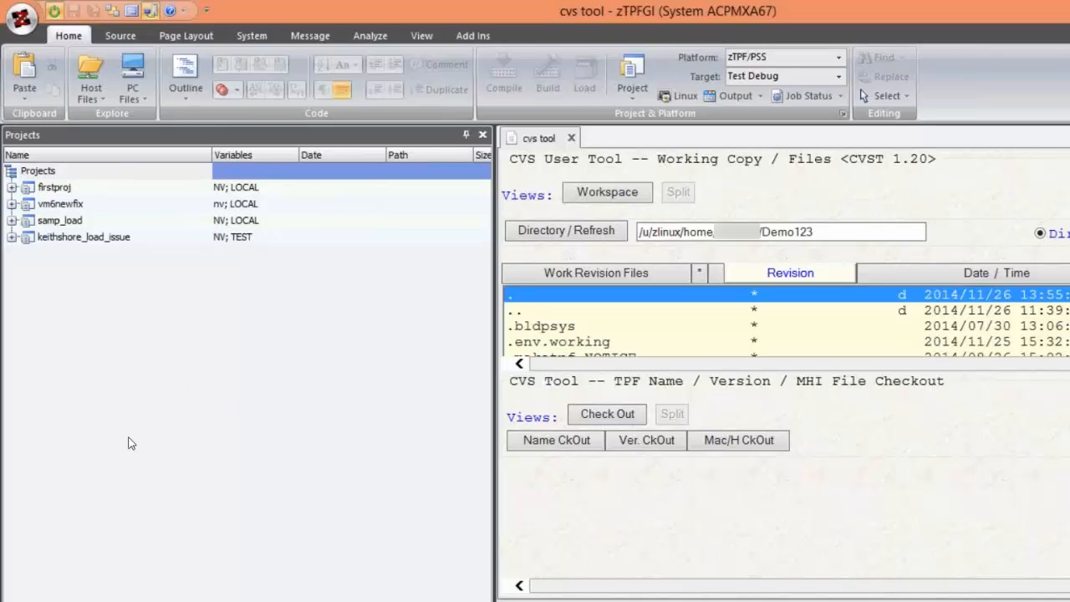
- Look over the actions available for the firstproj project in the Projects view without choosing any
{"action": "left_click", "coordinate": [42, 176]}
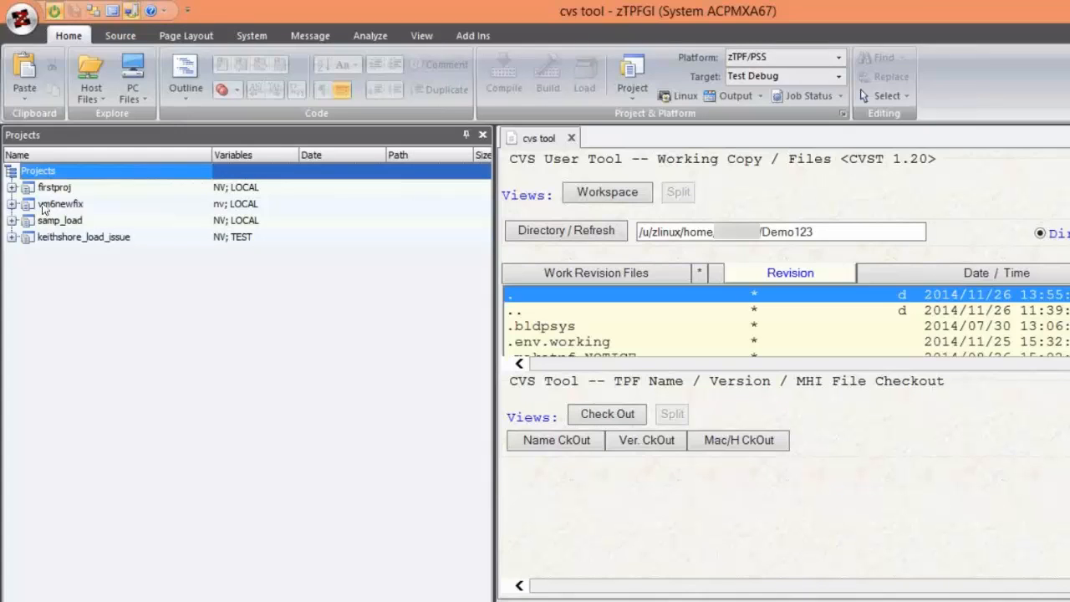
{"action": "right_click", "coordinate": [46, 189]}
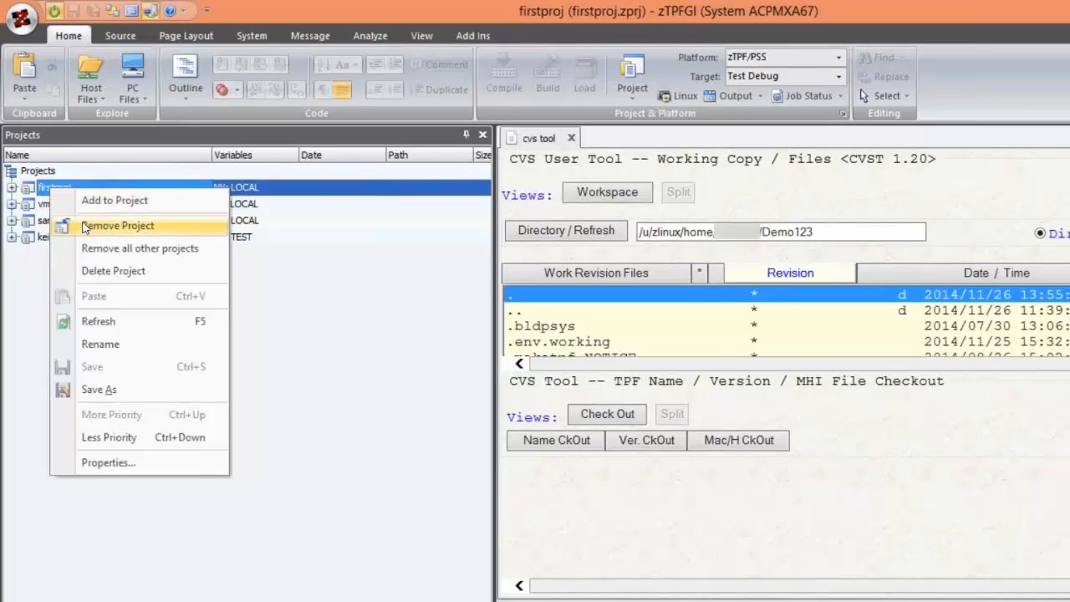
{"action": "left_click", "coordinate": [4, 348]}
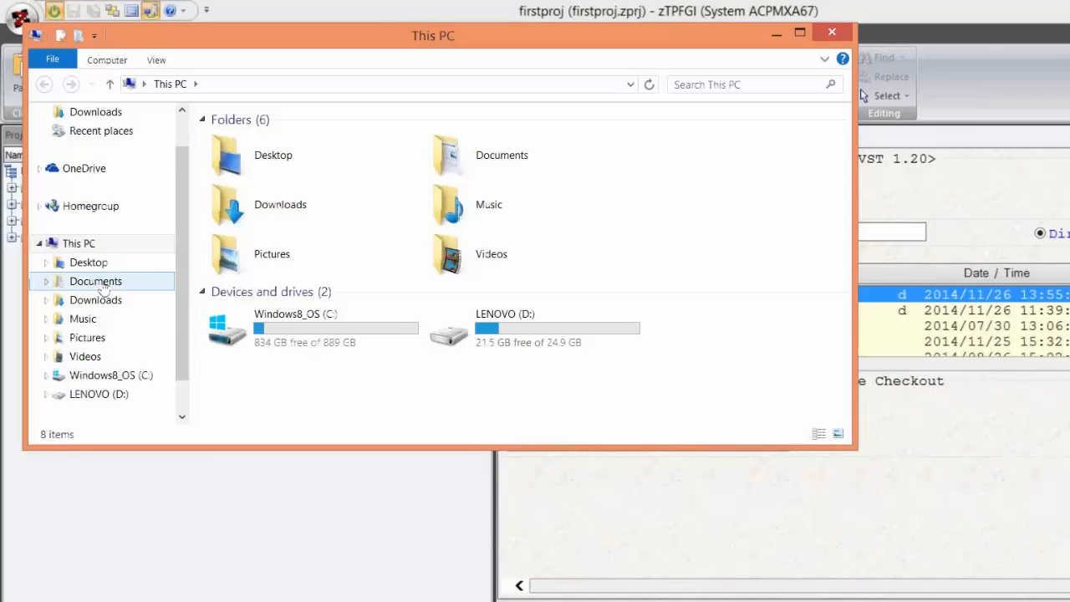
- In File Explorer, open the GIUser folder under Documents, TPF Software, ZTPFGI to view the stored project files
{"action": "left_click", "coordinate": [103, 282]}
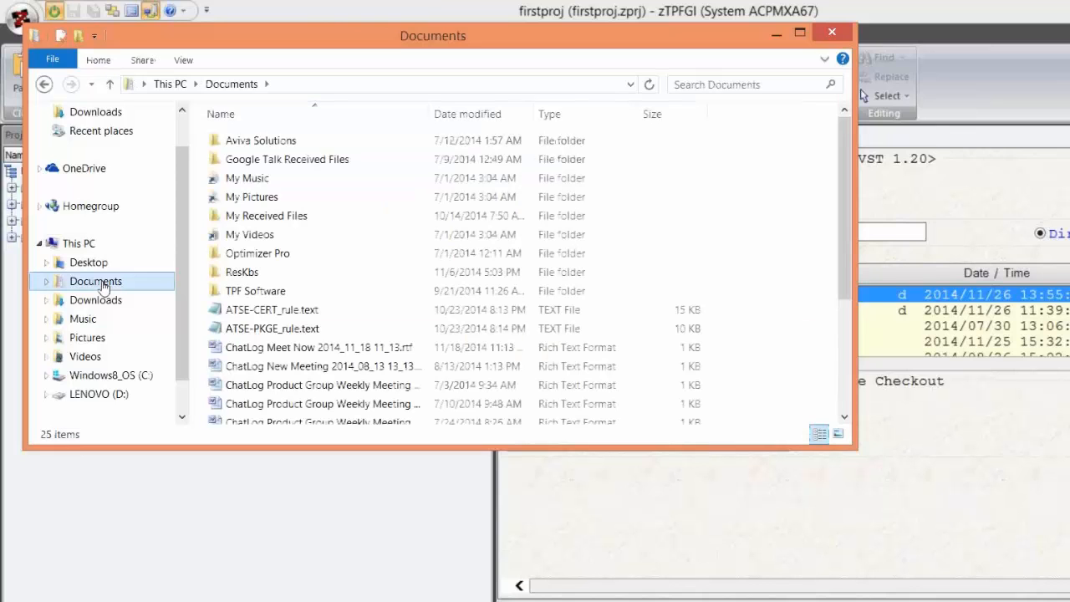
{"action": "double_click", "coordinate": [255, 291]}
{"action": "double_click", "coordinate": [249, 234]}
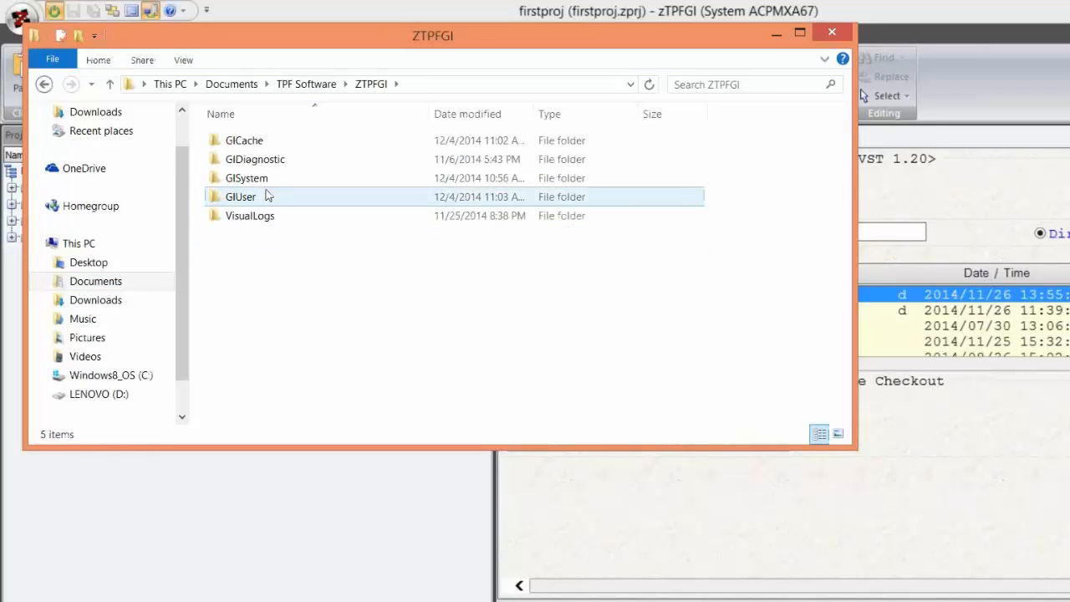
{"action": "left_click", "coordinate": [262, 198]}
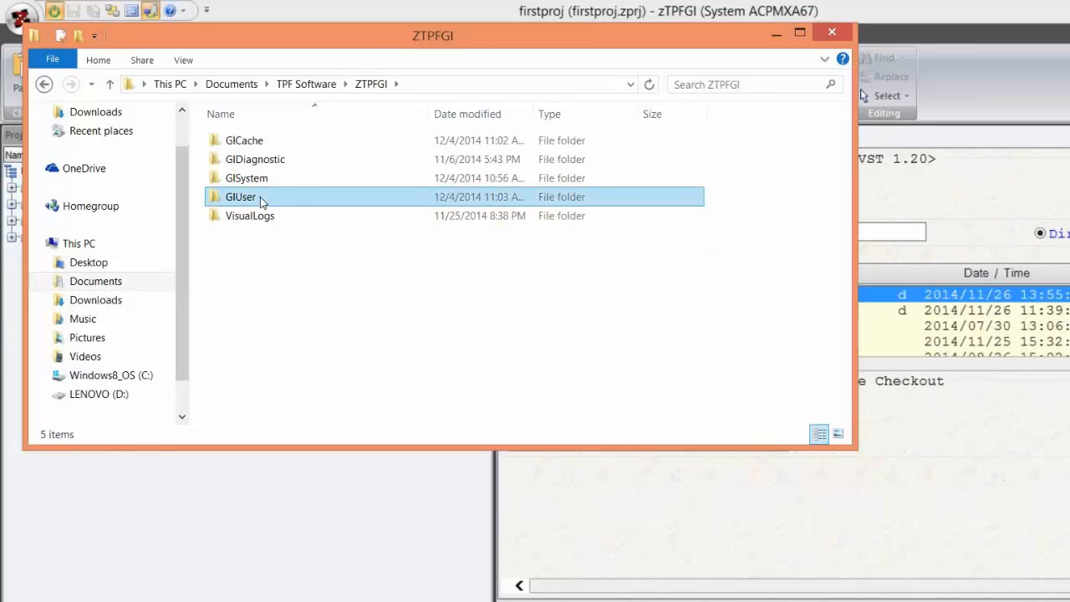
{"action": "double_click", "coordinate": [260, 196]}
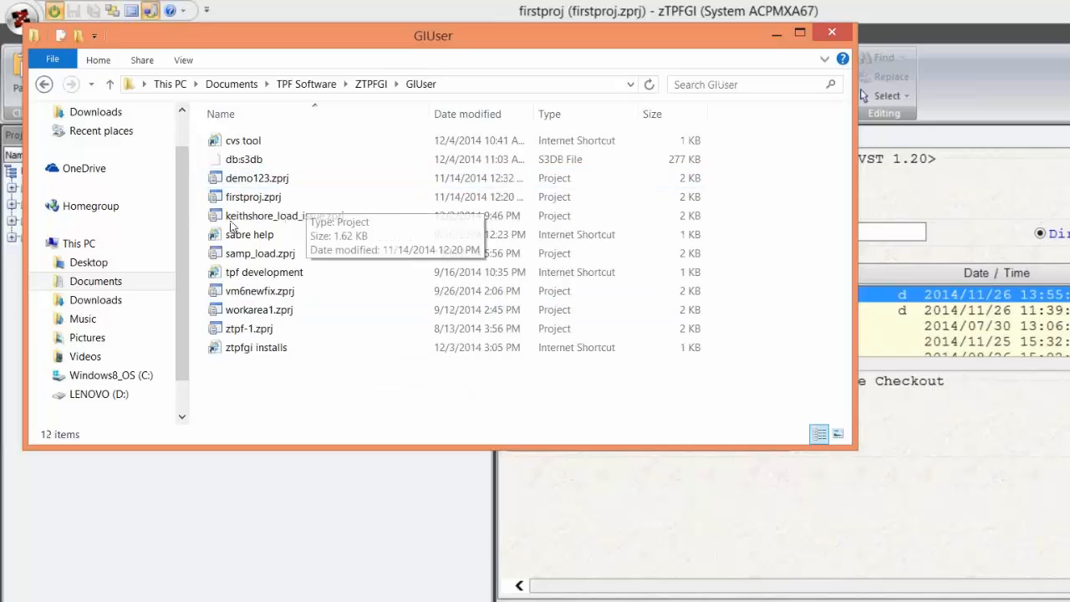
- Minimize the GIUser folder window and remove the firstproj project from the Projects view
{"action": "left_click", "coordinate": [309, 197]}
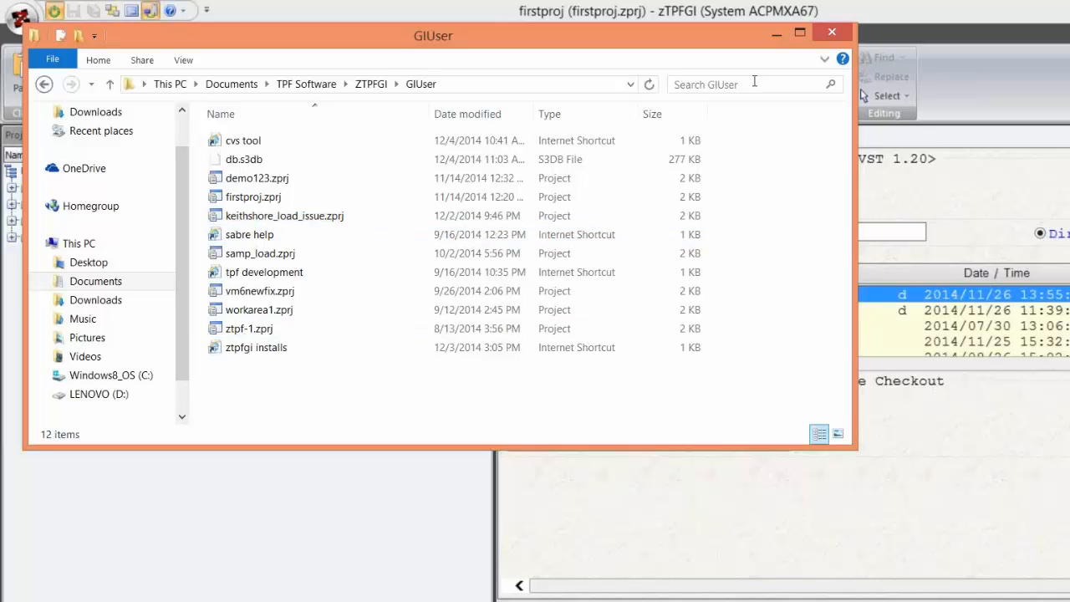
{"action": "left_click", "coordinate": [777, 35]}
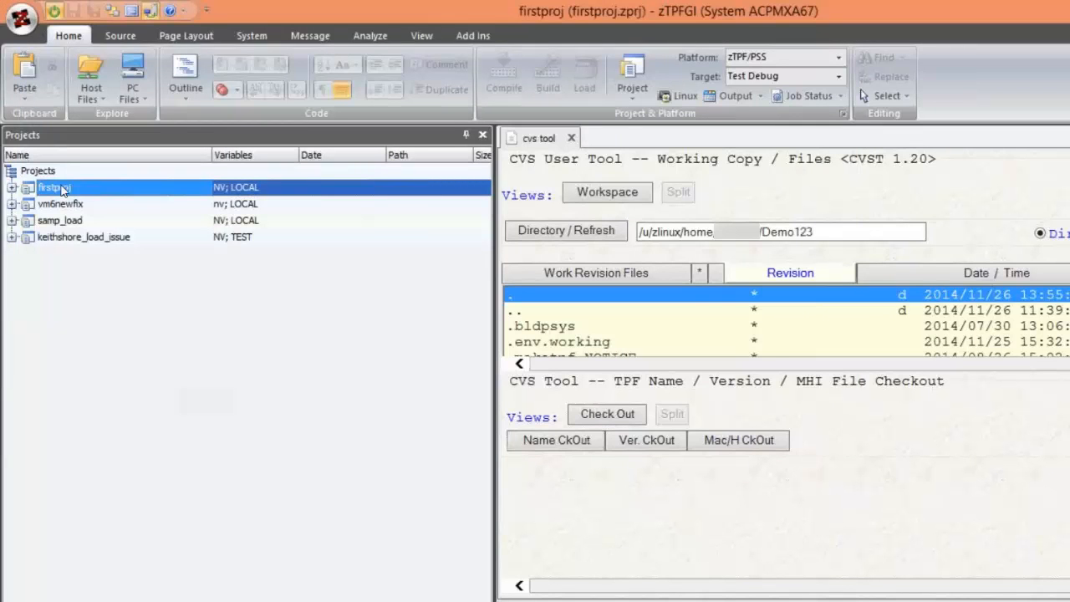
{"action": "mouse_move", "coordinate": [62, 190]}
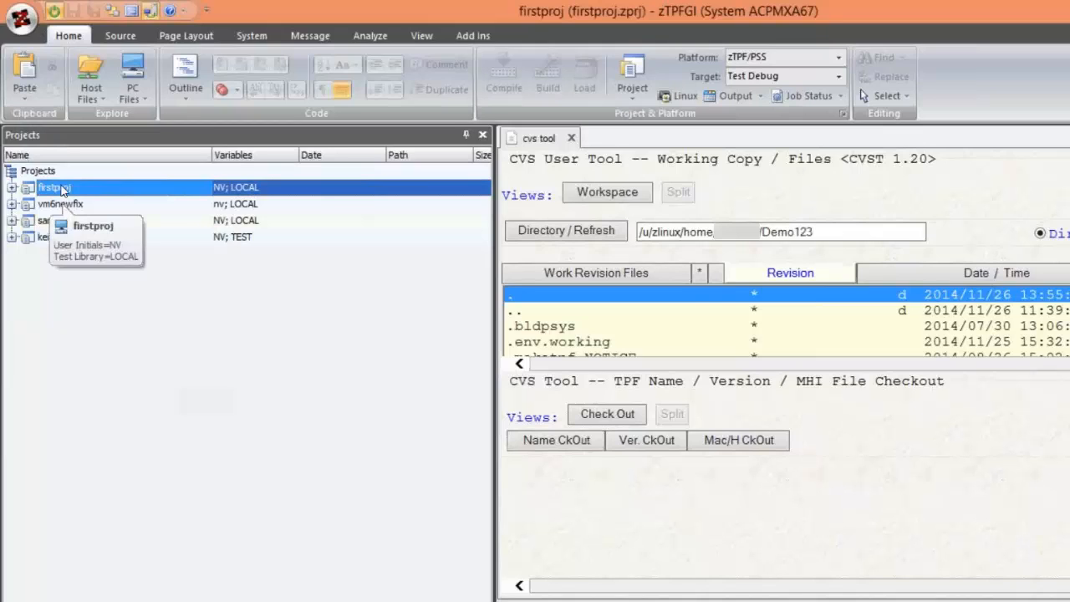
{"action": "right_click", "coordinate": [62, 191]}
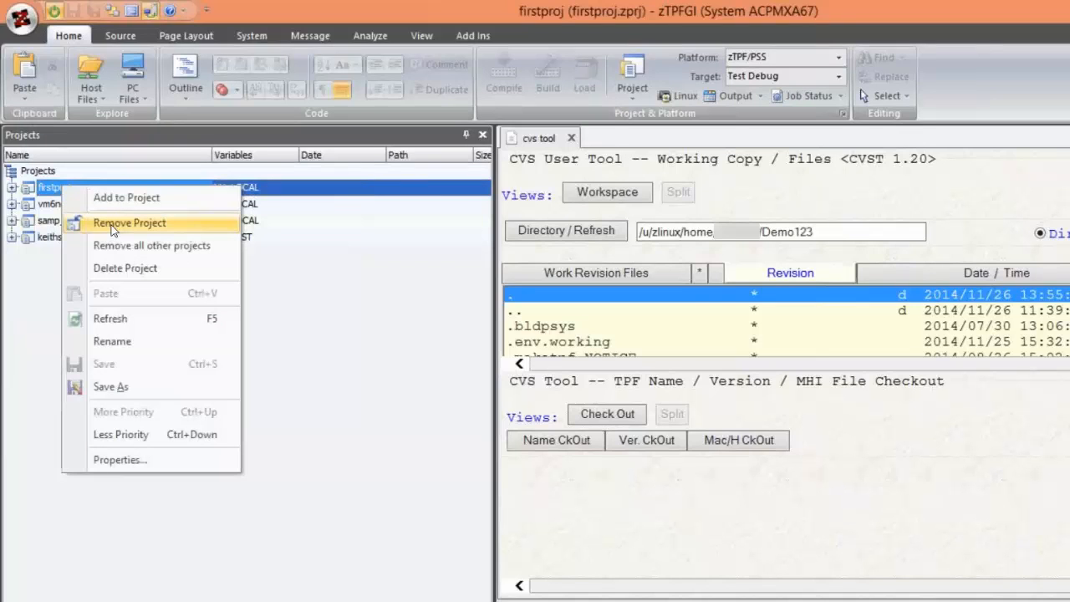
{"action": "left_click", "coordinate": [113, 224]}
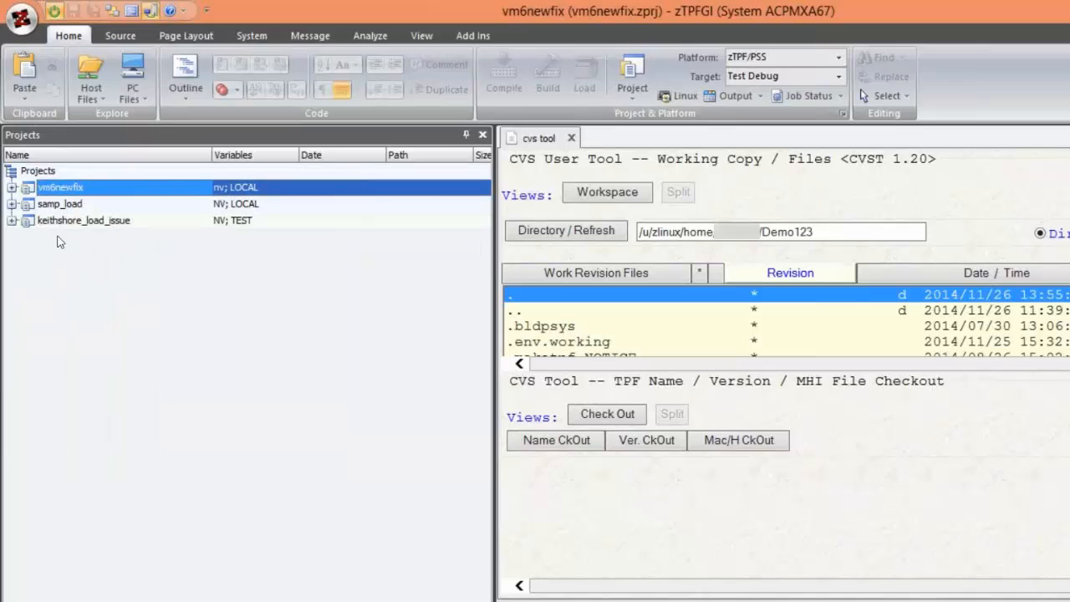
- Add the existing project firstproj.zprj from the GIUser folder back to the Projects list
{"action": "left_click", "coordinate": [41, 172]}
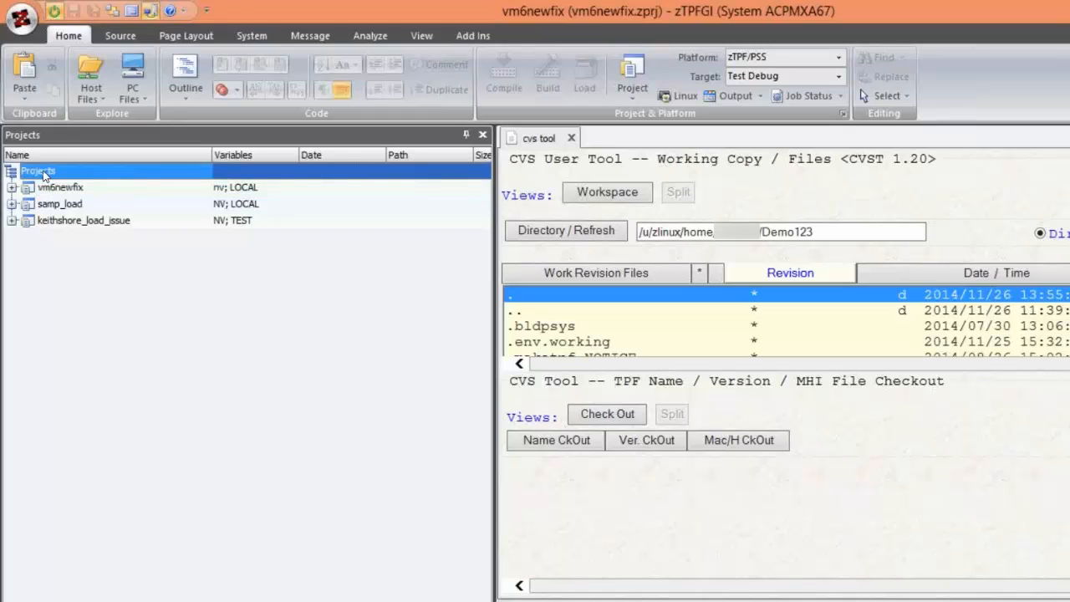
{"action": "right_click", "coordinate": [44, 176]}
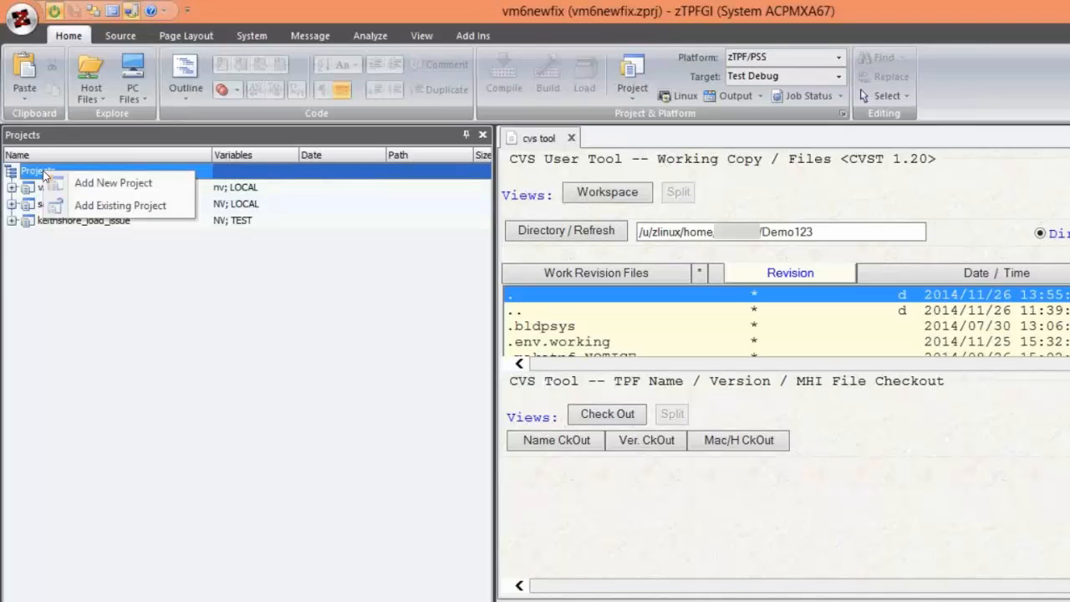
{"action": "left_click", "coordinate": [97, 213]}
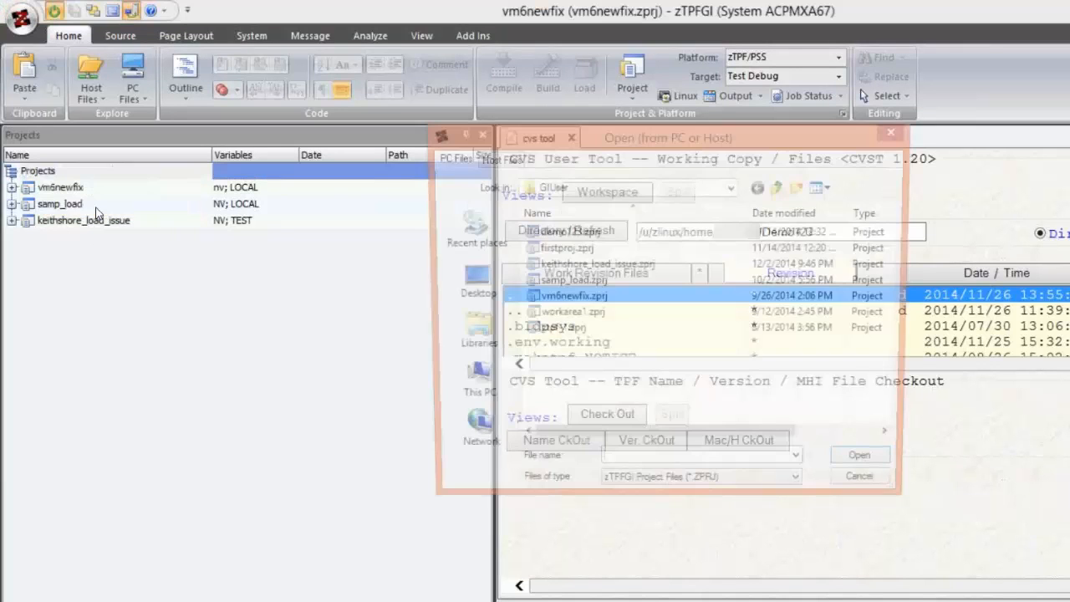
{"action": "left_click", "coordinate": [562, 249]}
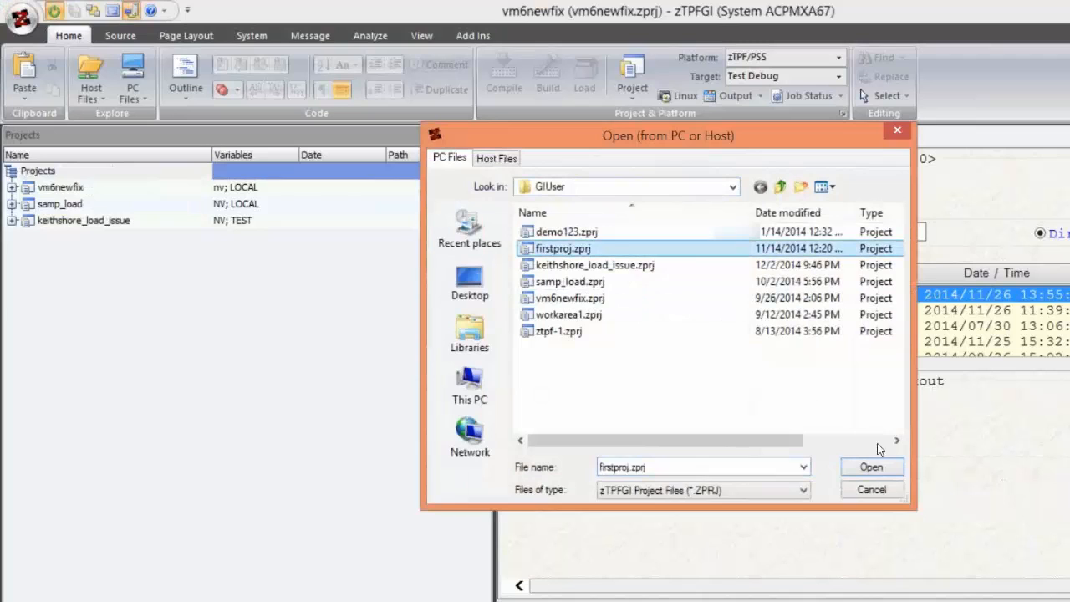
{"action": "left_click", "coordinate": [879, 468]}
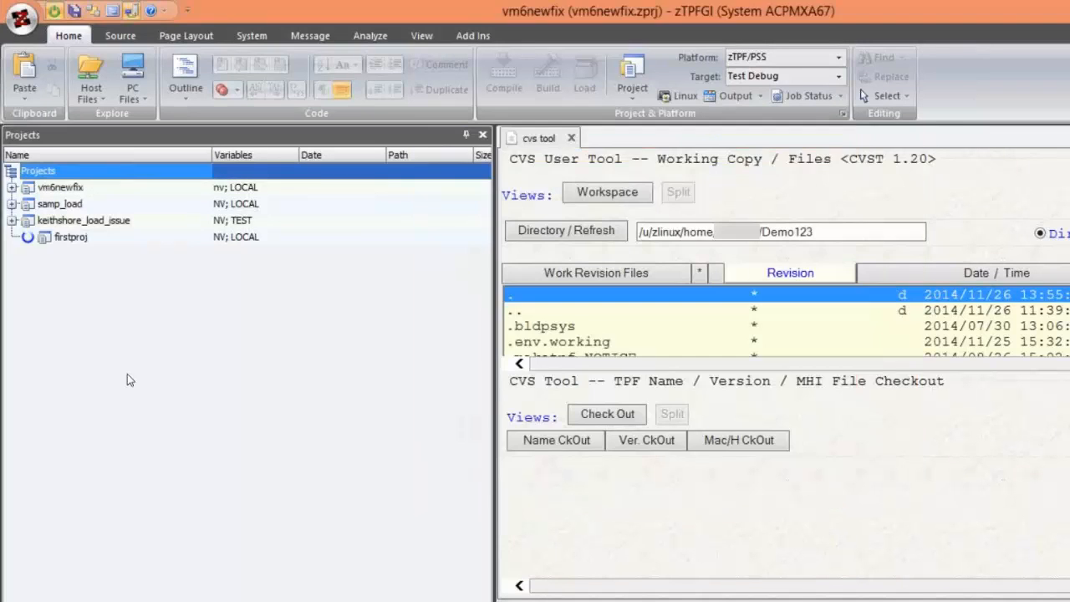
{"action": "mouse_move", "coordinate": [48, 244]}
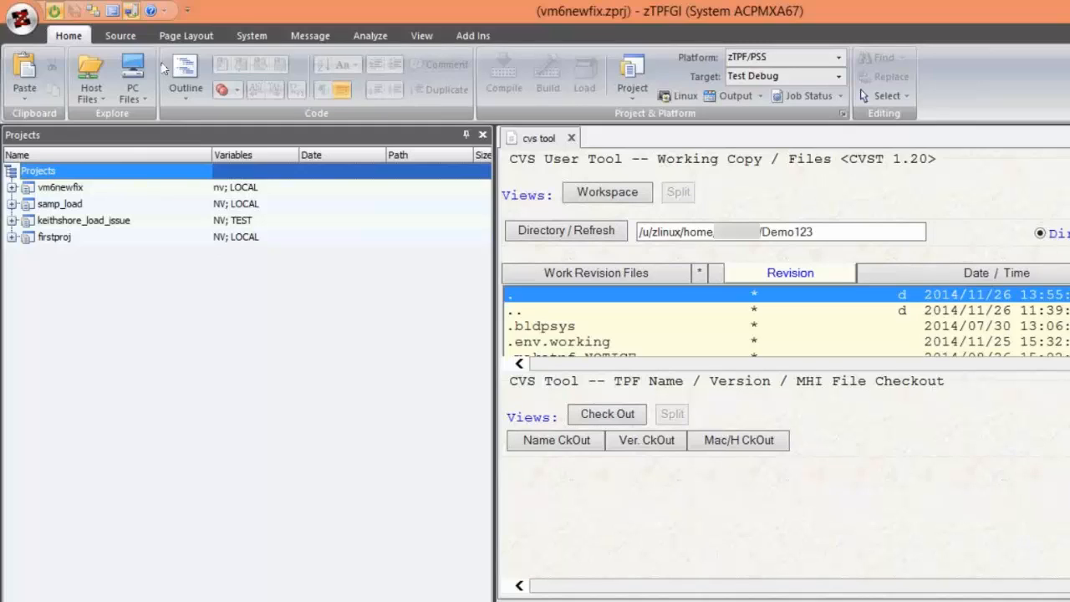
- Minimize the ribbon through the Quick Access Toolbar customization options and restore it the same way
{"action": "right_click", "coordinate": [214, 8]}
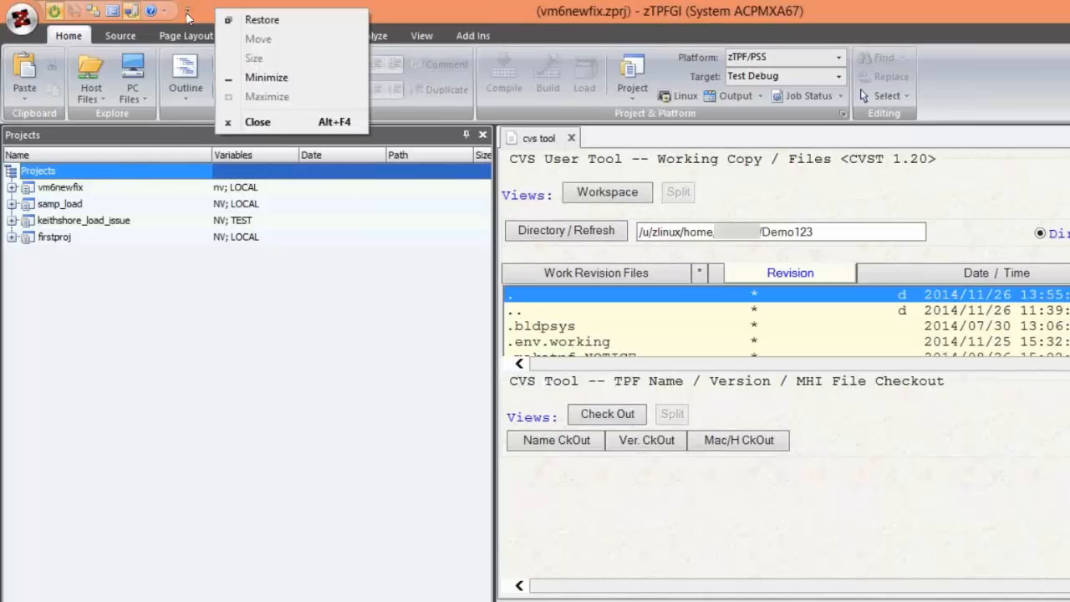
{"action": "left_click", "coordinate": [188, 11]}
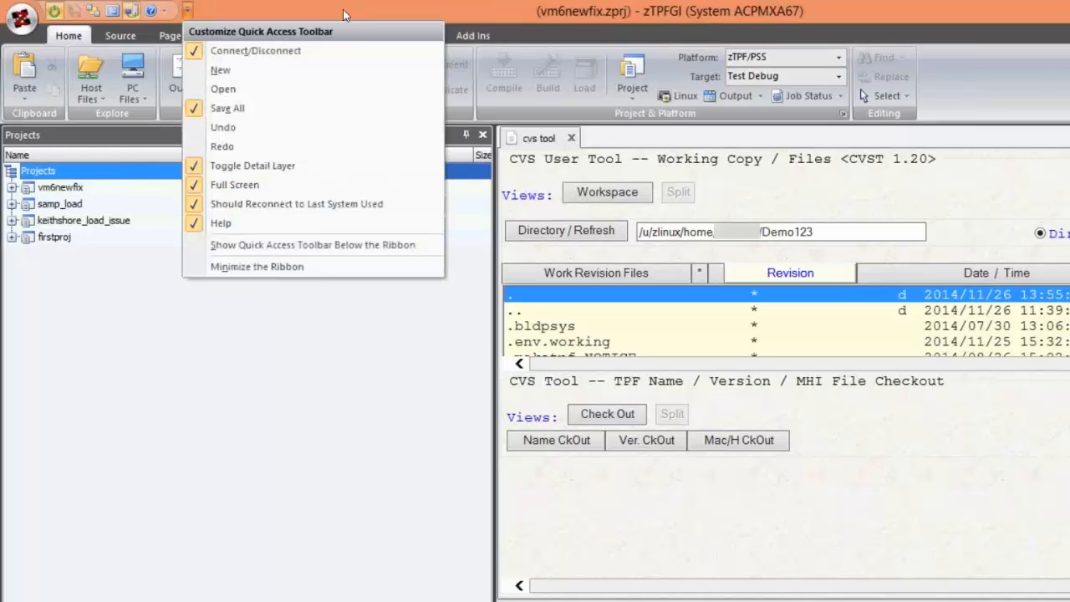
{"action": "left_click", "coordinate": [237, 6]}
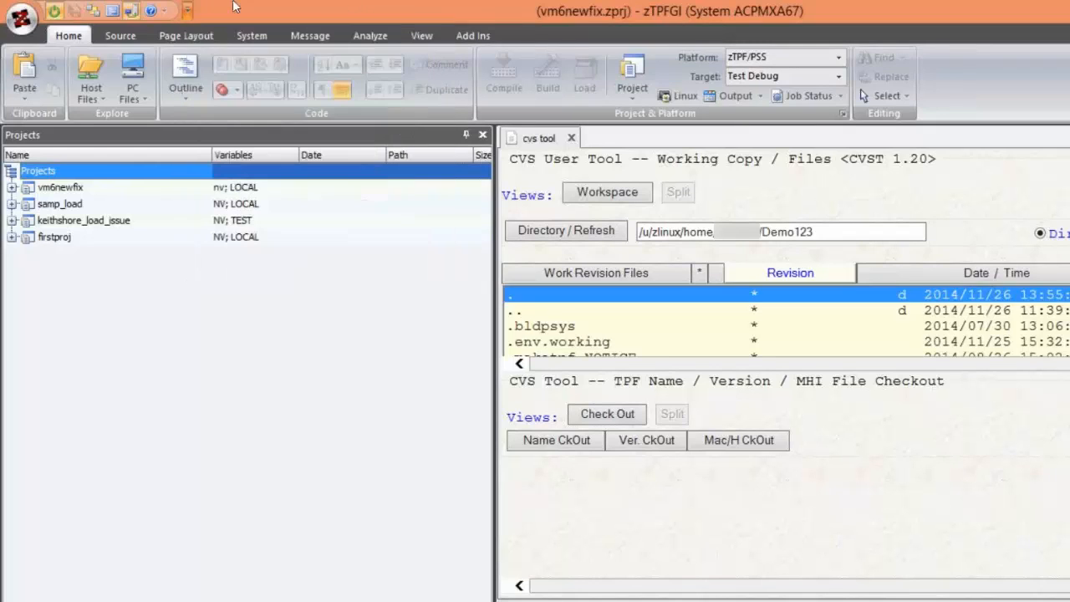
{"action": "left_click", "coordinate": [188, 16]}
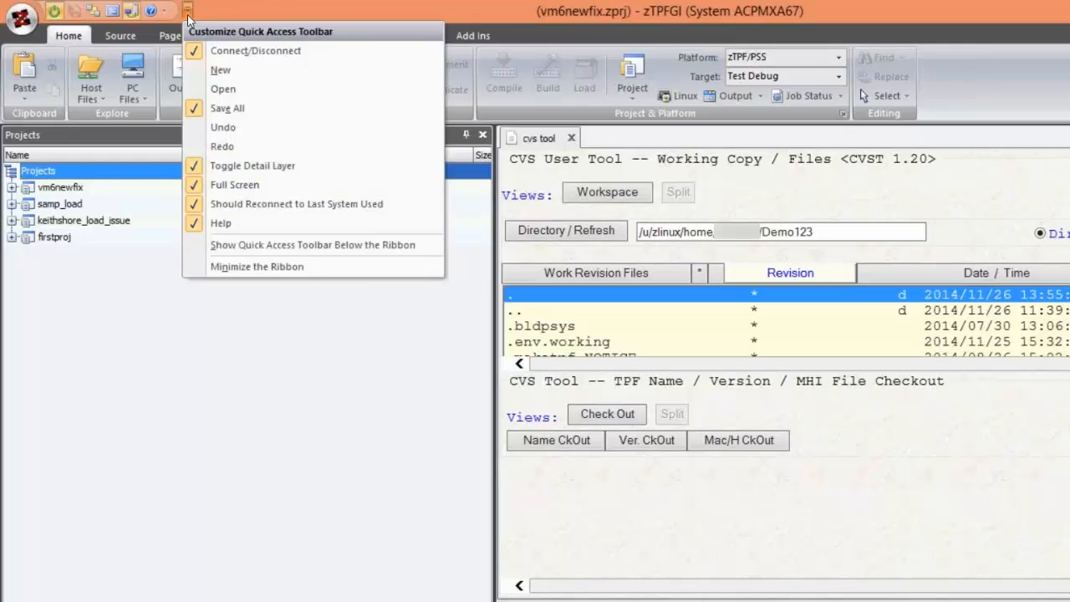
{"action": "left_click", "coordinate": [234, 266]}
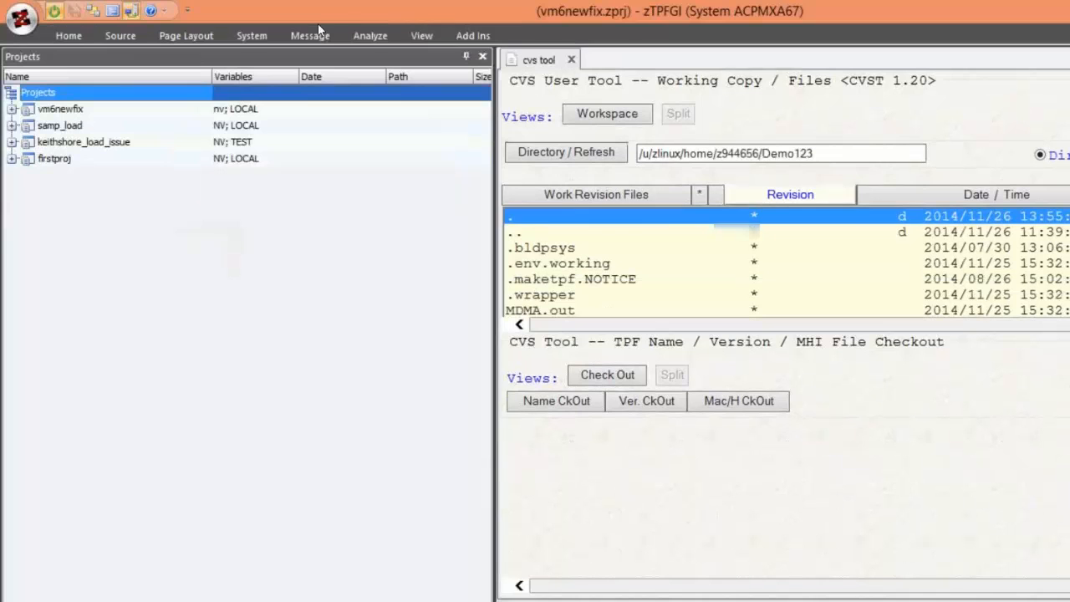
{"action": "left_click", "coordinate": [188, 10]}
{"action": "left_click", "coordinate": [202, 264]}
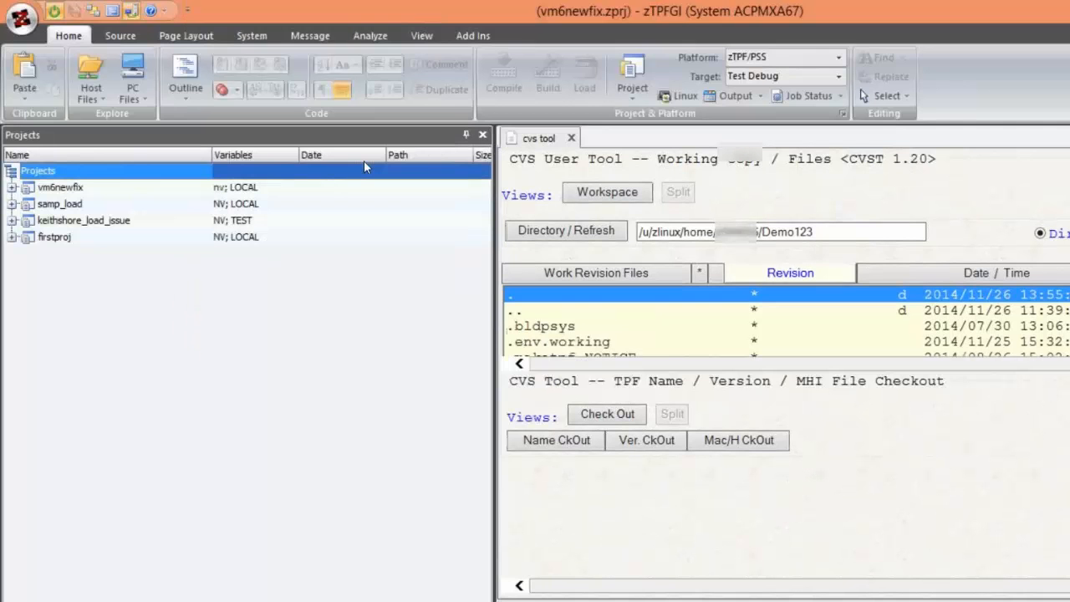
- Minimize the ribbon so that only its tab names are shown
{"action": "right_click", "coordinate": [534, 32]}
{"action": "left_click", "coordinate": [559, 74]}
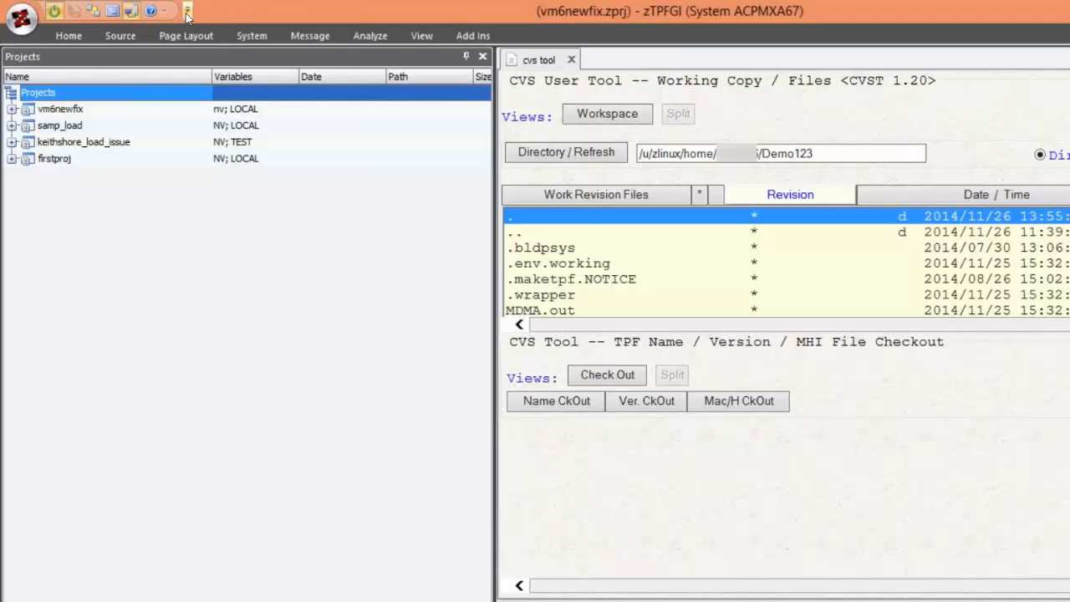
- Look over the System Connections options of the application without choosing any
{"action": "left_click", "coordinate": [23, 19]}
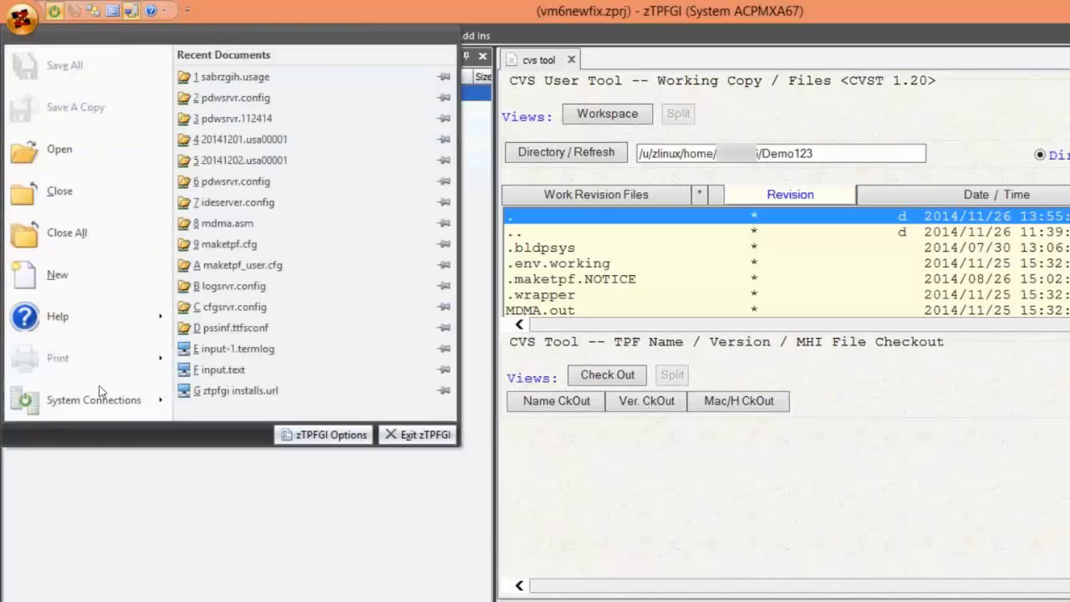
{"action": "mouse_move", "coordinate": [100, 393]}
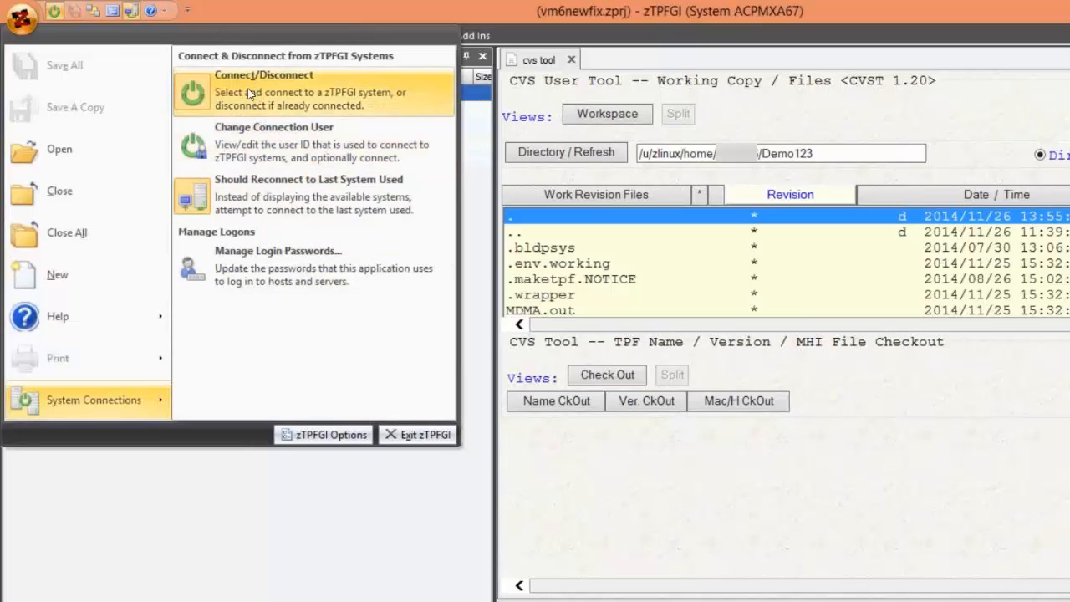
{"action": "left_click", "coordinate": [169, 507]}
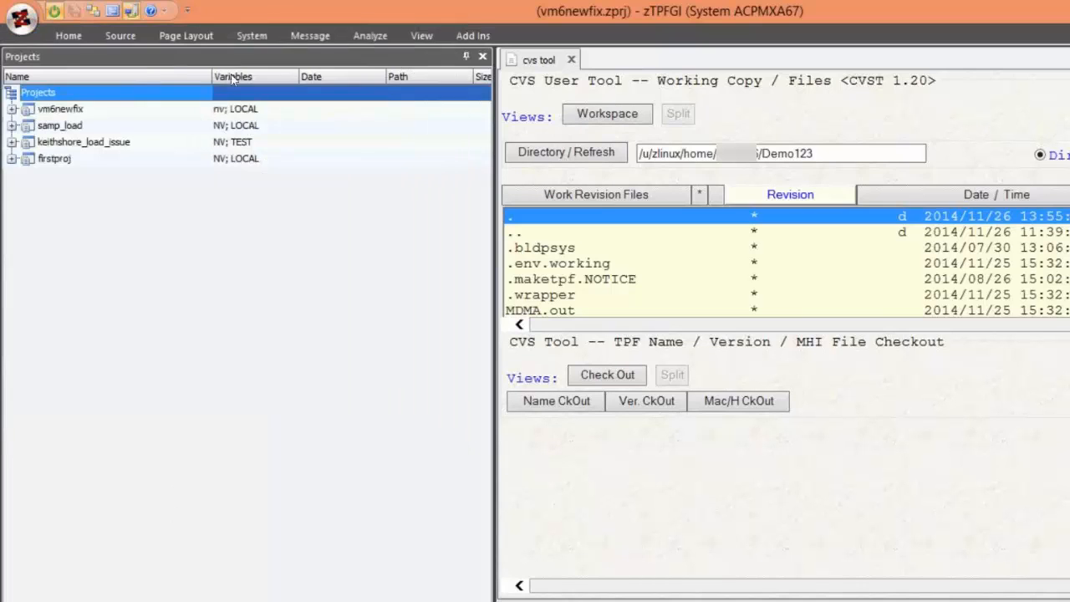
- Review the Quick Access Toolbar customization options and toggle the detail layer to bring up the ALC1 terminal window
{"action": "right_click", "coordinate": [250, 4]}
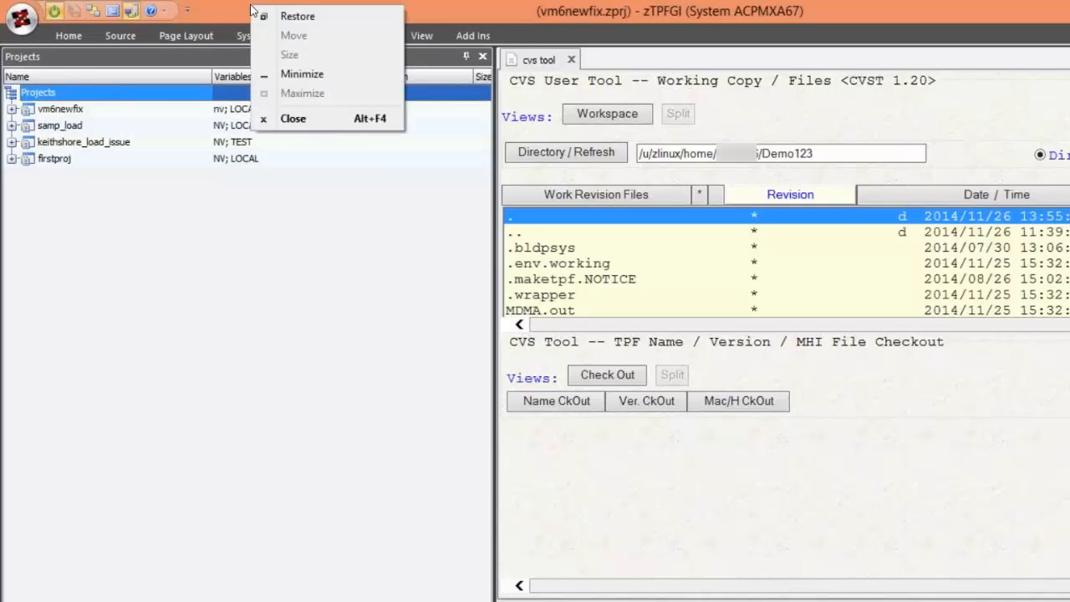
{"action": "left_click", "coordinate": [189, 12]}
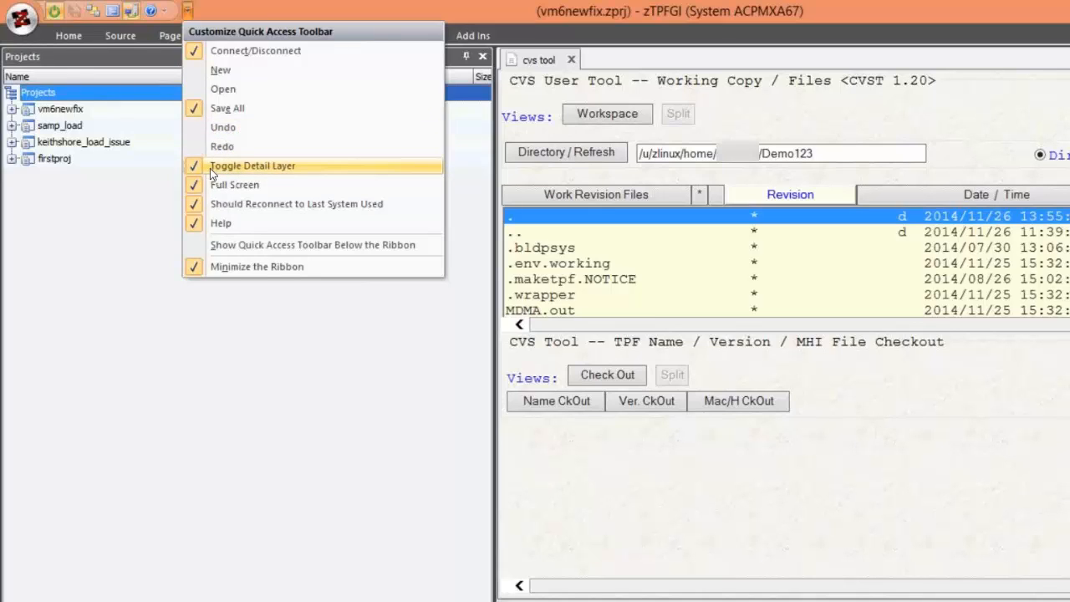
{"action": "left_click", "coordinate": [143, 226]}
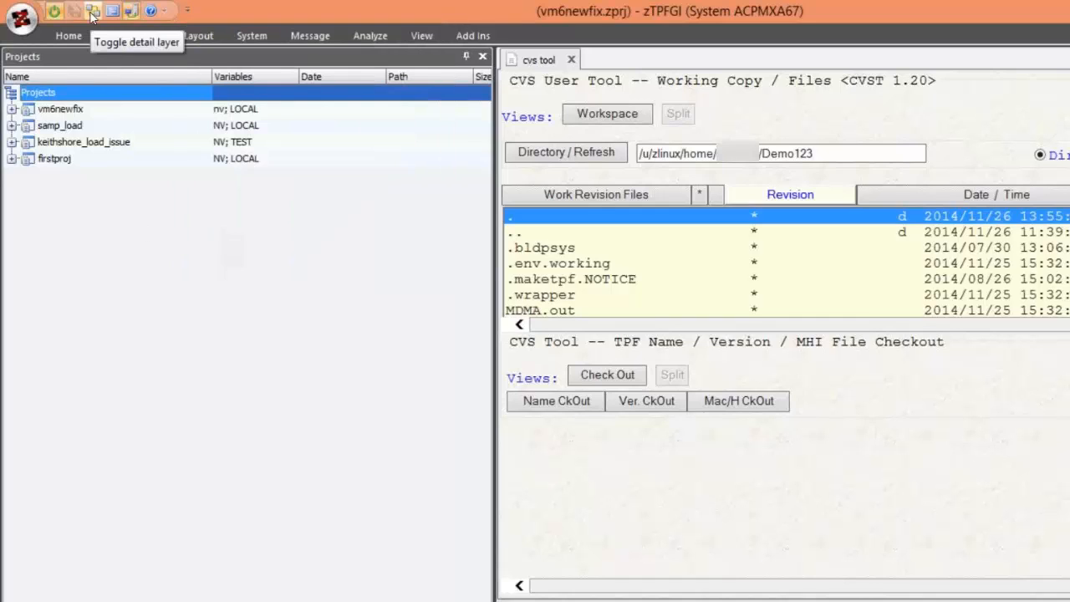
{"action": "left_click", "coordinate": [92, 15]}
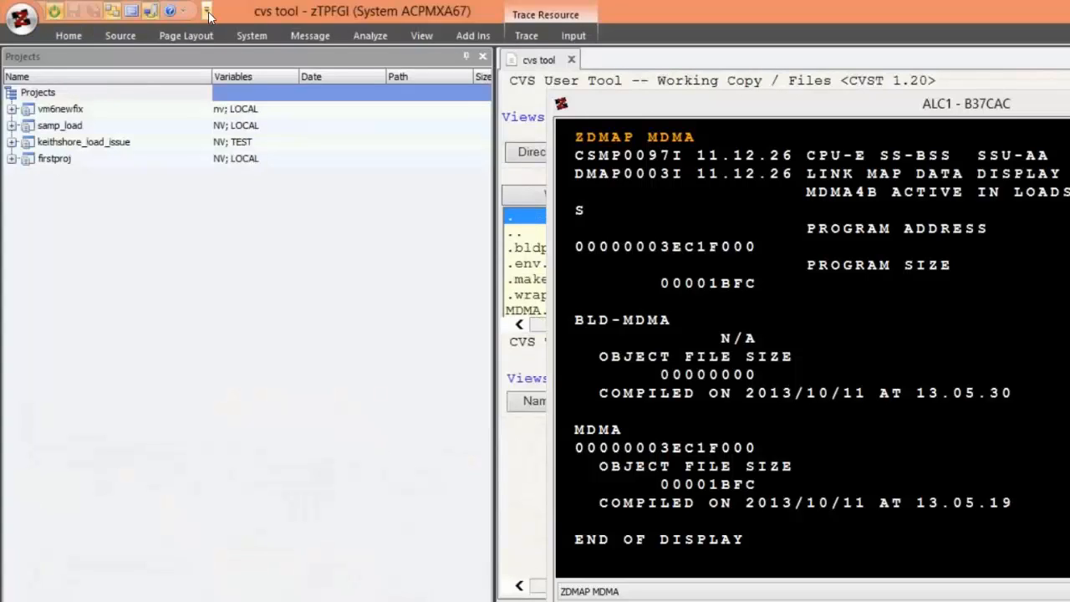
- Remove Toggle Detail Layer from the Quick Access Toolbar and add it back
{"action": "left_click", "coordinate": [207, 12]}
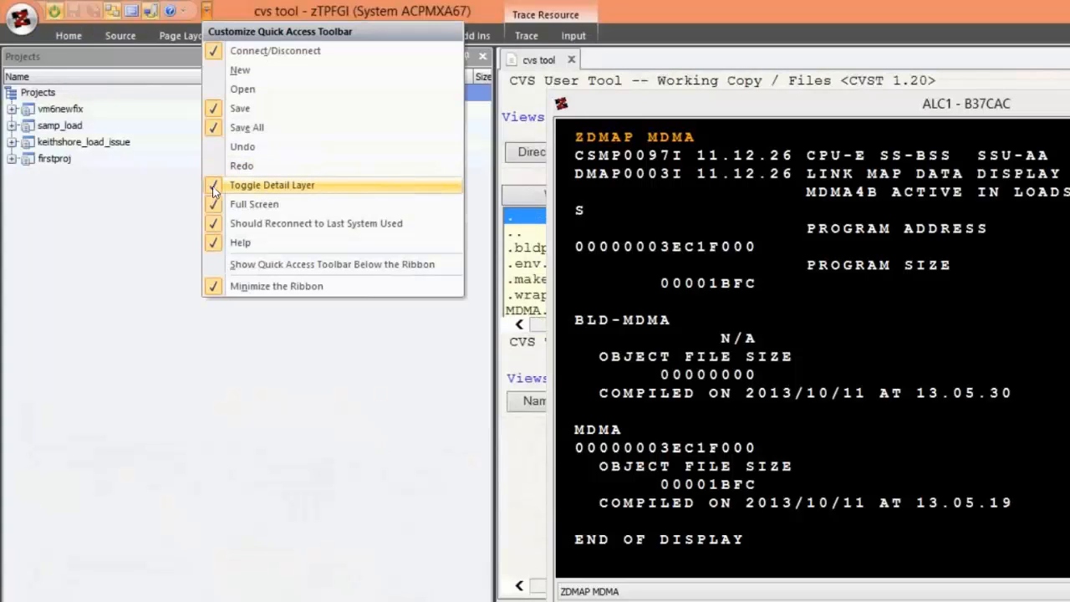
{"action": "left_click", "coordinate": [219, 185]}
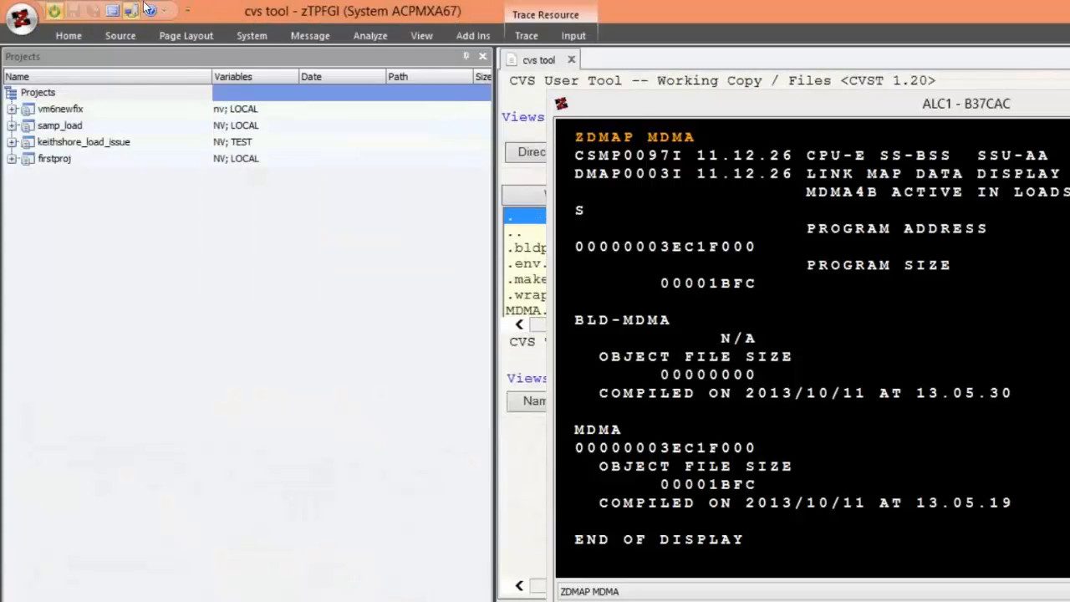
{"action": "left_click", "coordinate": [188, 12]}
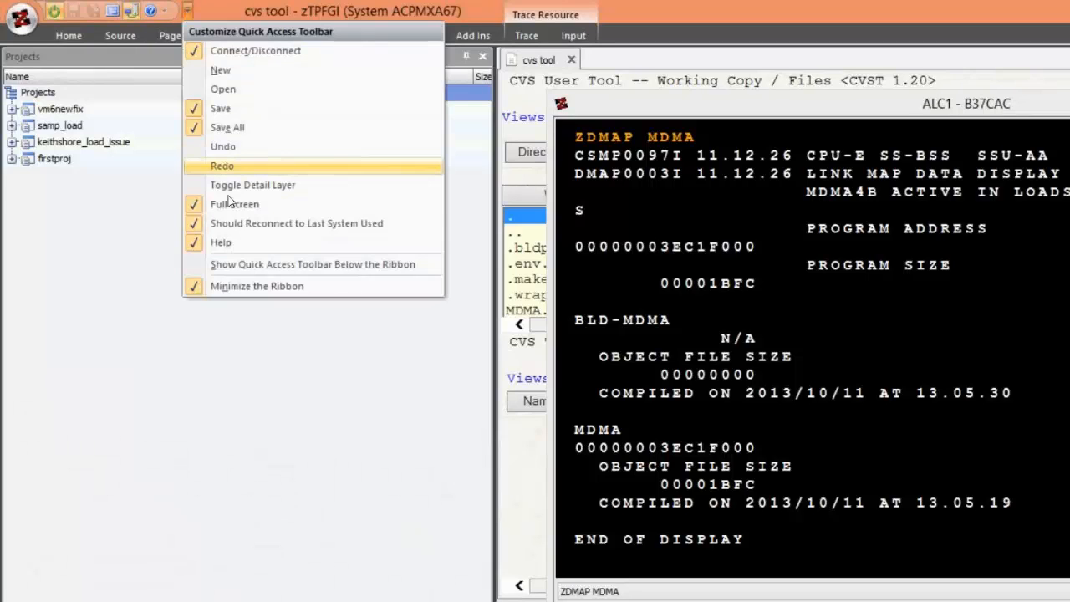
{"action": "left_click", "coordinate": [216, 186]}
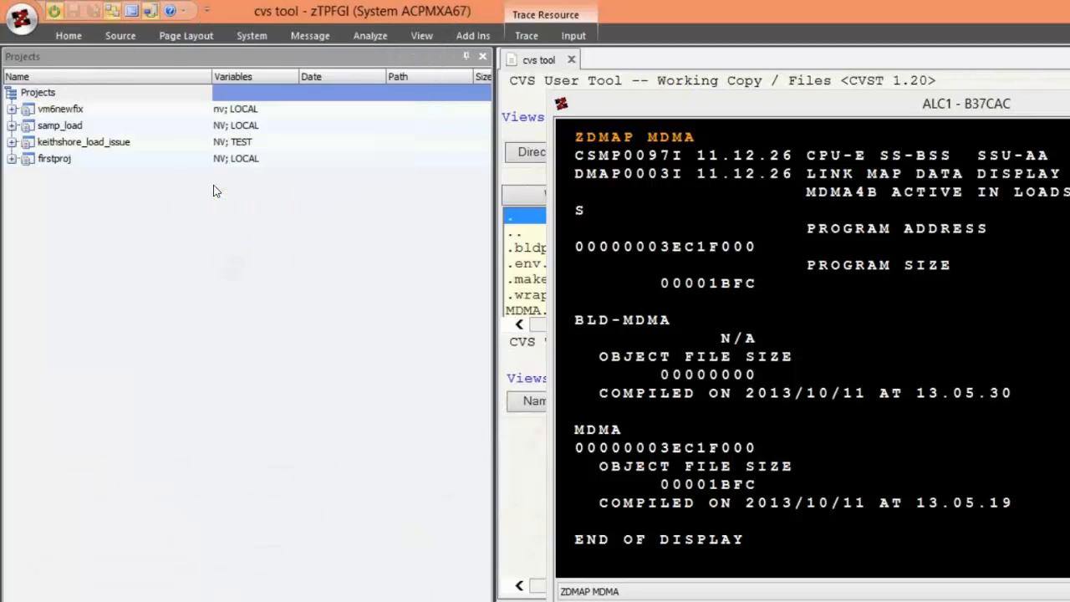
- Show the cvs tool document in full screen and move the ALC1 terminal window clear of its file list
{"action": "left_click", "coordinate": [207, 13]}
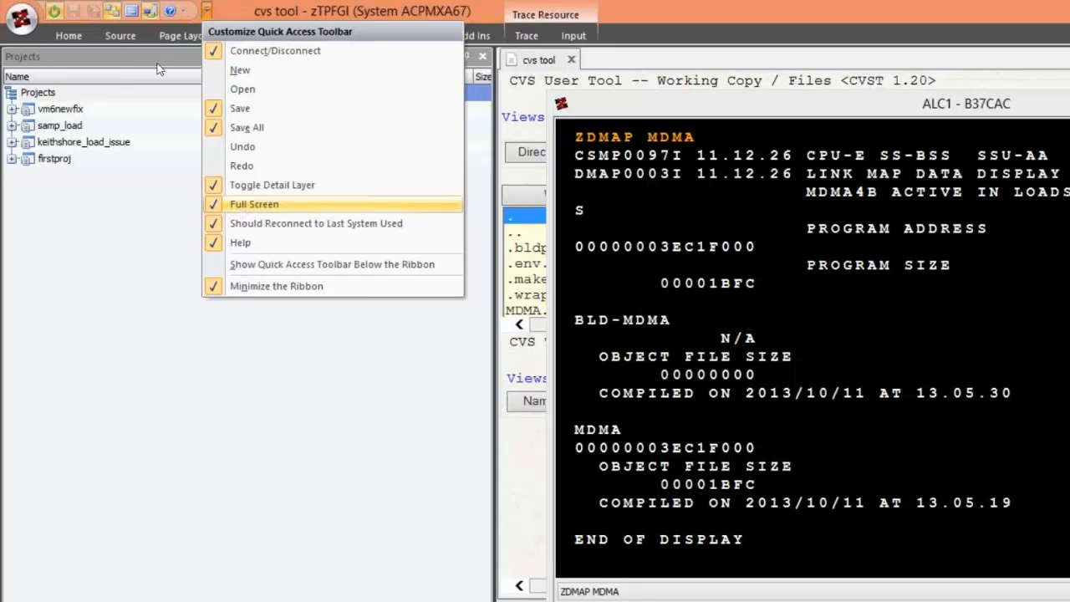
{"action": "left_click", "coordinate": [124, 37]}
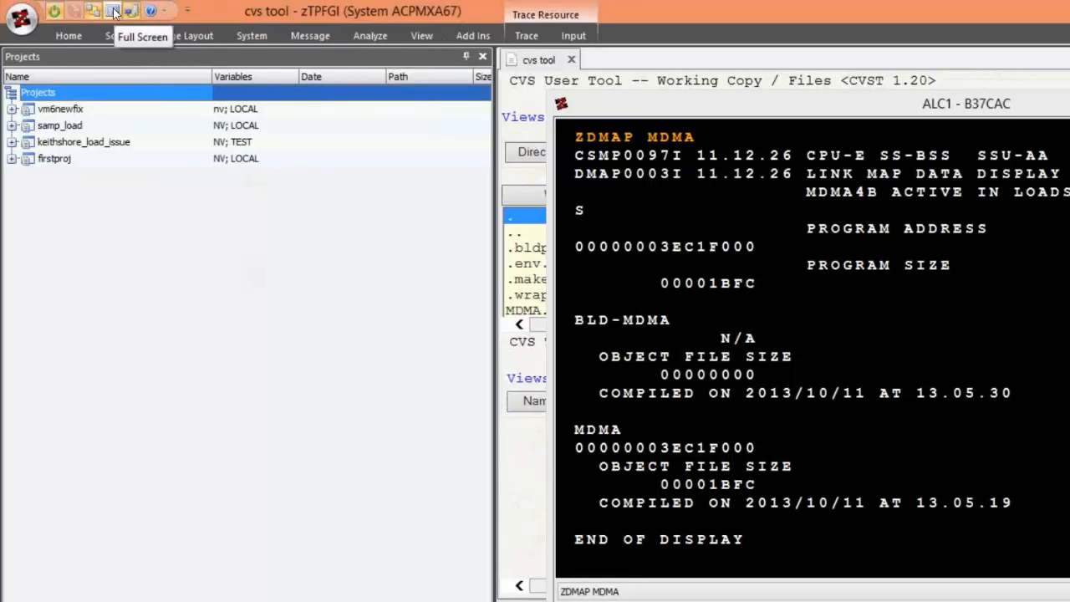
{"action": "left_click", "coordinate": [115, 12]}
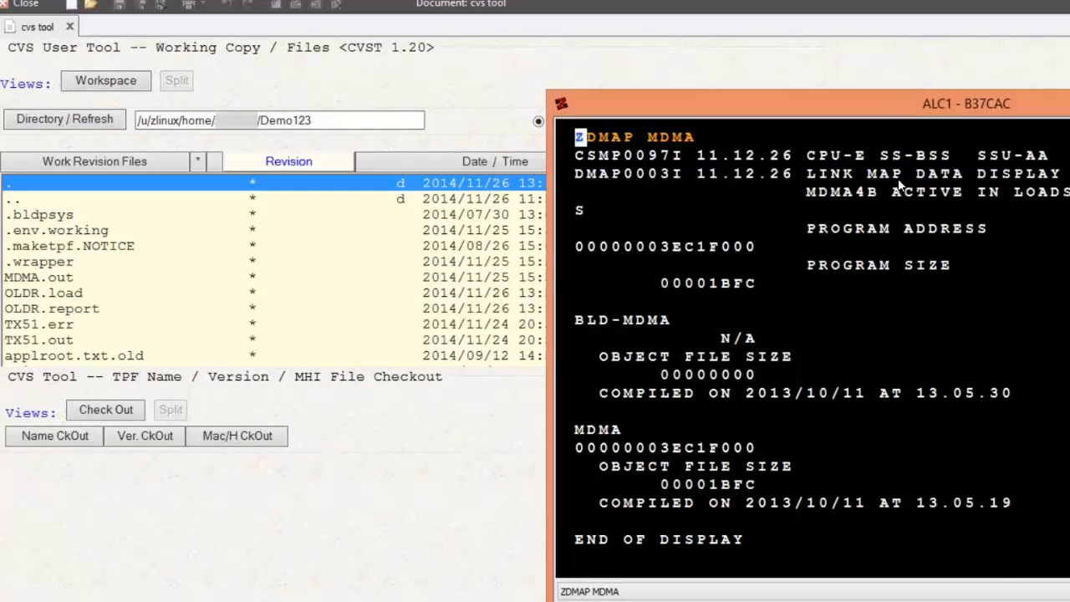
{"action": "left_click_drag", "start_coordinate": [891, 106], "coordinate": [938, 298]}
{"action": "left_click_drag", "start_coordinate": [963, 349], "coordinate": [1015, 420]}
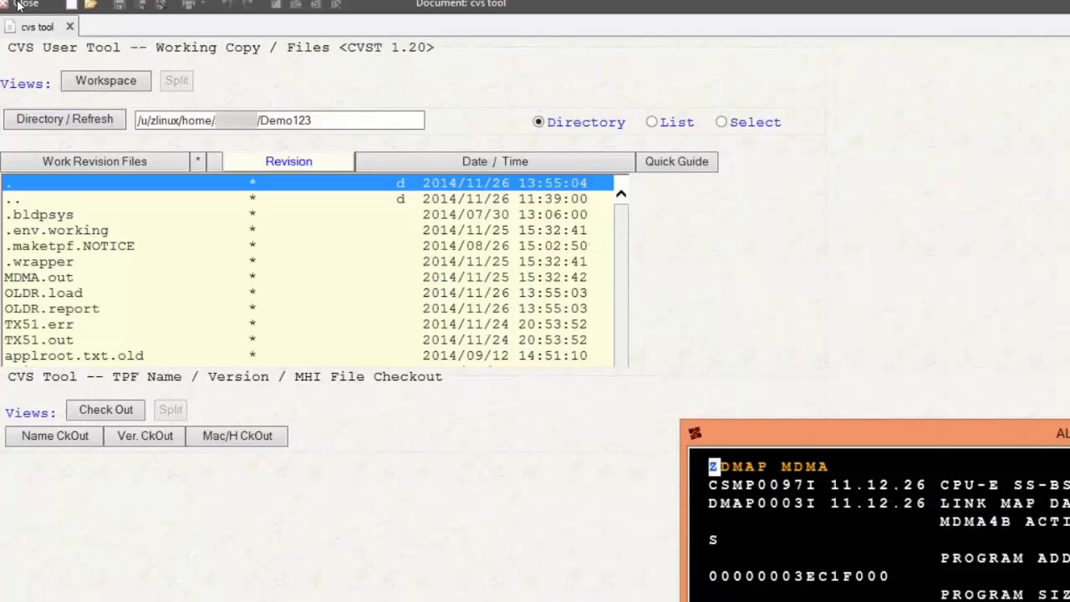
- Leave the full-screen view of the cvs tool document and expand the minimized ribbon
{"action": "left_click", "coordinate": [18, 5]}
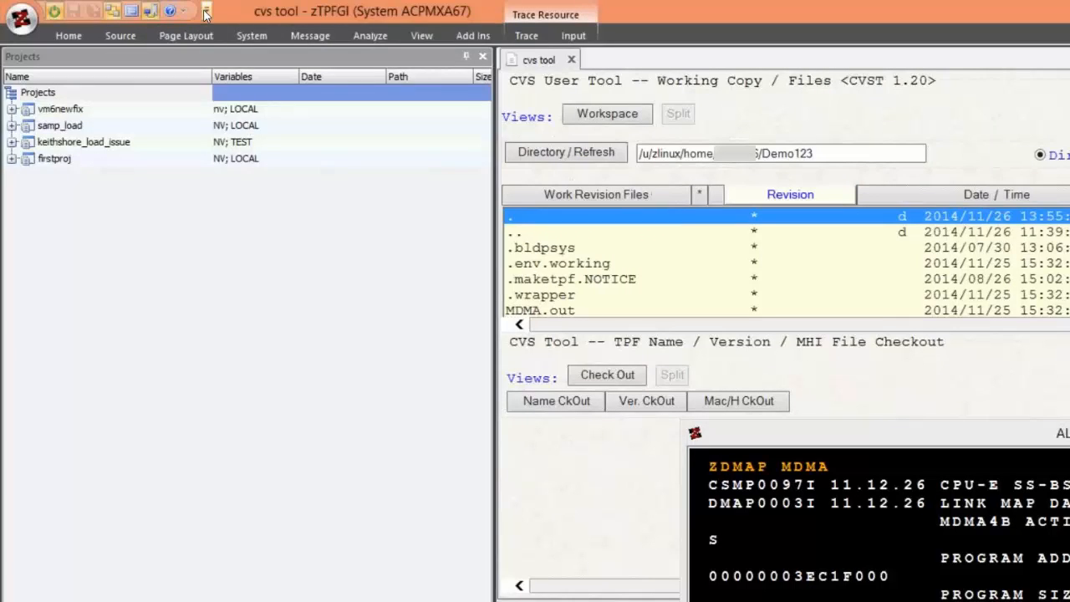
{"action": "left_click", "coordinate": [207, 10]}
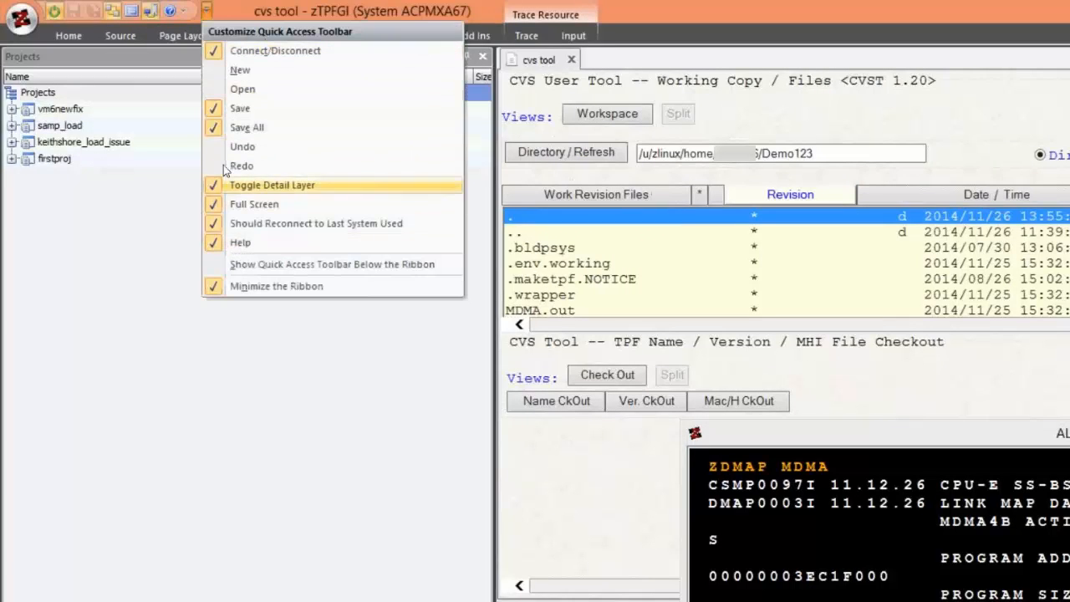
{"action": "left_click", "coordinate": [117, 291]}
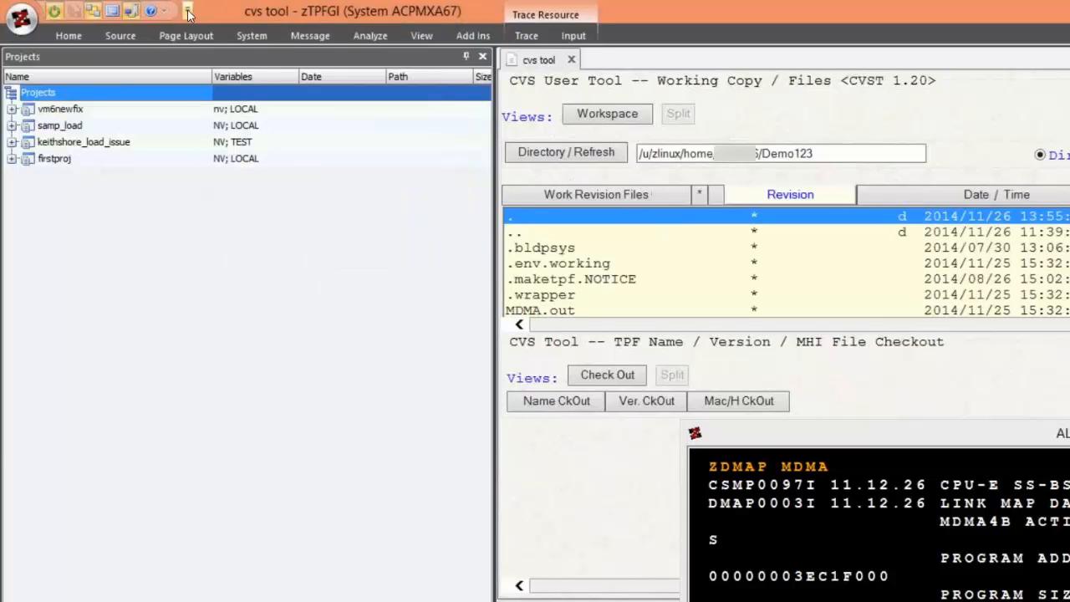
{"action": "left_click", "coordinate": [188, 11]}
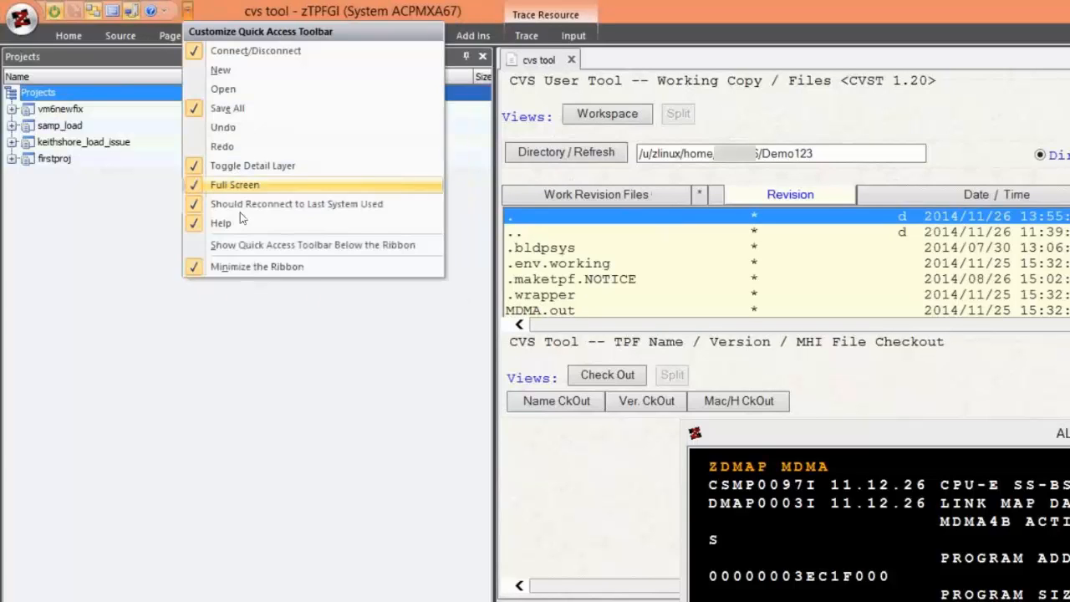
{"action": "left_click", "coordinate": [226, 267]}
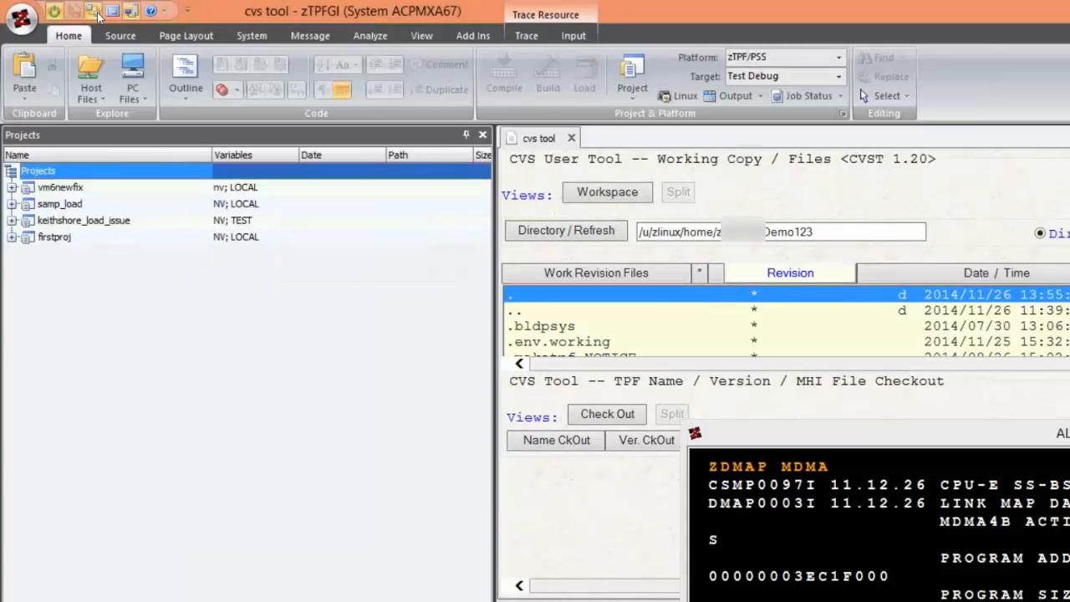
- Bring up the ALC1 terminal as the active trace resource and set it to trace all macros
{"action": "left_click", "coordinate": [97, 14]}
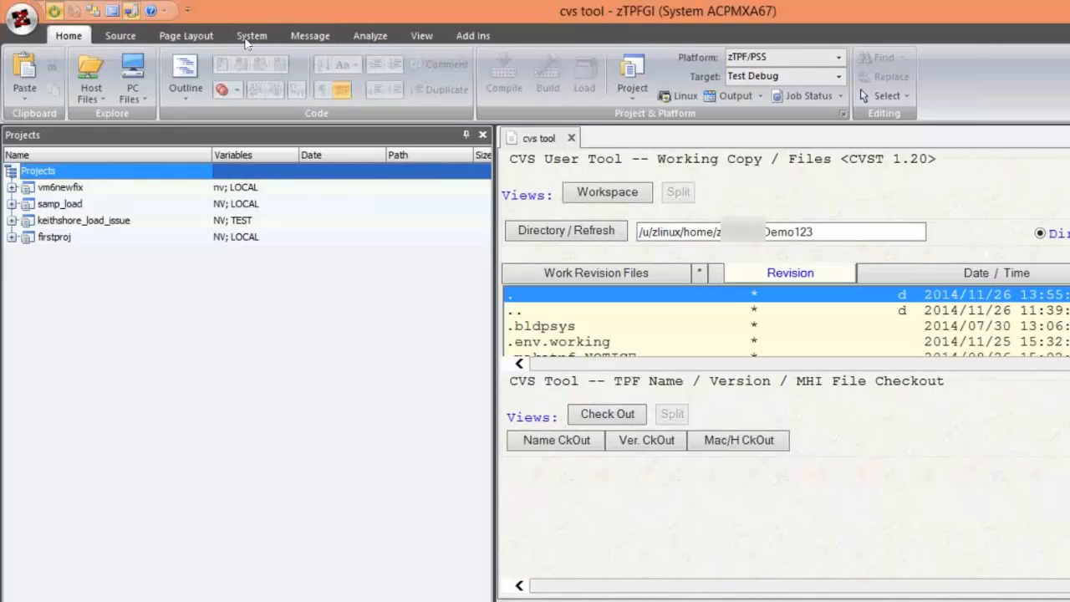
{"action": "left_click", "coordinate": [249, 37]}
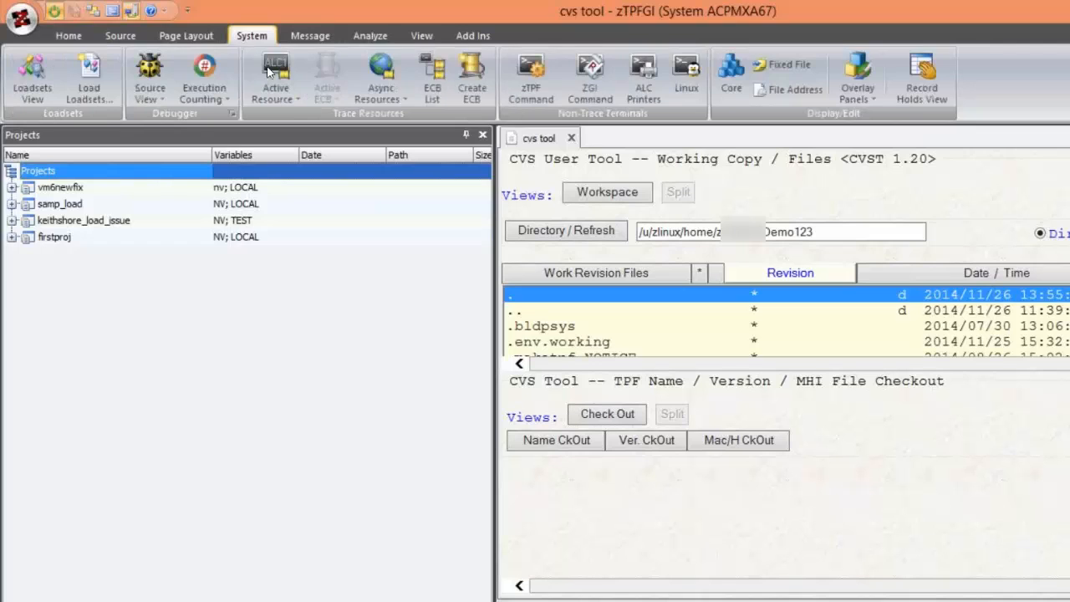
{"action": "left_click", "coordinate": [268, 71]}
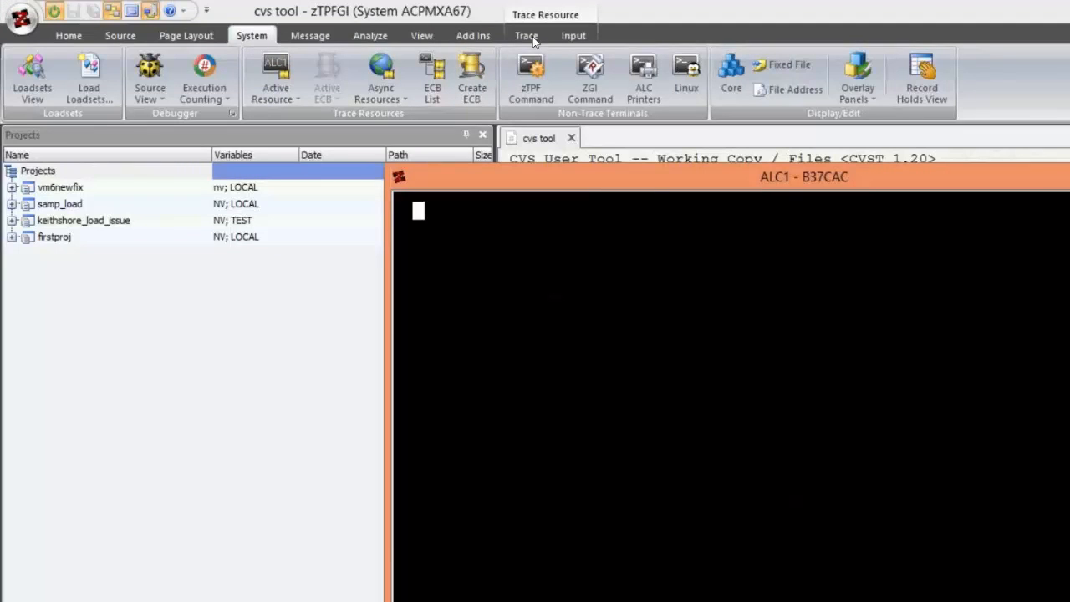
{"action": "left_click", "coordinate": [526, 36]}
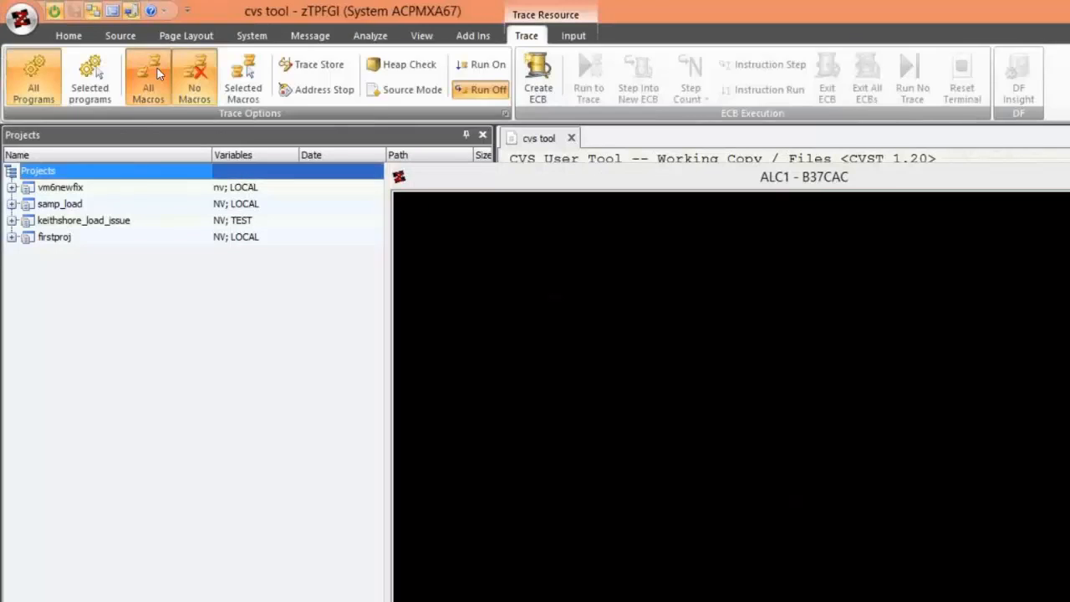
{"action": "left_click", "coordinate": [156, 67]}
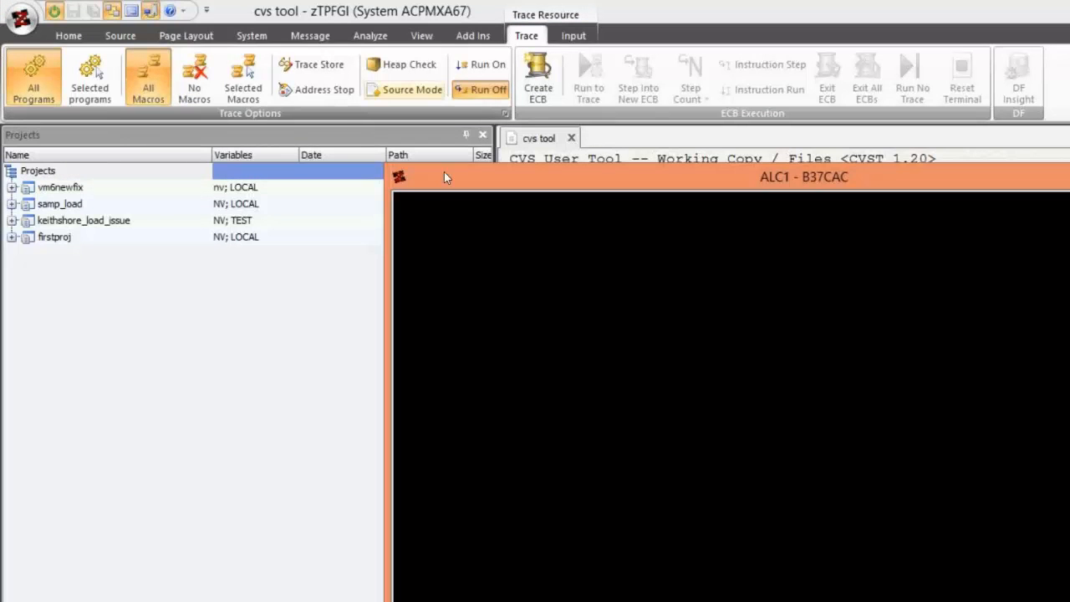
- Send the ZDSYS message from the ALC1 terminal and step through the traced macros to the UCS1 BACKC line
{"action": "type", "text": "ZDYS"}
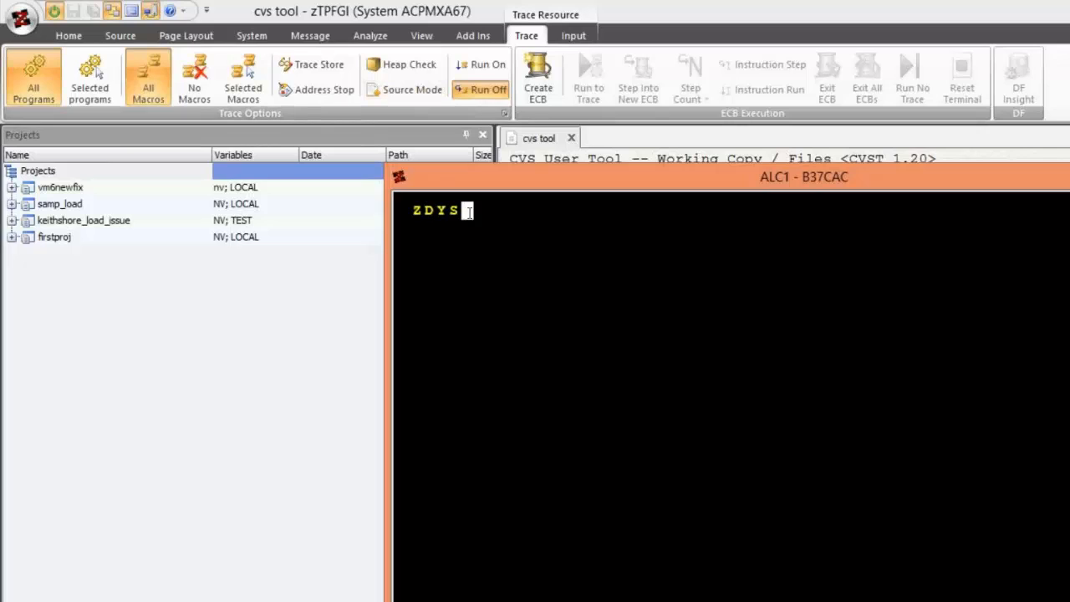
{"action": "key", "text": "BackSpace"}
{"action": "key", "text": "BackSpace"}
{"action": "type", "text": "SYS"}
{"action": "key", "text": "Return"}
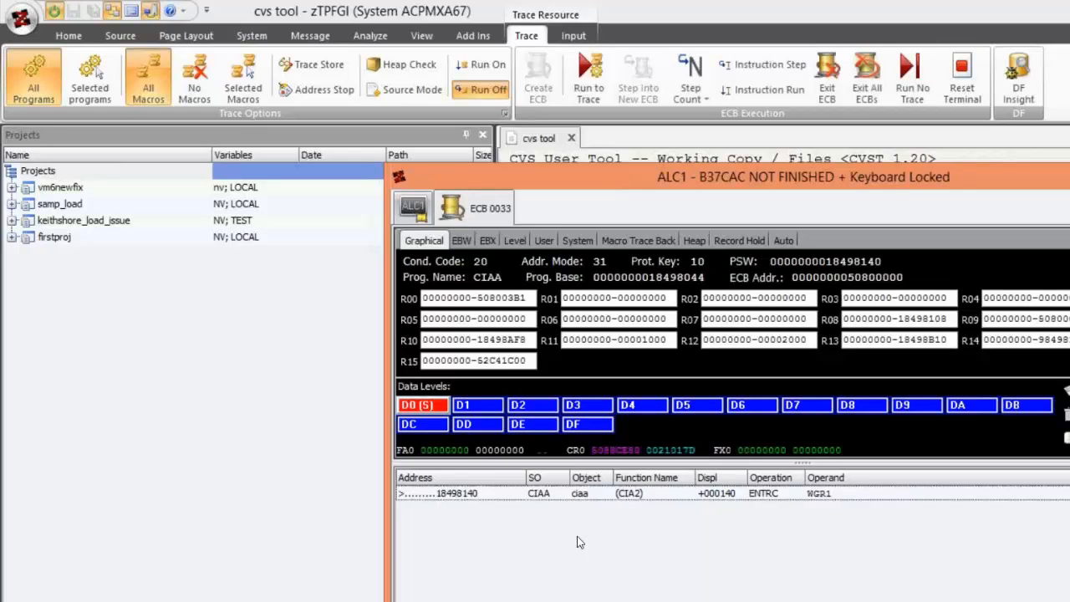
{"action": "key", "text": "Return"}
{"action": "key", "text": "Return"}
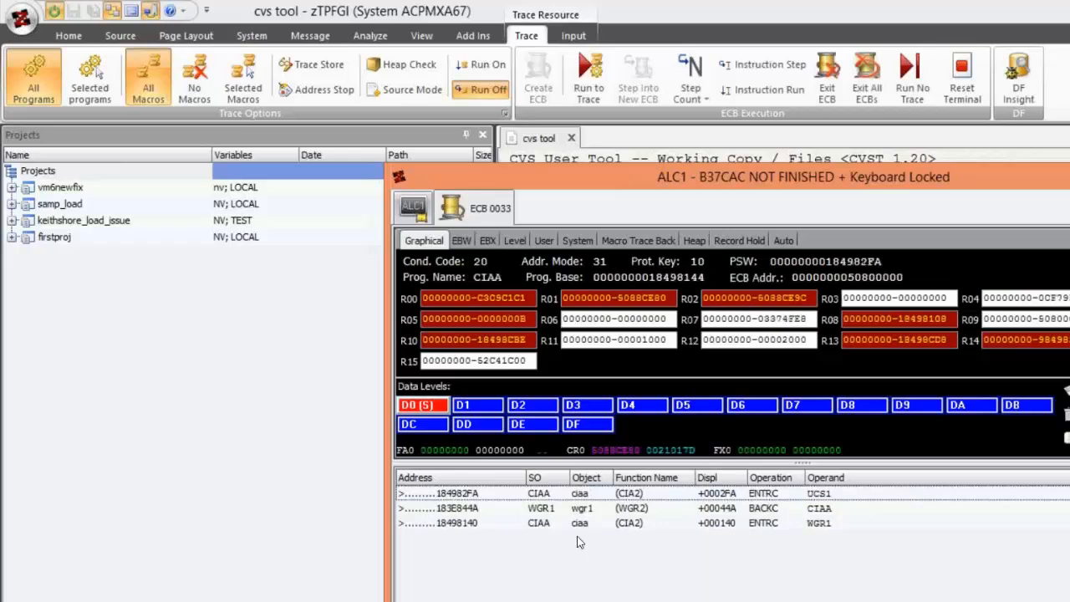
{"action": "key", "text": "Return"}
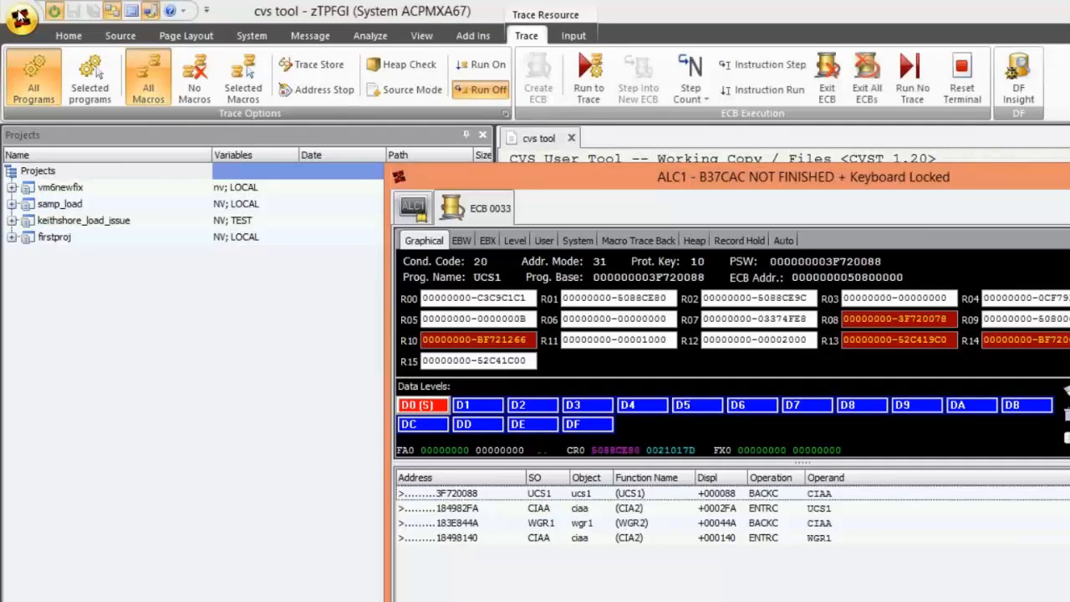
- Enable New Machine Trace Lines Appear at Bottom in the ECB Level Trace options
{"action": "left_click", "coordinate": [20, 18]}
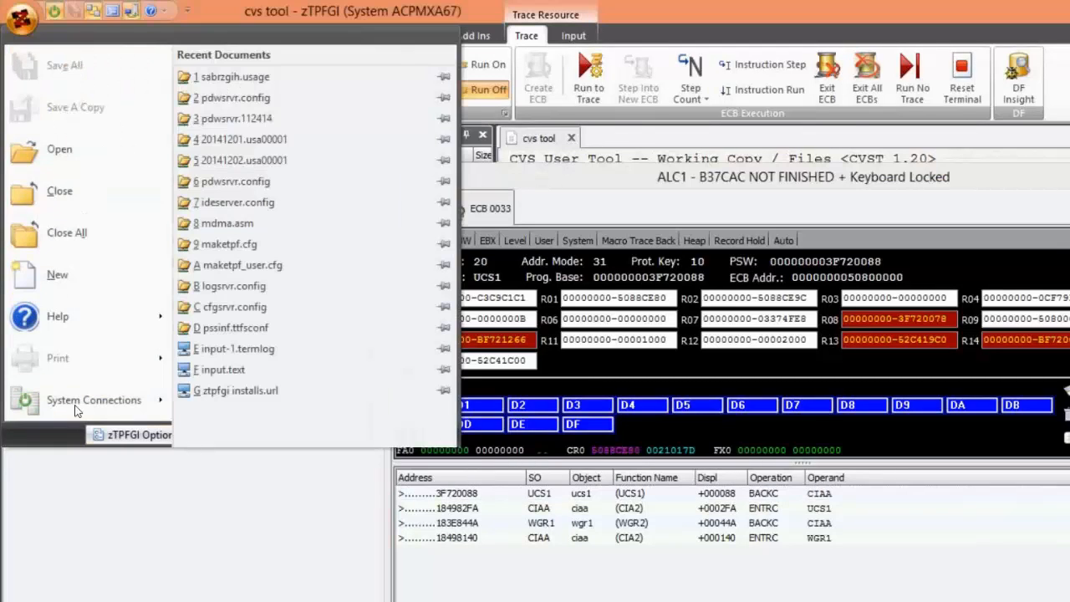
{"action": "left_click", "coordinate": [22, 21]}
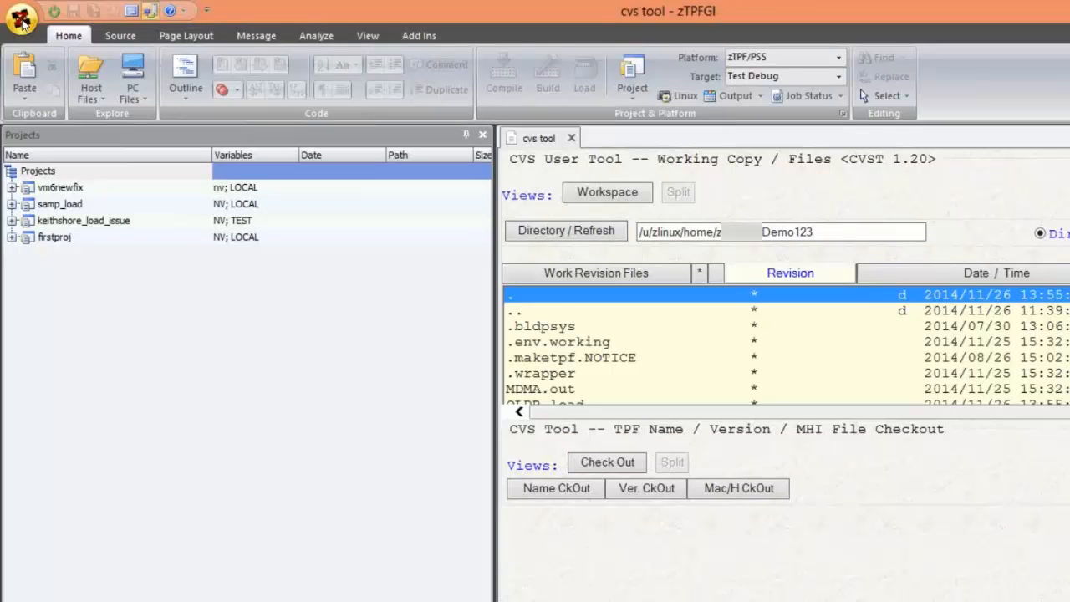
{"action": "left_click", "coordinate": [20, 18]}
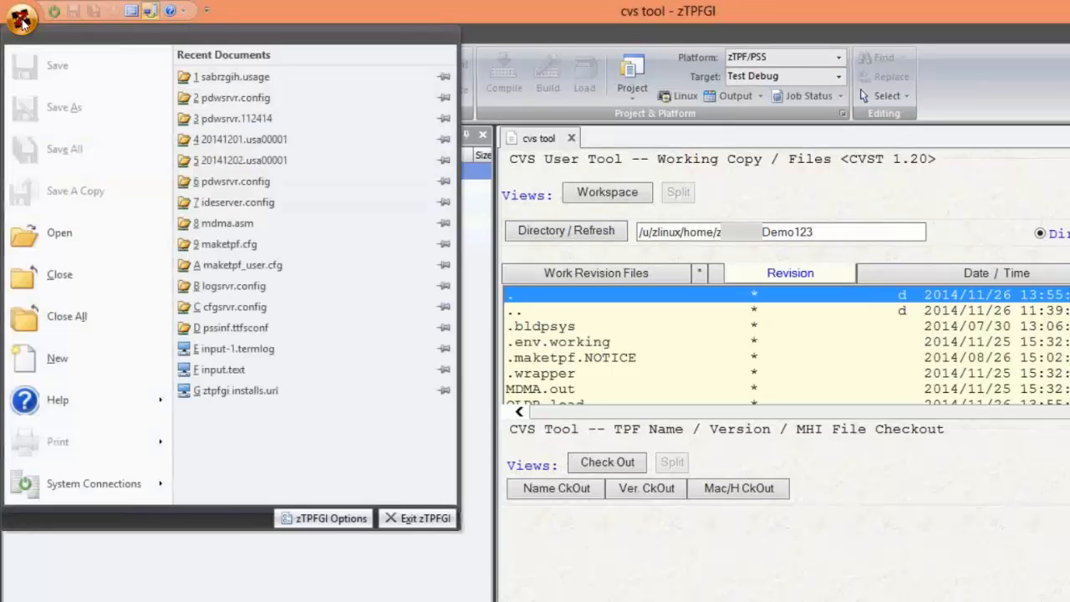
{"action": "left_click", "coordinate": [316, 518]}
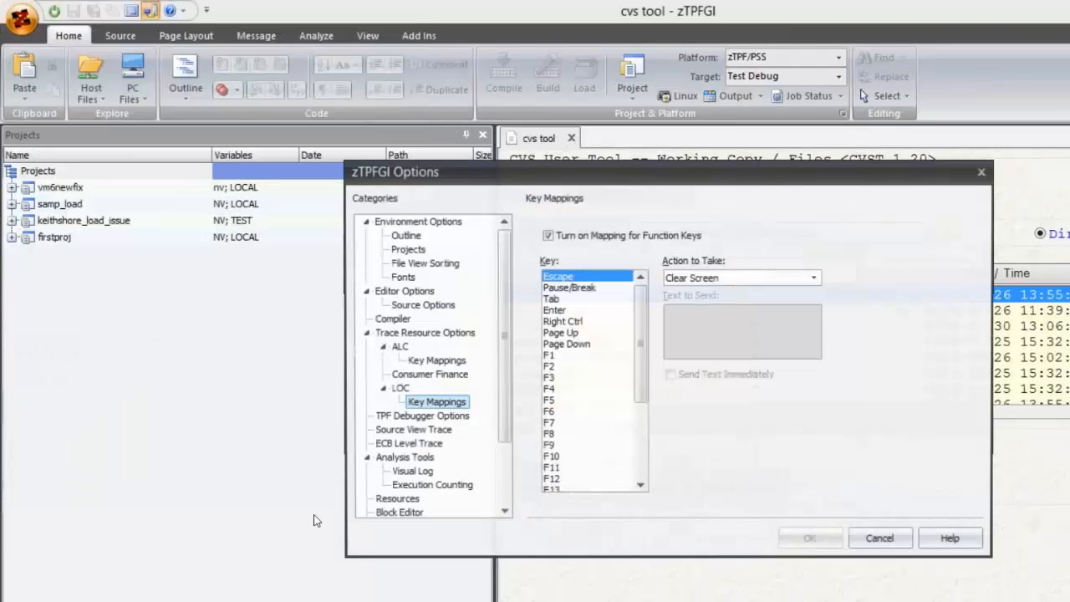
{"action": "left_click", "coordinate": [409, 444]}
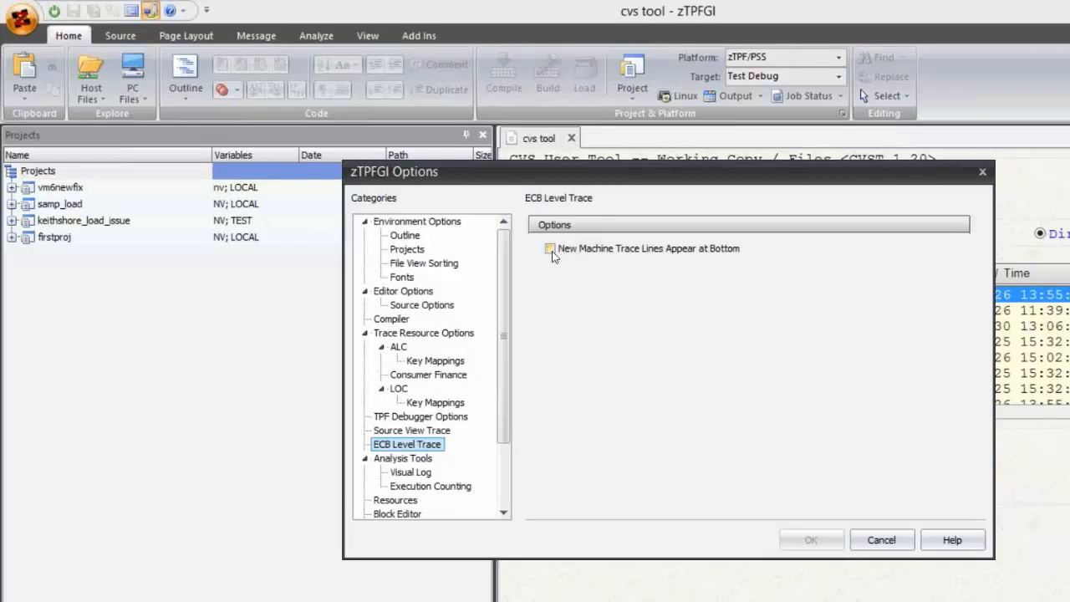
{"action": "left_click", "coordinate": [551, 249]}
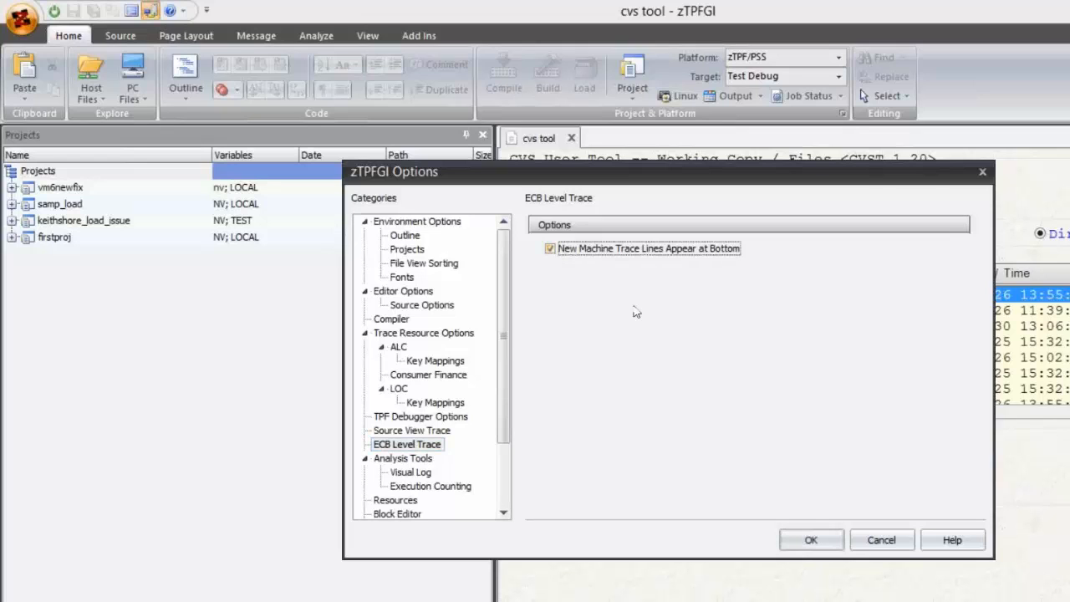
{"action": "left_click", "coordinate": [806, 542]}
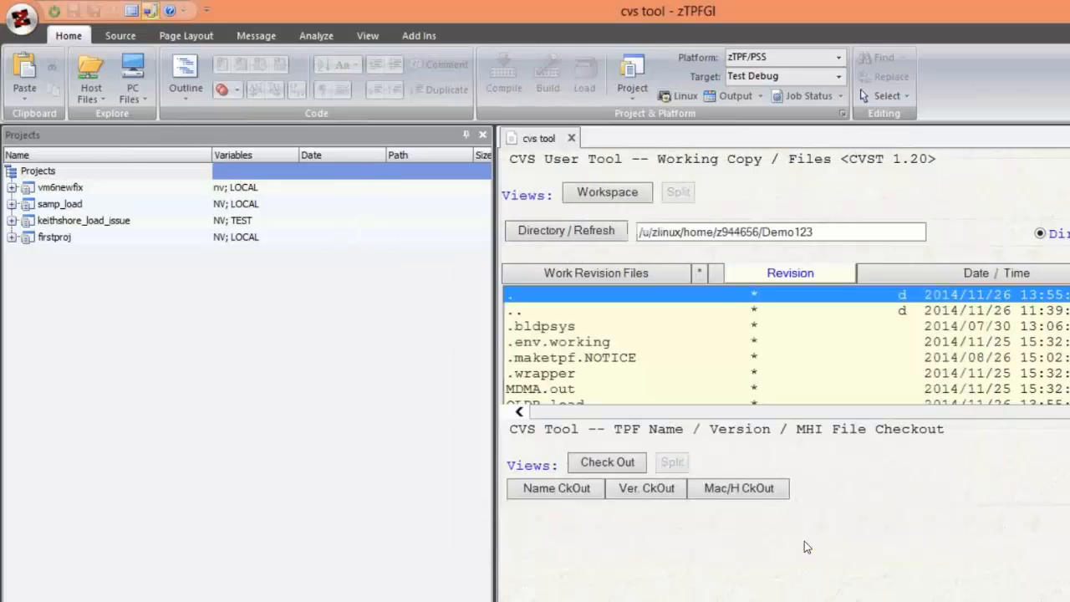
- Reconnect to system ACPMXA67 and trace the ZDSYS message in the ALC1 terminal through to the UCS1 BACKC line
{"action": "left_click", "coordinate": [54, 12]}
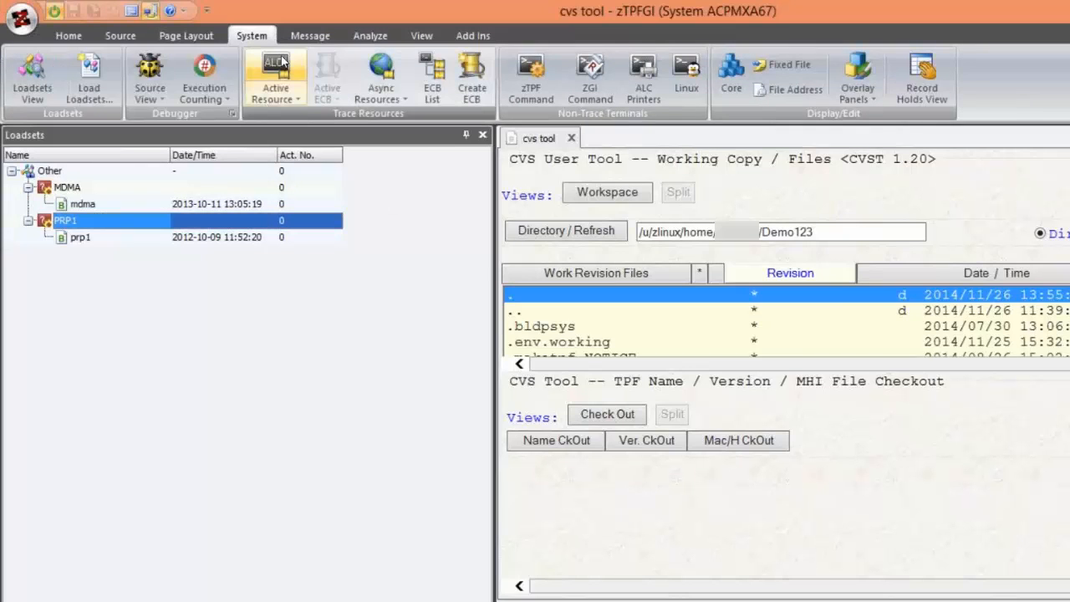
{"action": "left_click", "coordinate": [282, 61]}
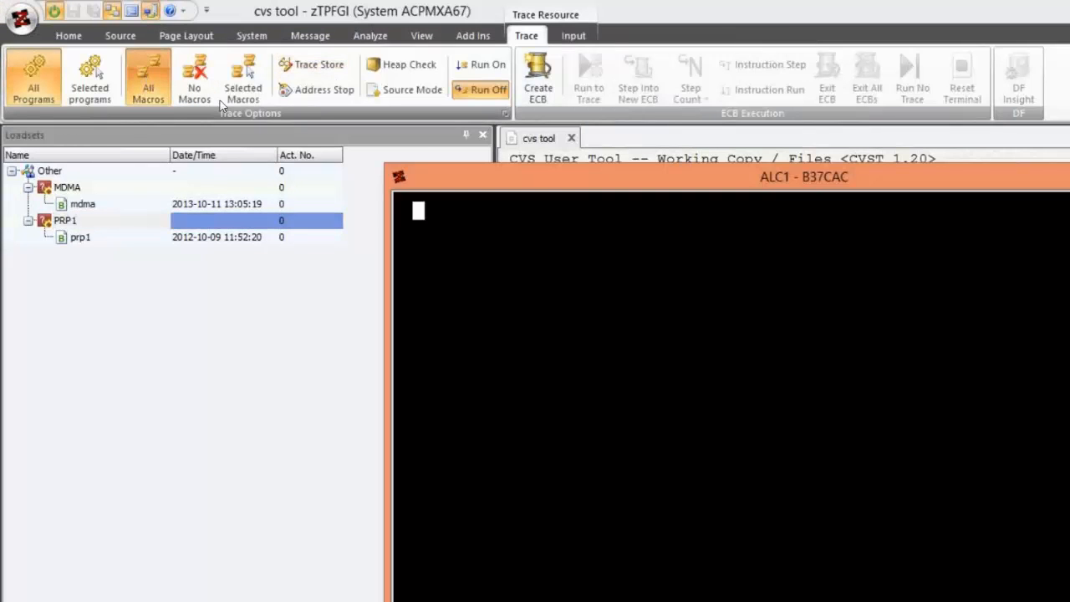
{"action": "type", "text": "ZDSYS"}
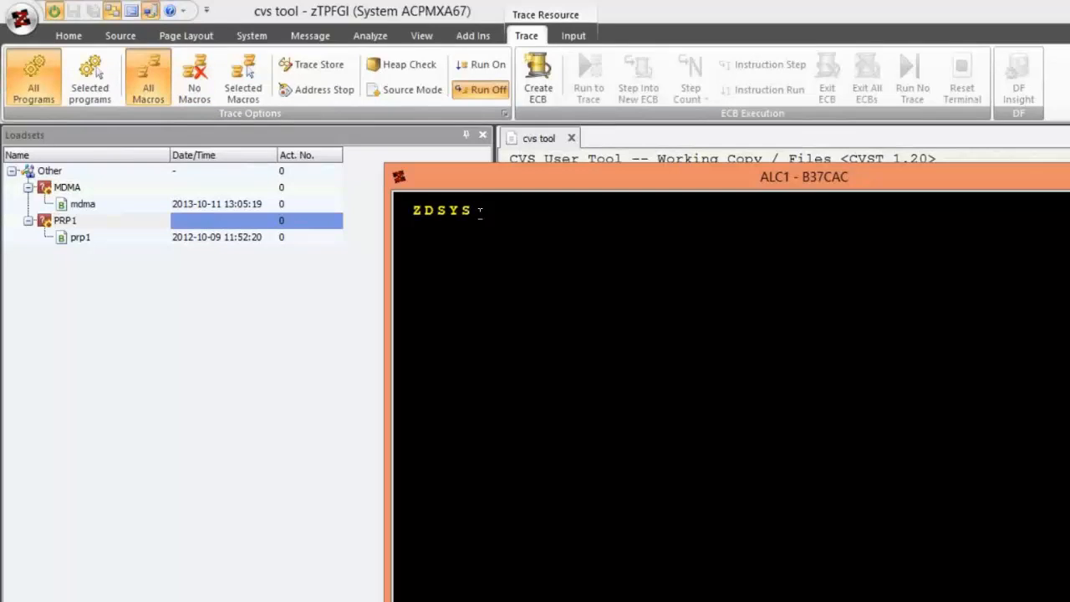
{"action": "key", "text": "Return"}
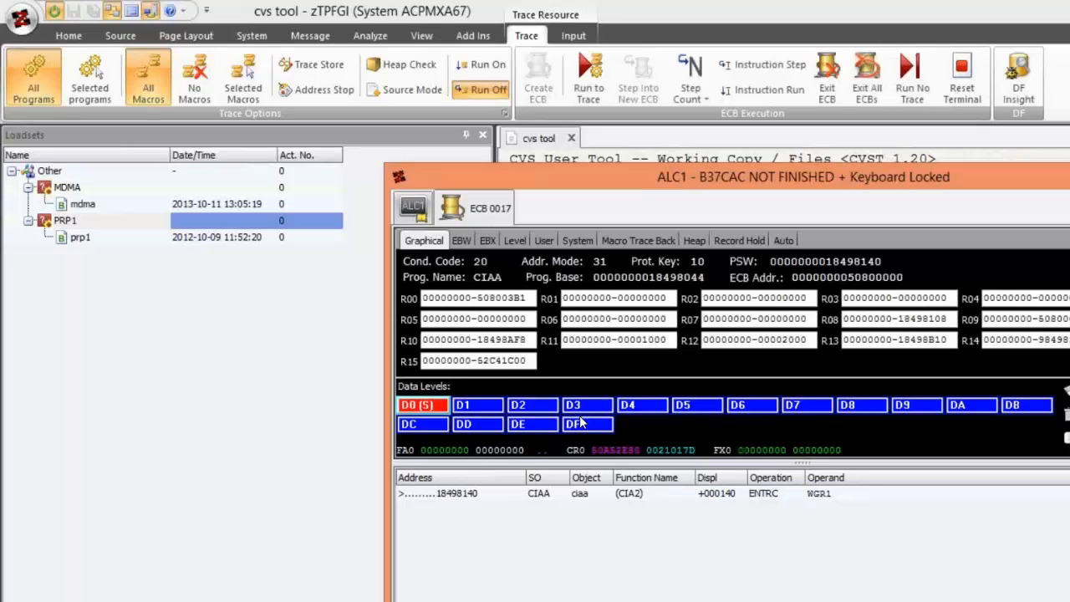
{"action": "key", "text": "Return"}
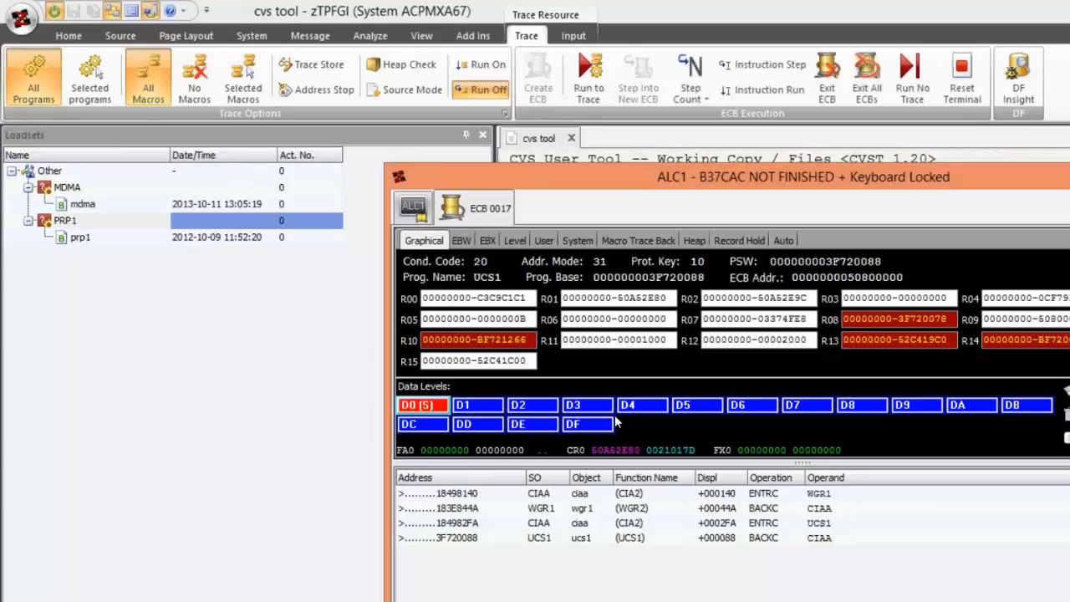
- Exit all ECBs of the ALC1 trace and close the cvs tool document
{"action": "left_click", "coordinate": [239, 524]}
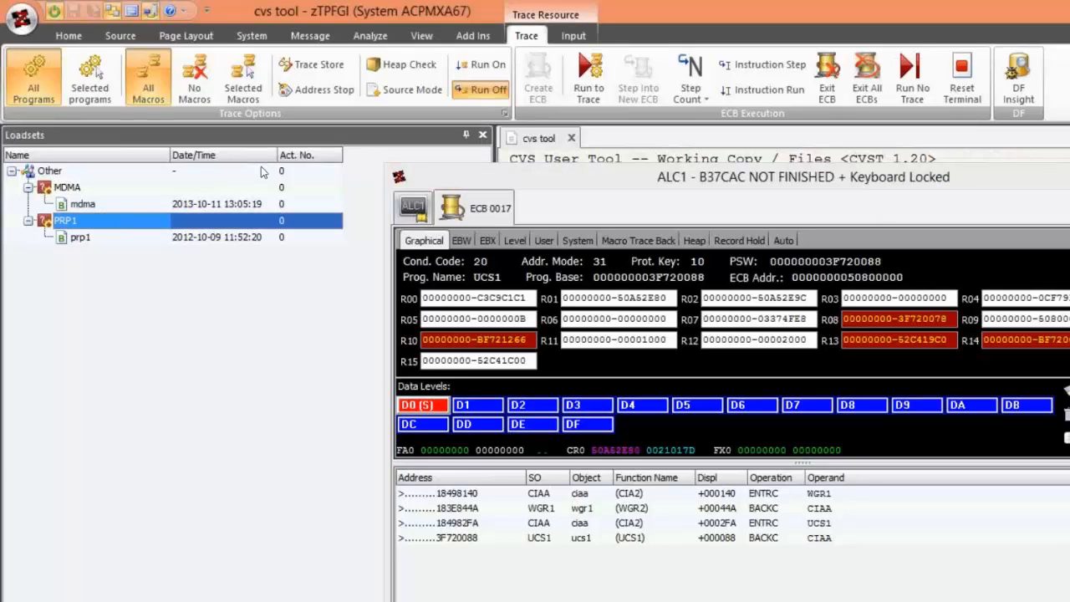
{"action": "left_click", "coordinate": [870, 93]}
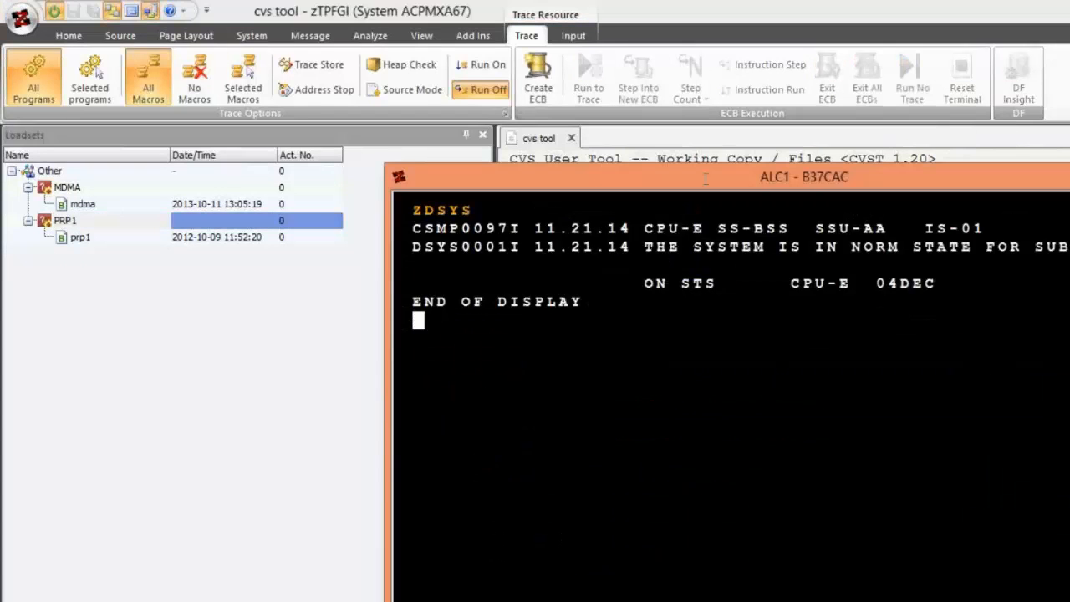
{"action": "left_click", "coordinate": [572, 142]}
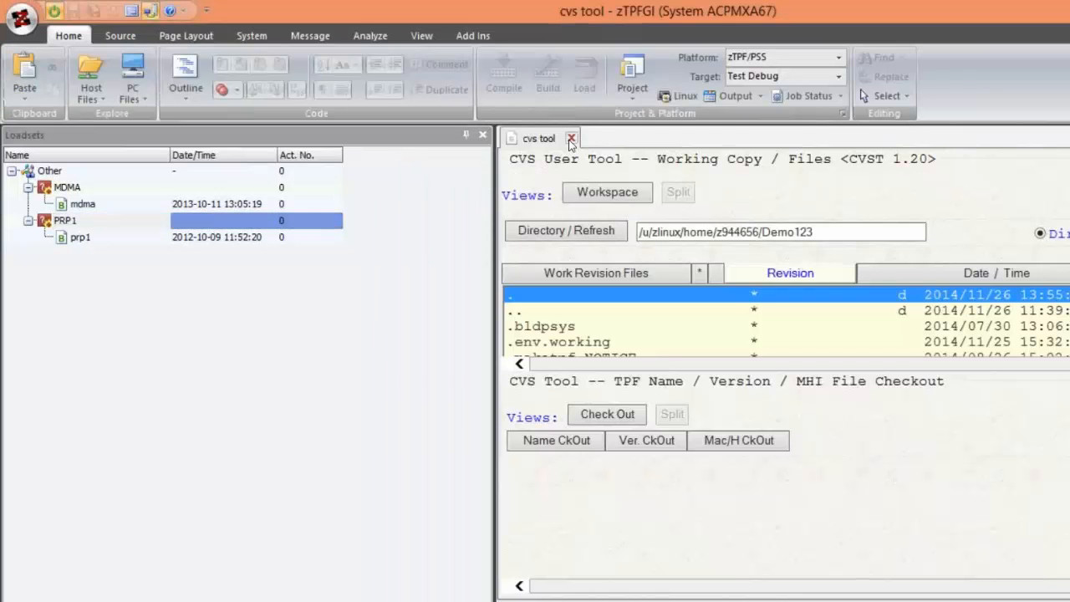
{"action": "left_click", "coordinate": [571, 139]}
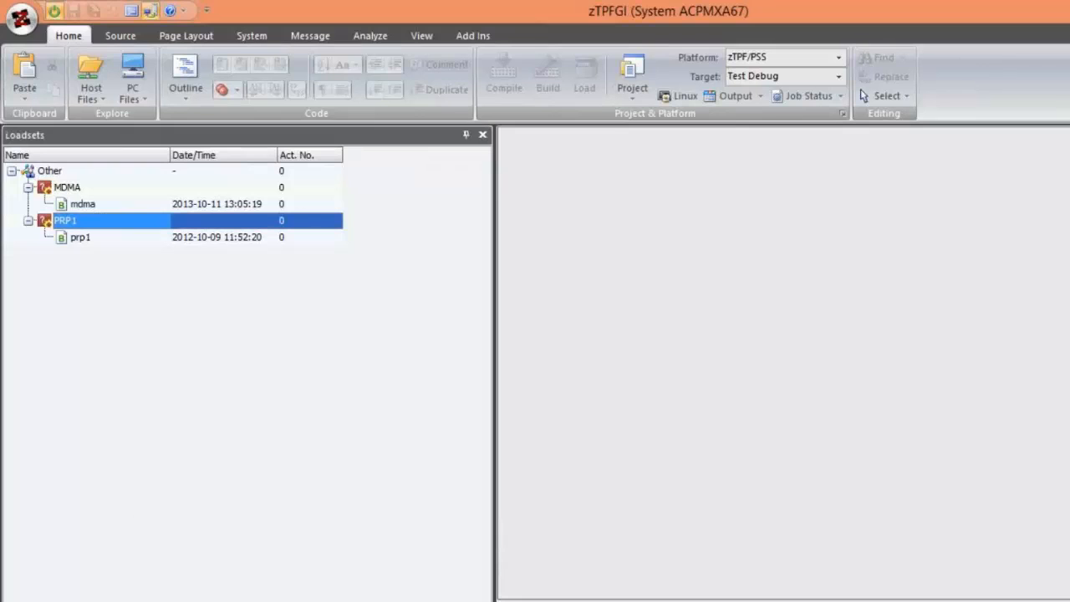
- Load Z2SA.so from the Load folder of the vm6newfix project and bring up the loadsets list
{"action": "left_click", "coordinate": [59, 599]}
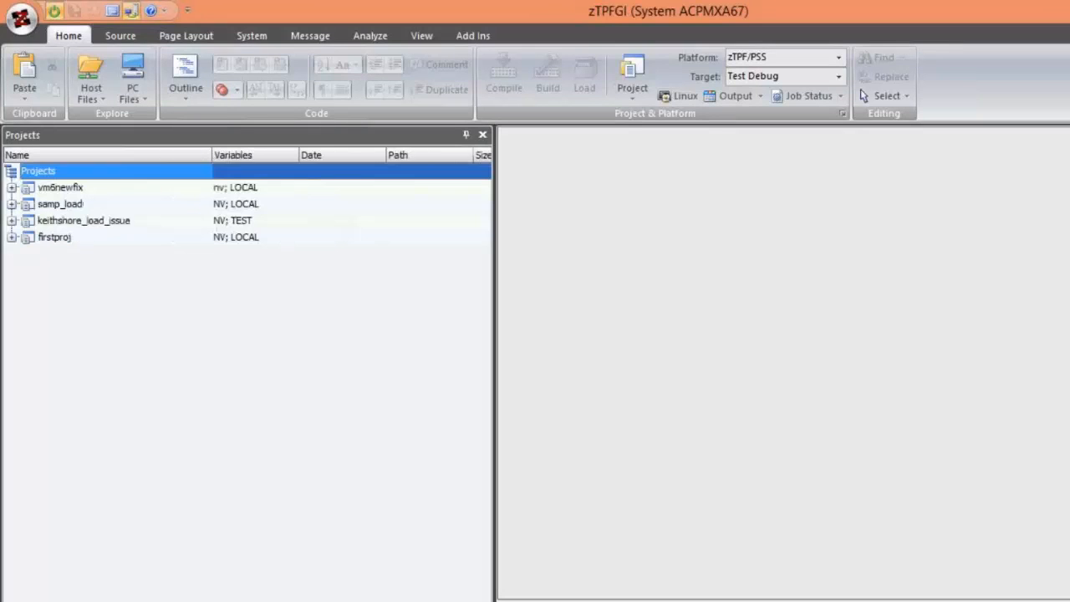
{"action": "left_click", "coordinate": [12, 188]}
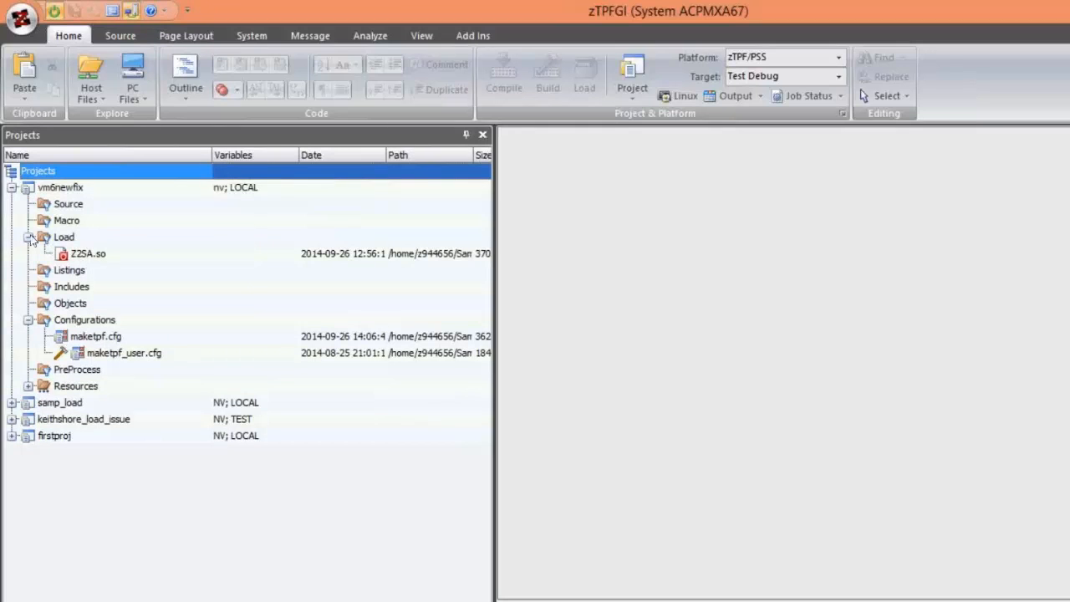
{"action": "left_click", "coordinate": [75, 254]}
{"action": "left_click", "coordinate": [77, 256]}
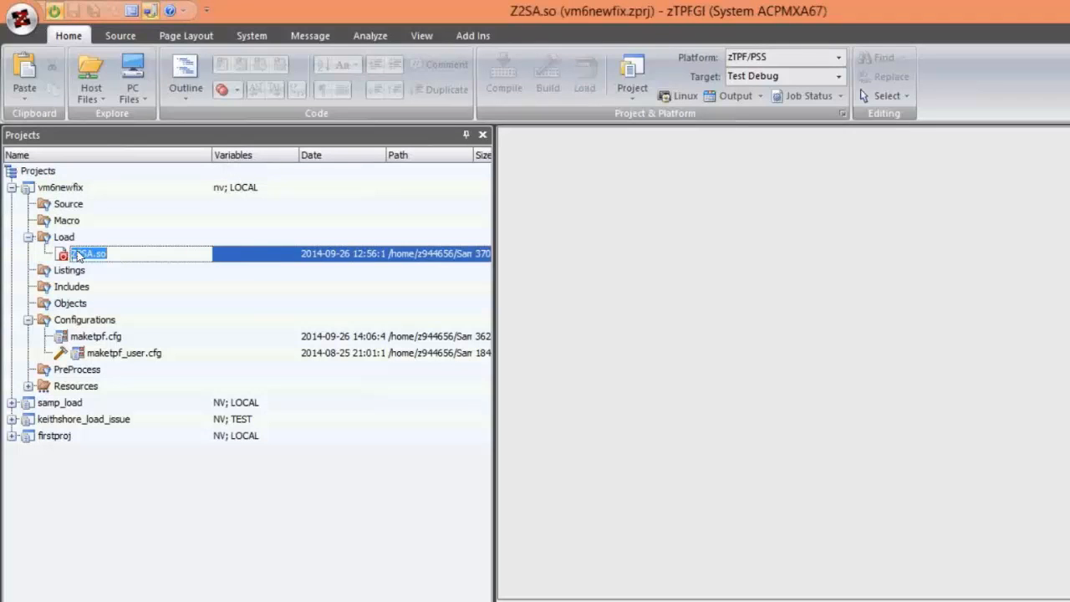
{"action": "right_click", "coordinate": [76, 256]}
{"action": "left_click", "coordinate": [339, 523]}
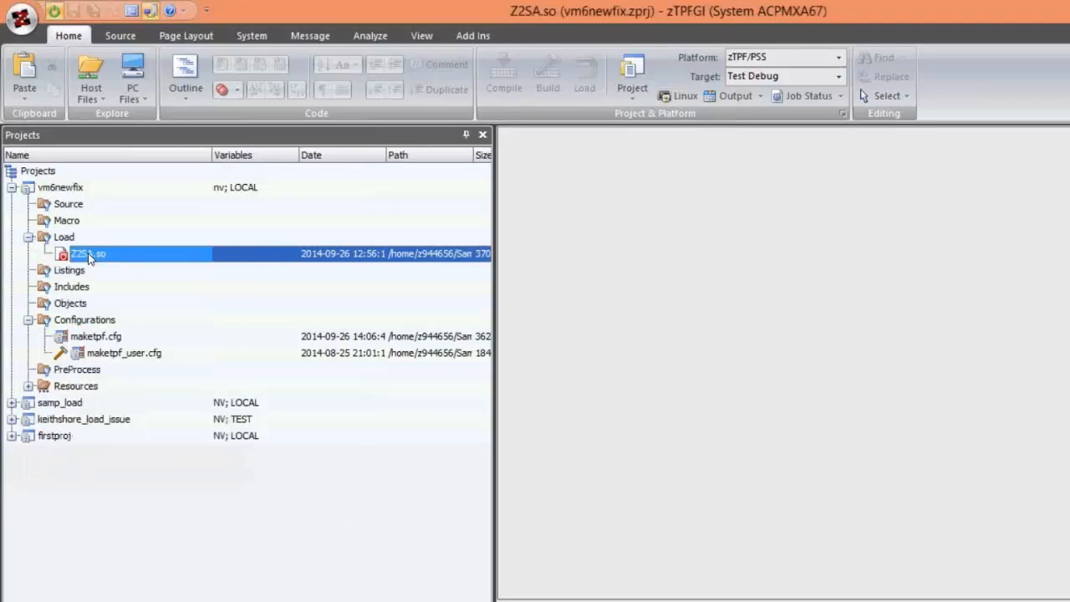
{"action": "right_click", "coordinate": [90, 258]}
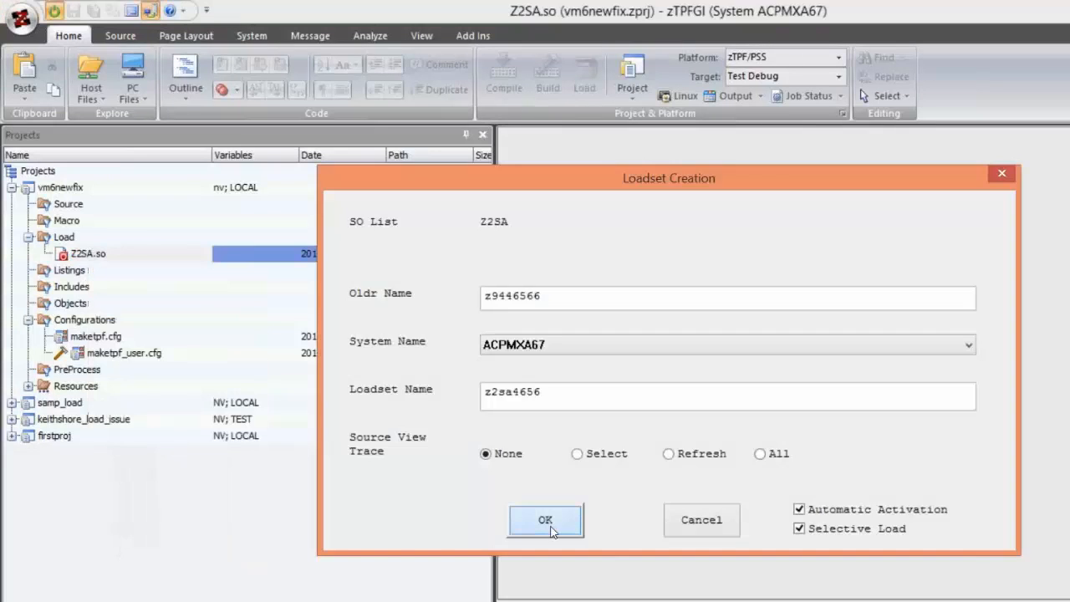
{"action": "left_click", "coordinate": [546, 584]}
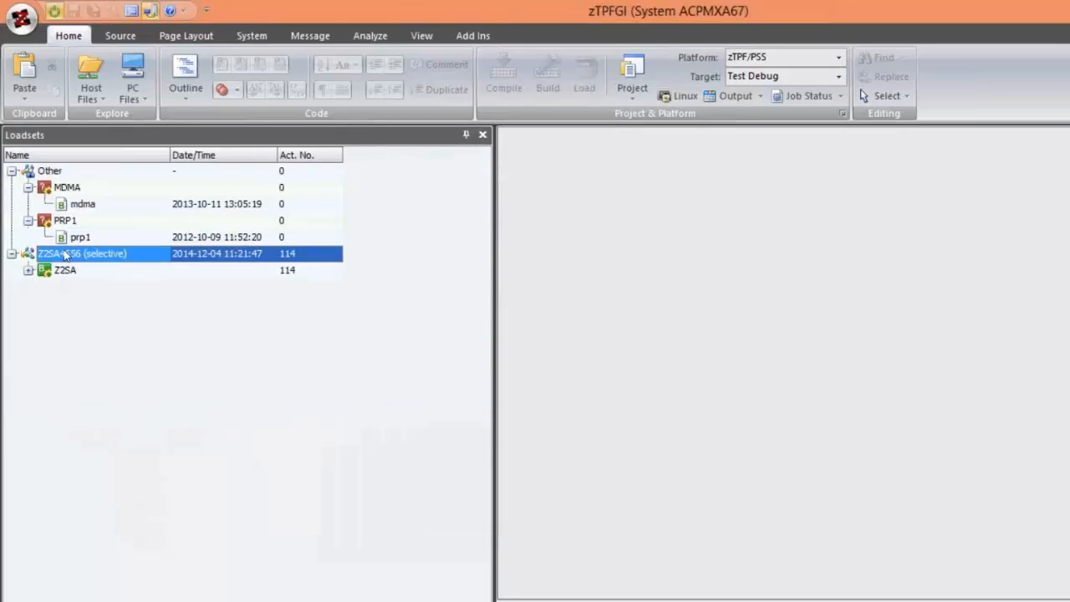
- Add the mdma SO to the loadsets view
{"action": "right_click", "coordinate": [65, 256]}
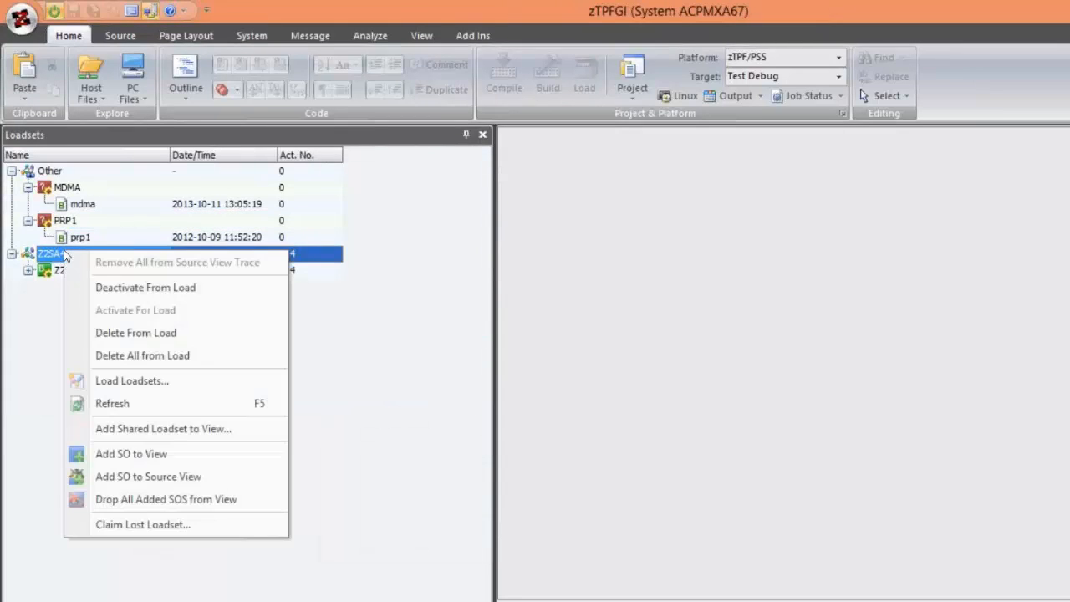
{"action": "left_click", "coordinate": [130, 453]}
{"action": "left_click", "coordinate": [950, 540]}
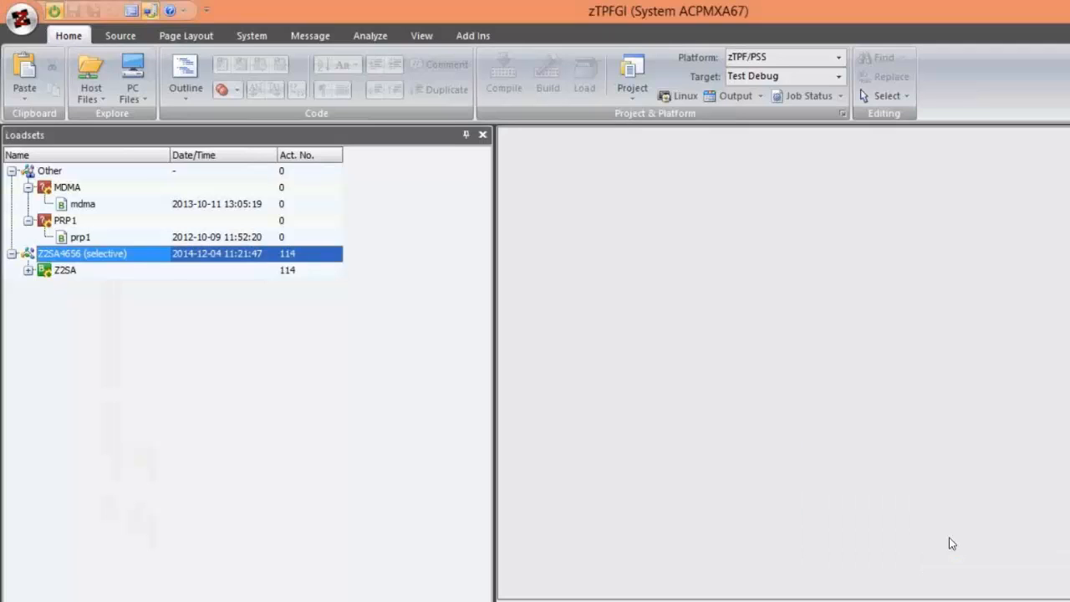
{"action": "right_click", "coordinate": [68, 260]}
{"action": "left_click", "coordinate": [141, 456]}
{"action": "type", "text": "mdma"}
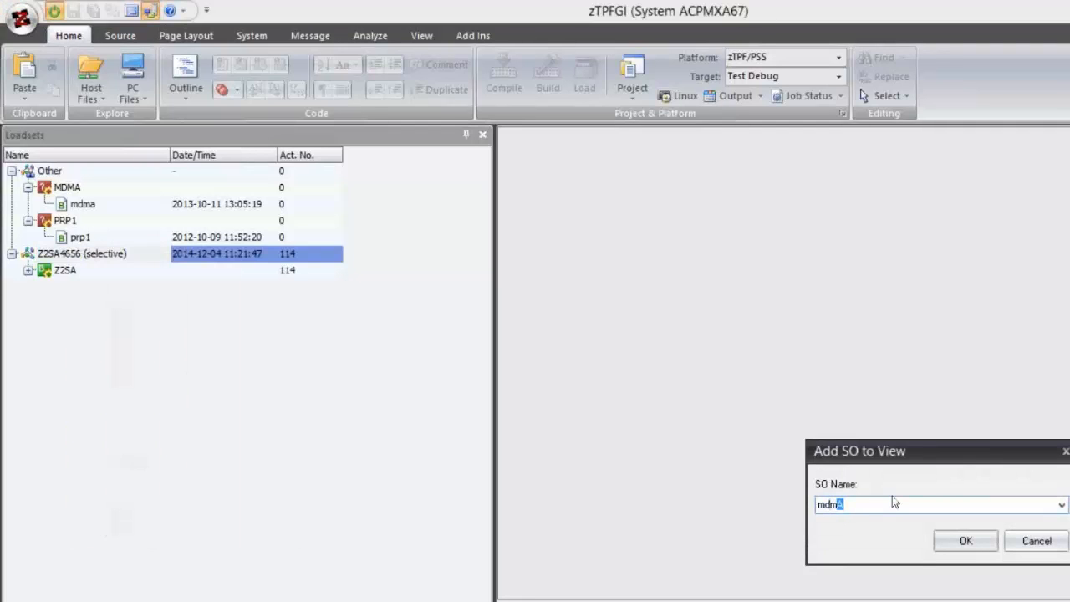
{"action": "left_click", "coordinate": [951, 544]}
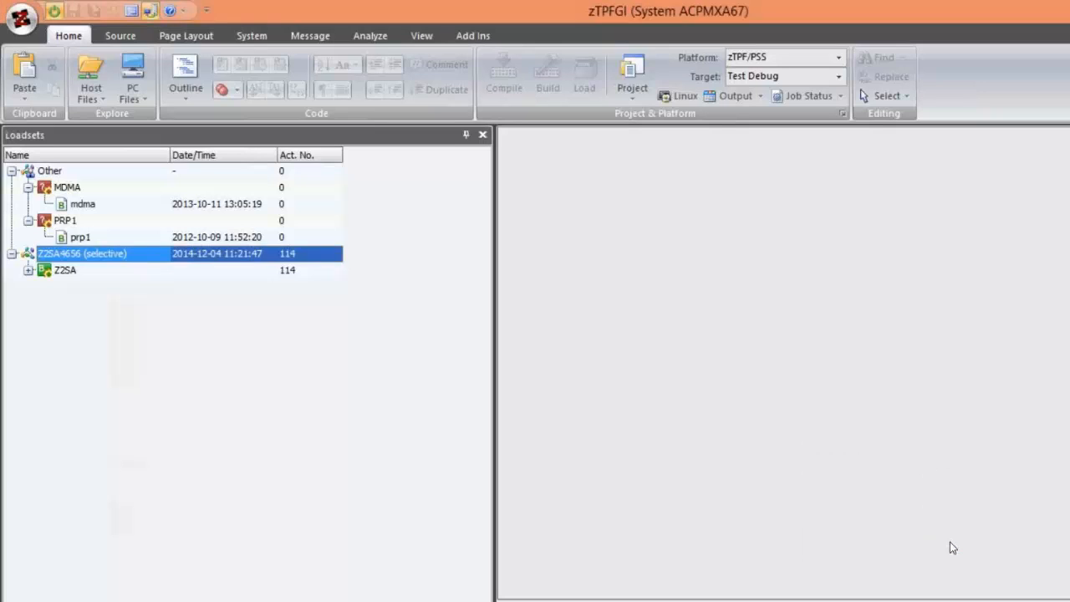
- Open the CVS Tool web add-in beside the loadsets list
{"action": "right_click", "coordinate": [64, 261]}
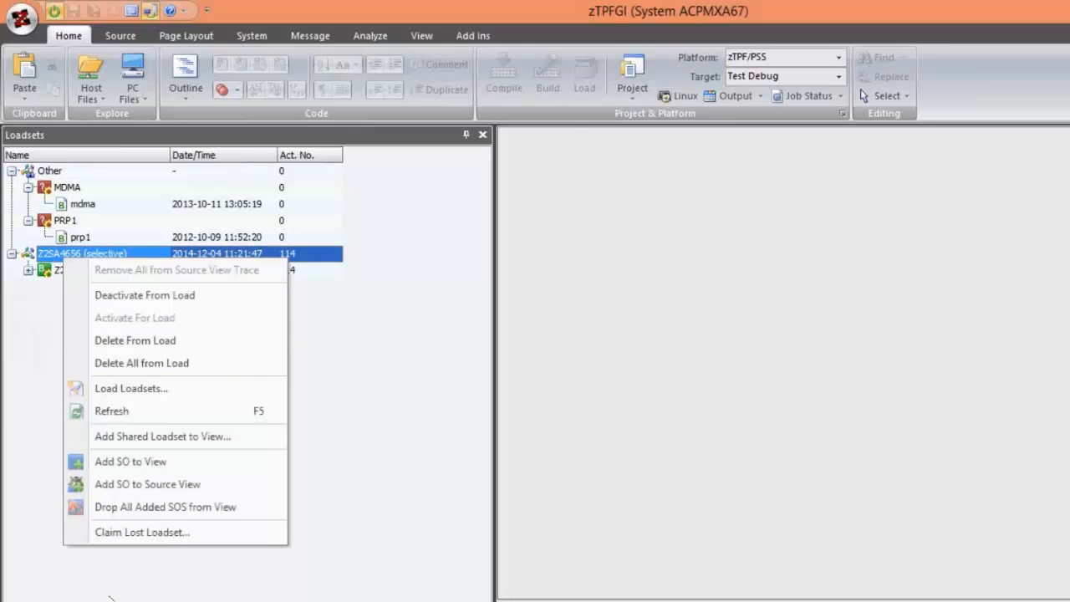
{"action": "left_click", "coordinate": [34, 597]}
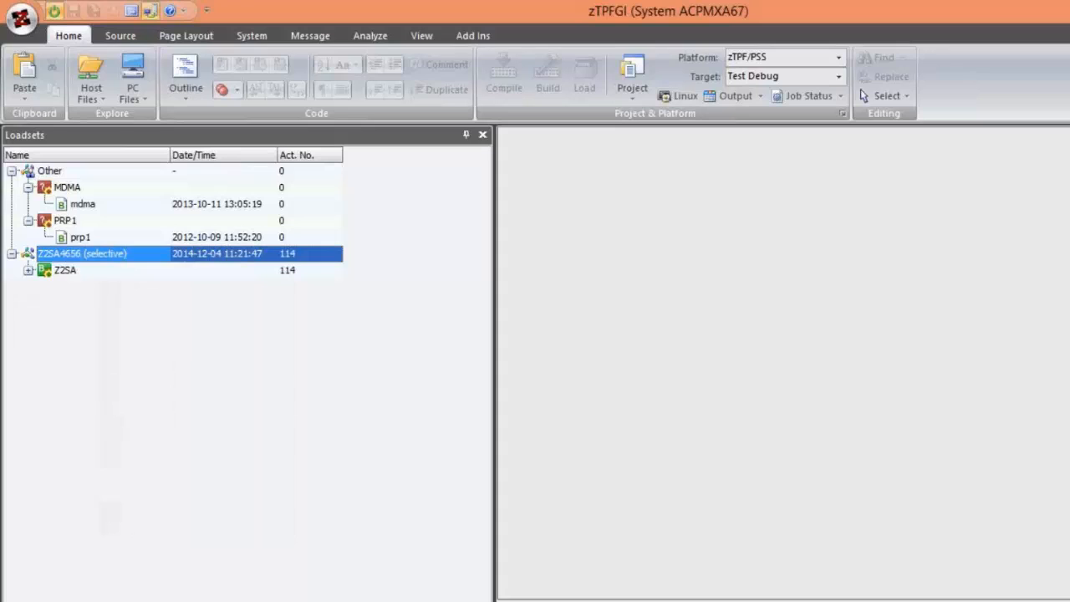
{"action": "left_click", "coordinate": [471, 37]}
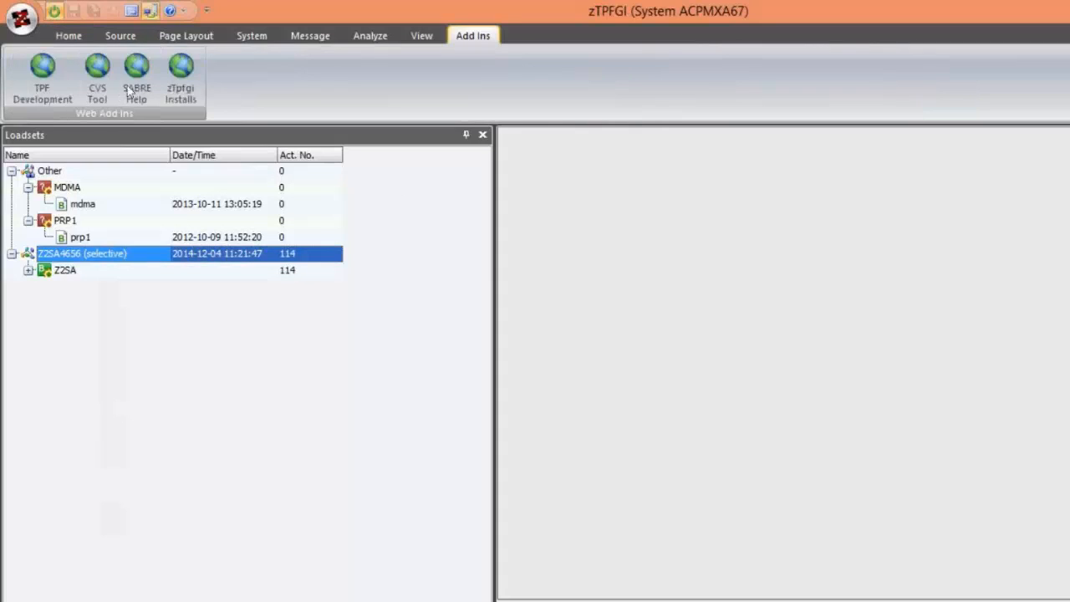
{"action": "left_click", "coordinate": [97, 71]}
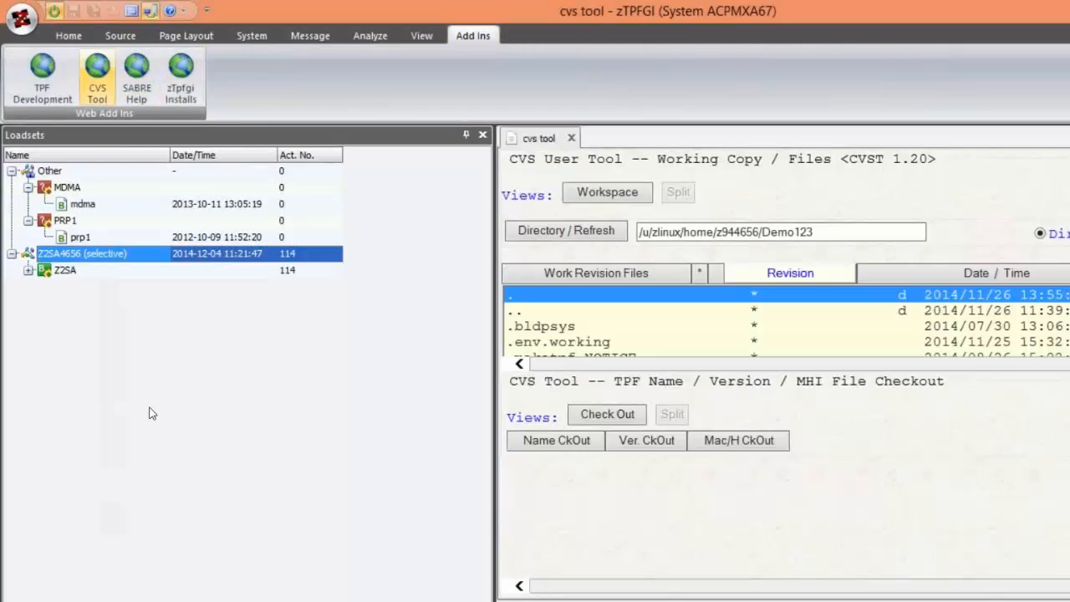
- Add the mdma SO to Source View from the loadsets list
{"action": "right_click", "coordinate": [167, 351]}
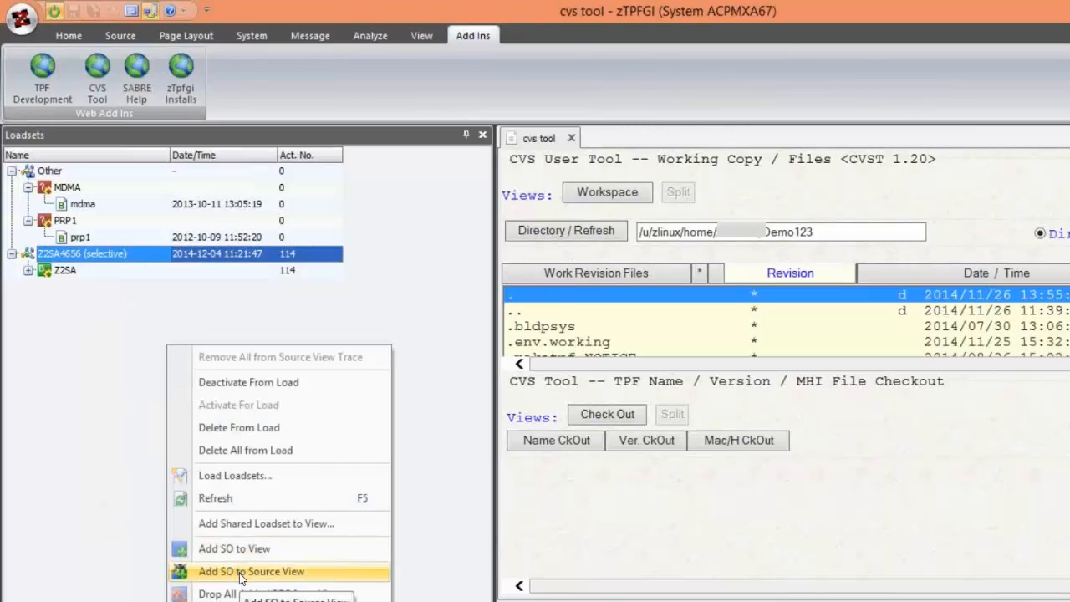
{"action": "left_click", "coordinate": [241, 572]}
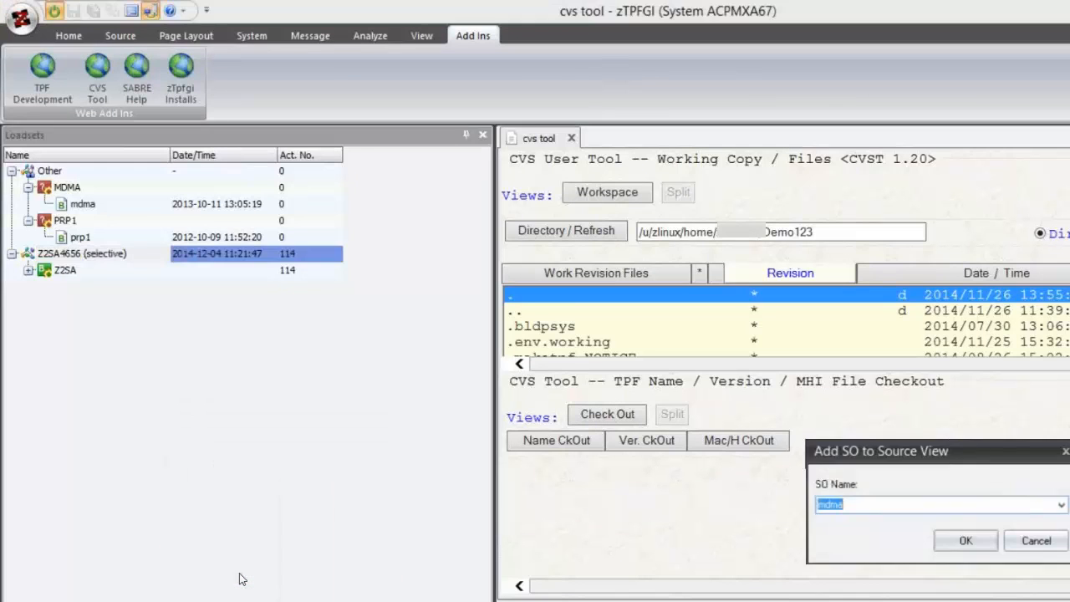
{"action": "left_click", "coordinate": [965, 541]}
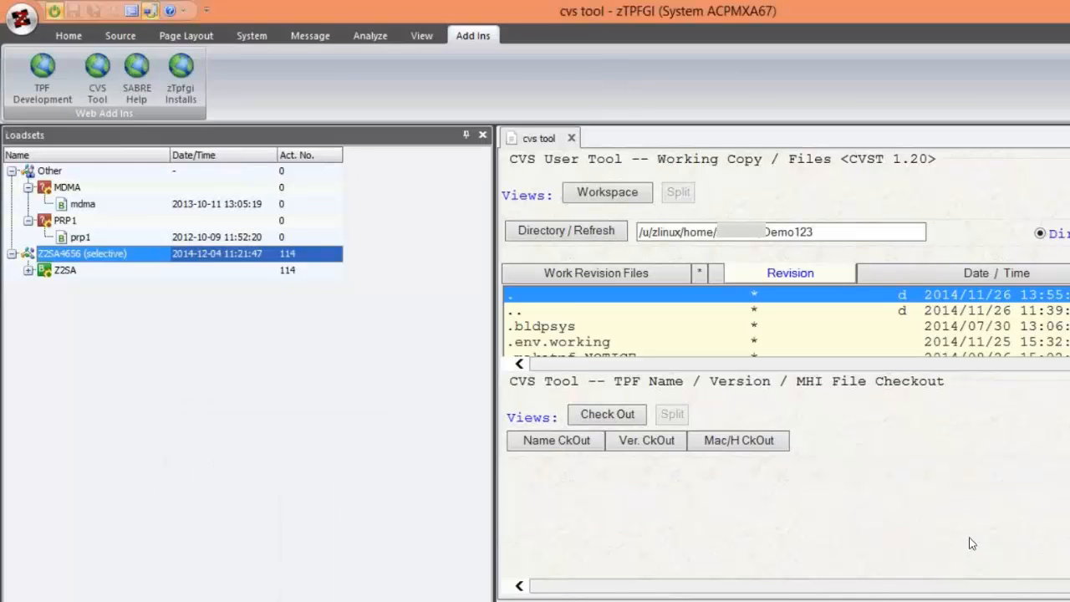
- Exclude and re-include the BSO/CSO of Z2SA in the selective Z2SA4656 loadset, twice in a row
{"action": "left_click", "coordinate": [63, 272]}
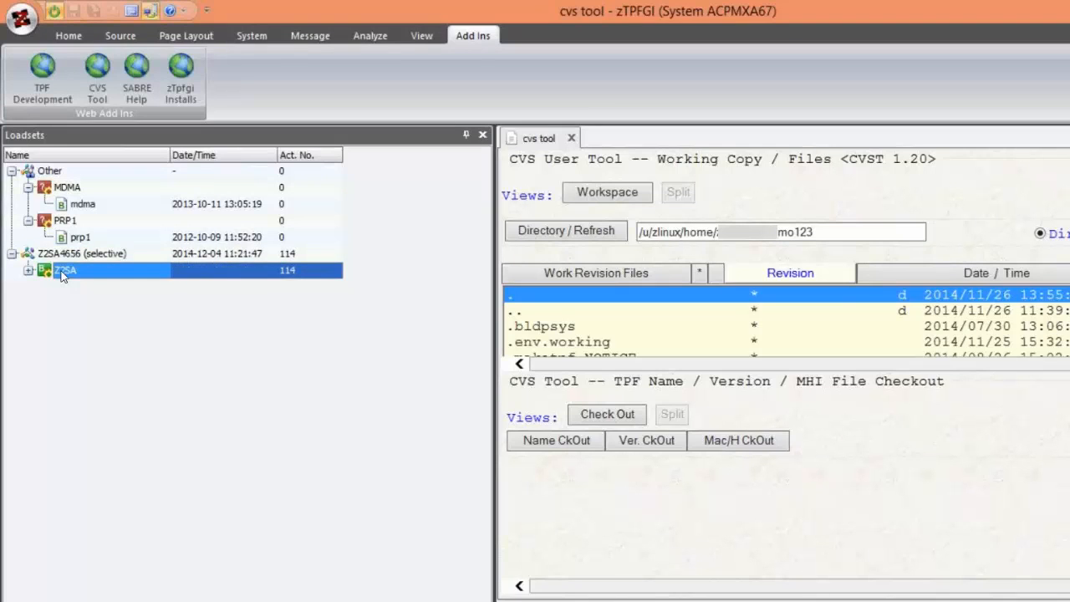
{"action": "right_click", "coordinate": [62, 273]}
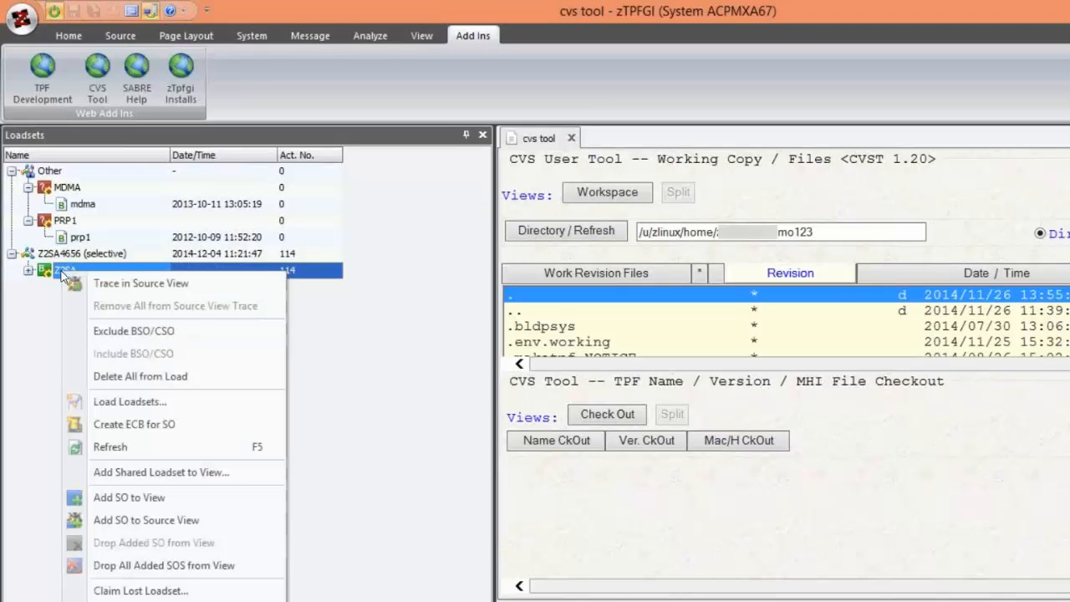
{"action": "left_click", "coordinate": [109, 332]}
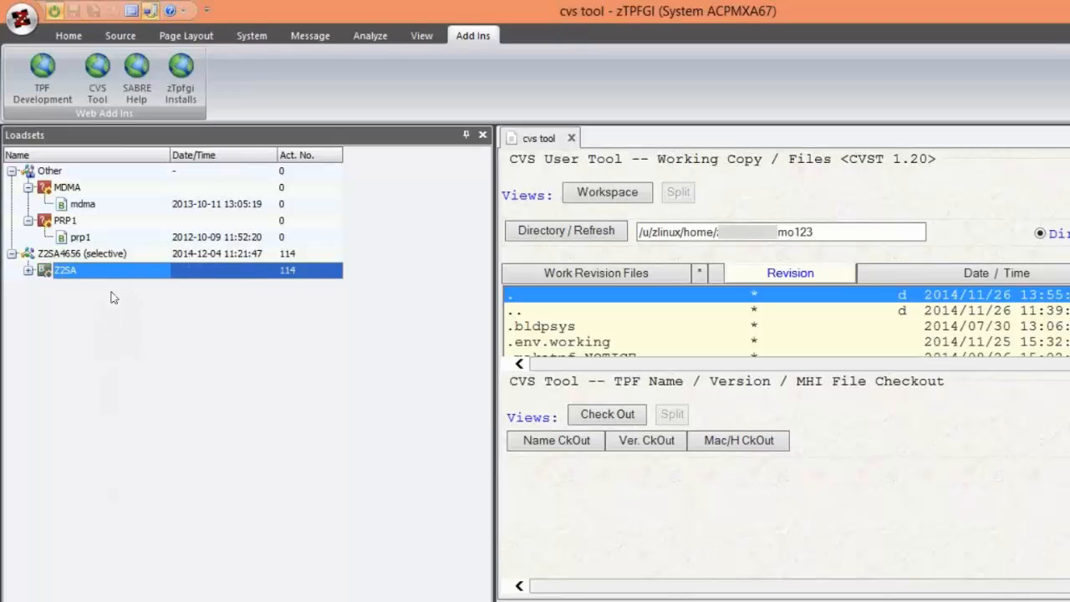
{"action": "right_click", "coordinate": [72, 270]}
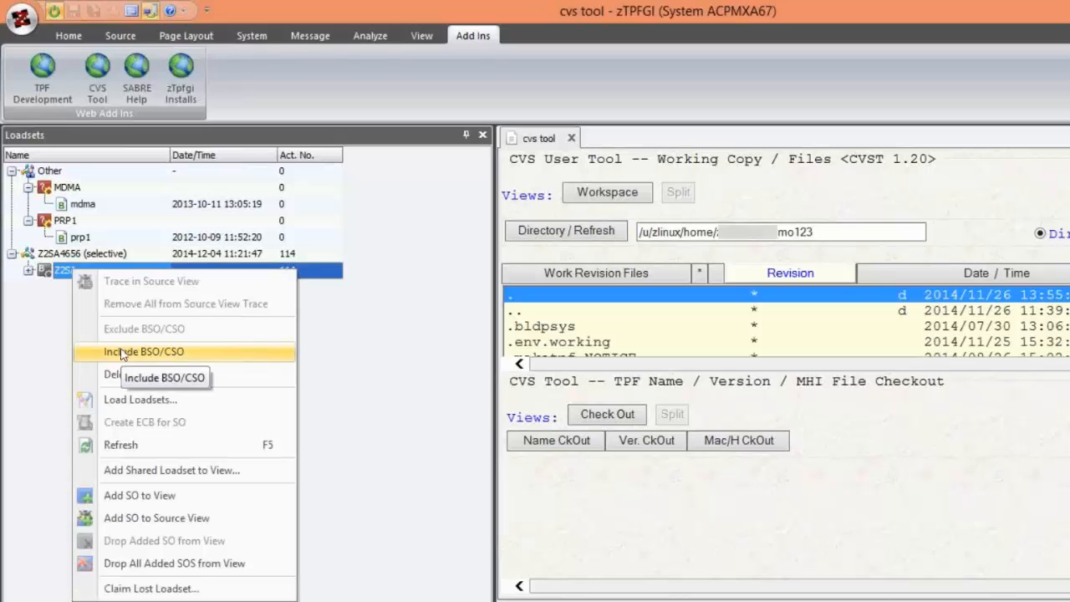
{"action": "left_click", "coordinate": [121, 352]}
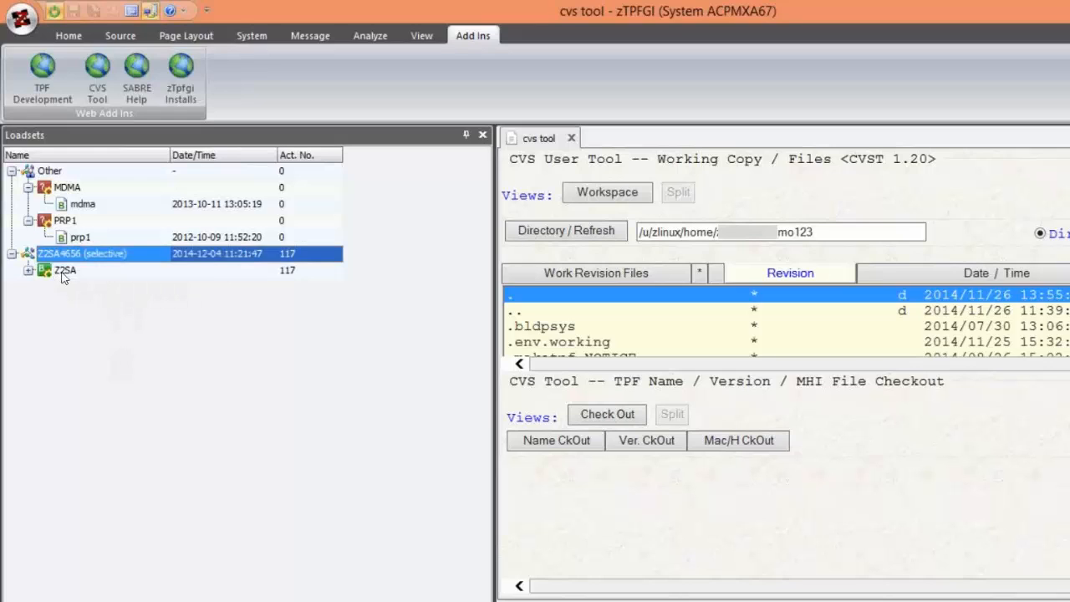
{"action": "left_click", "coordinate": [62, 272]}
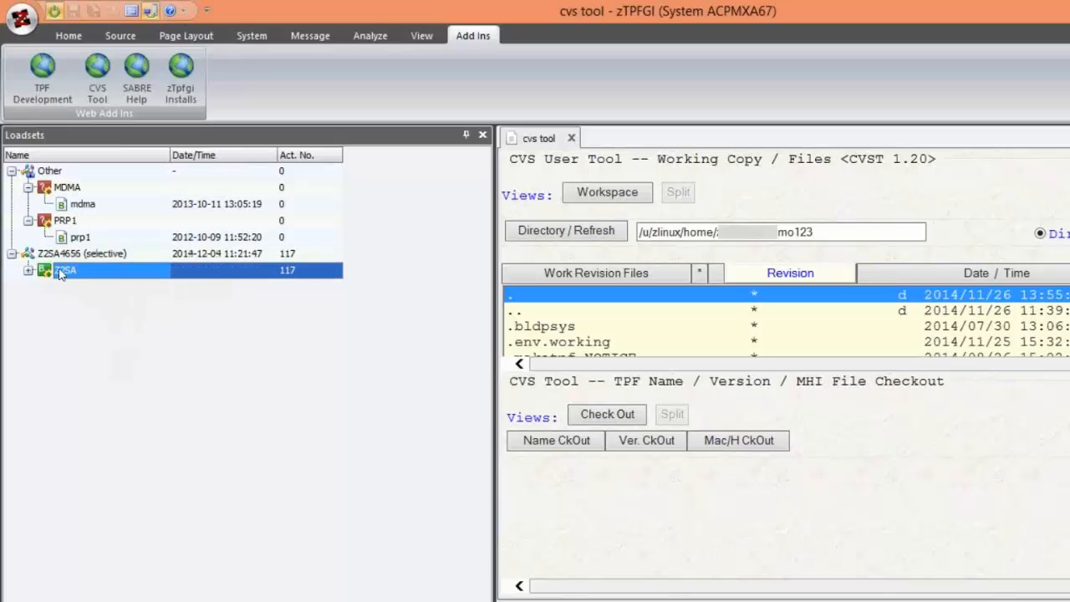
{"action": "right_click", "coordinate": [60, 274]}
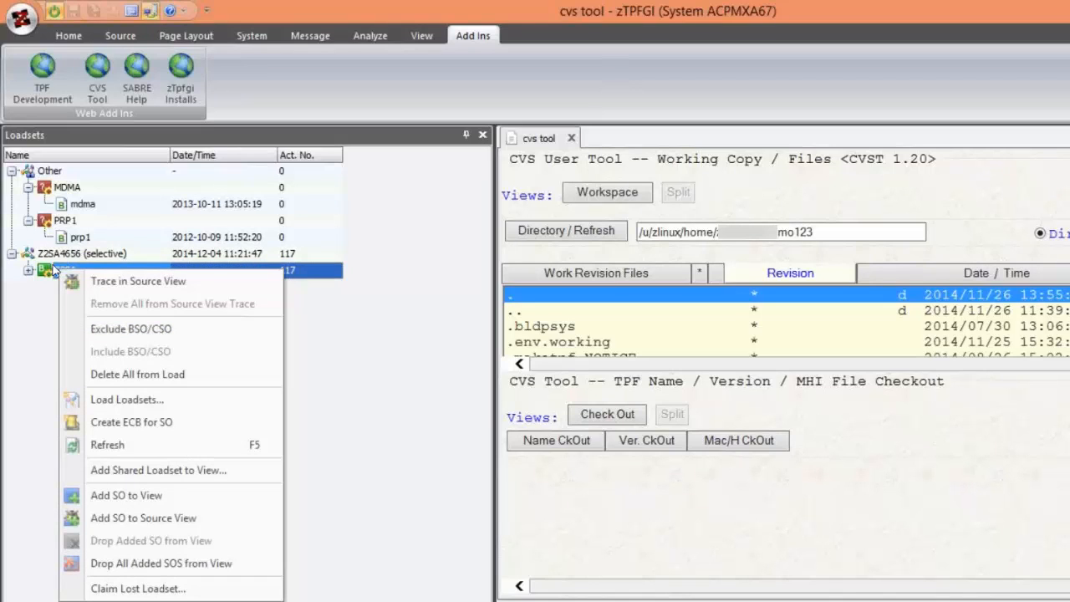
{"action": "left_click", "coordinate": [106, 329]}
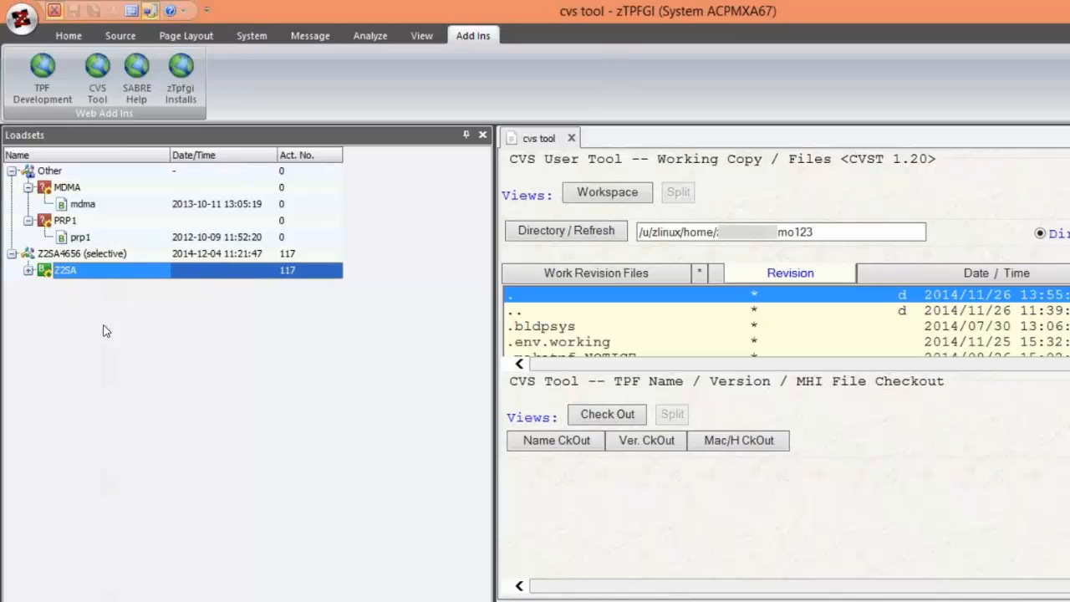
{"action": "right_click", "coordinate": [69, 268]}
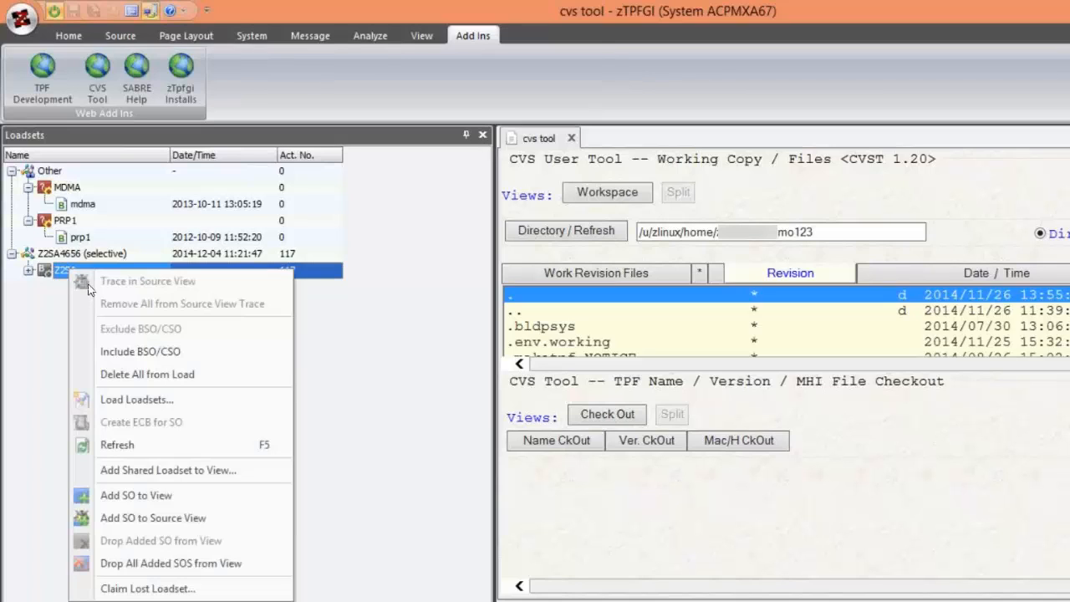
{"action": "left_click", "coordinate": [139, 352]}
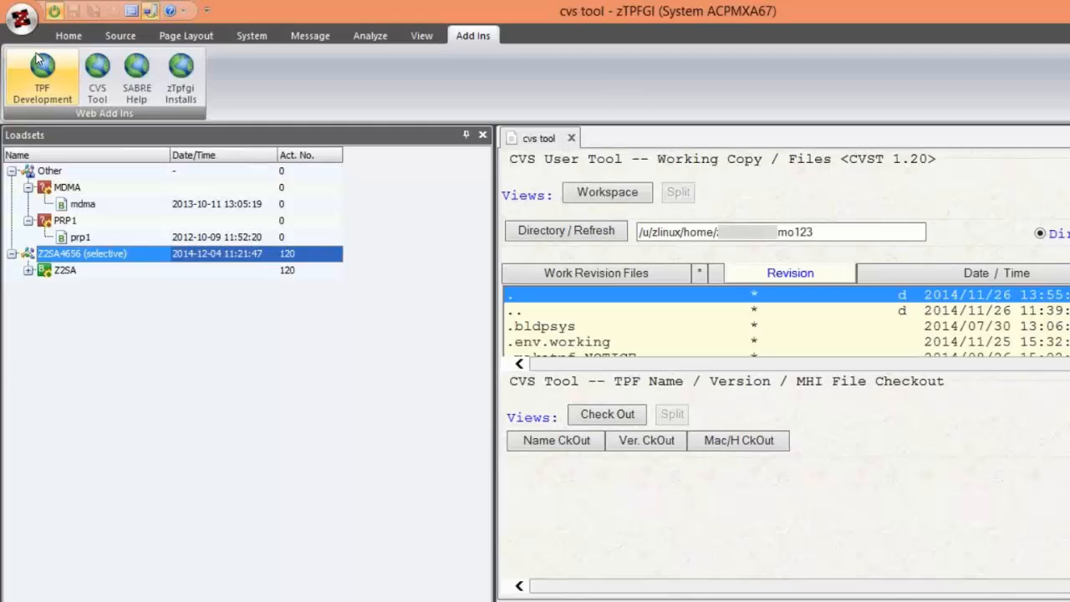
- Set the Maximum Trace Output File Size to 99999 in the advanced Cache and File Settings options
{"action": "left_click", "coordinate": [23, 19]}
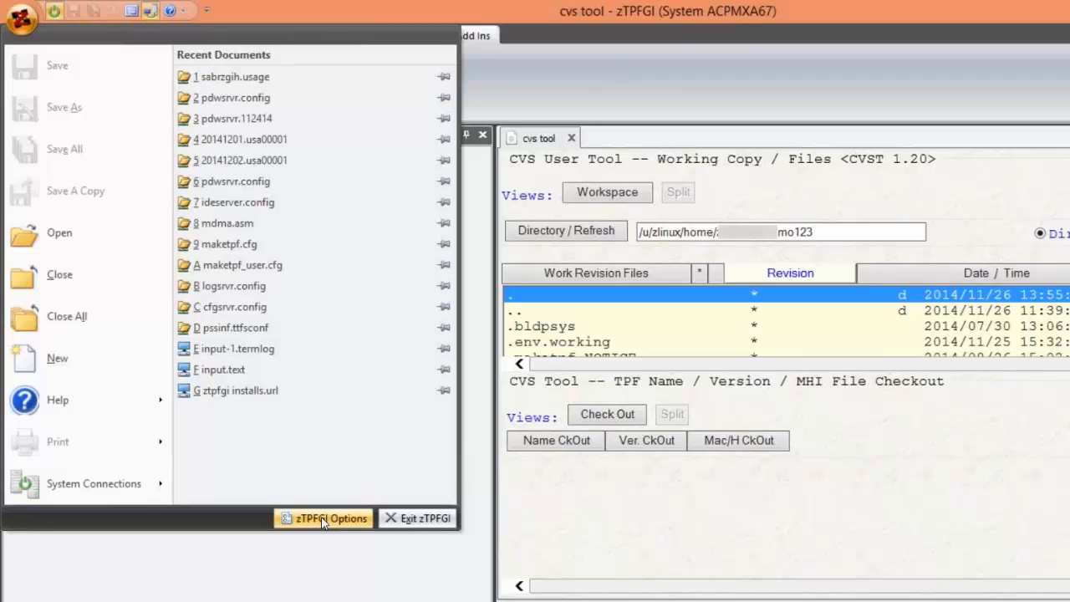
{"action": "left_click", "coordinate": [322, 520]}
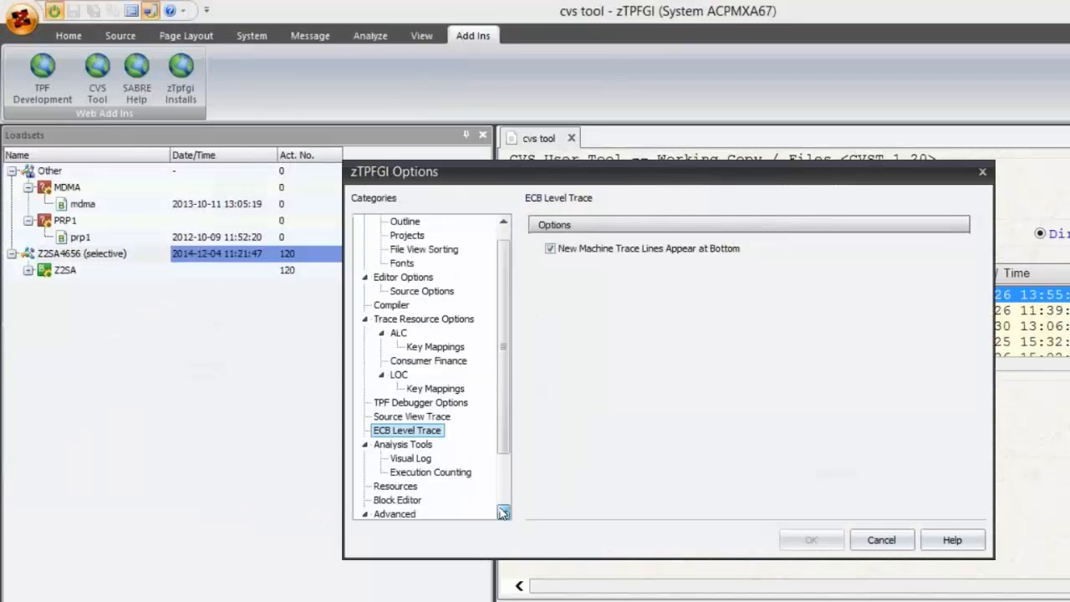
{"action": "scroll", "coordinate": [458, 465], "scroll_direction": "down", "scroll_amount": 2}
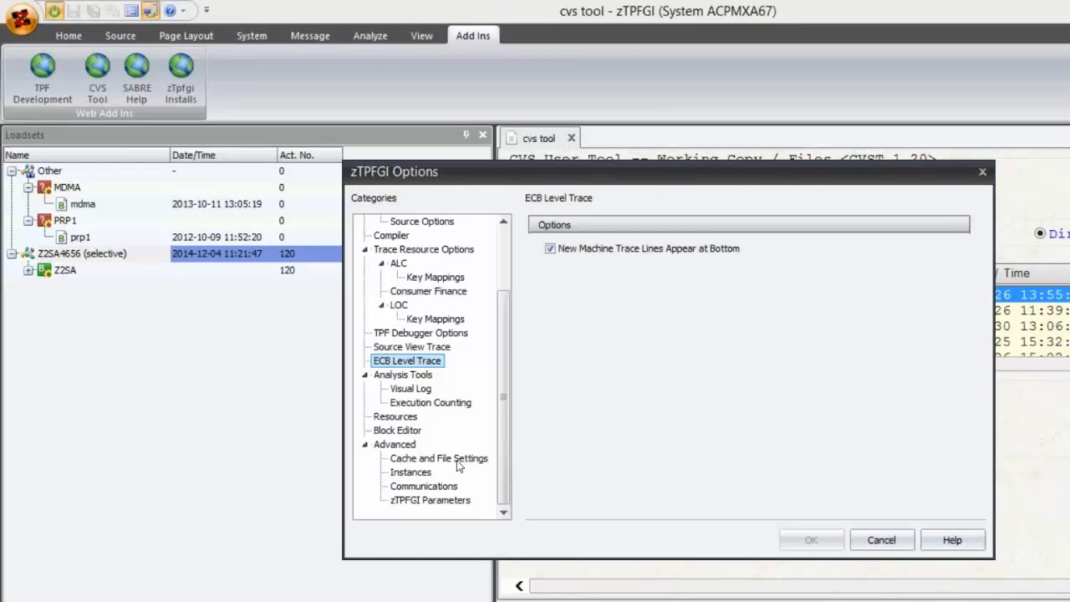
{"action": "left_click", "coordinate": [458, 464]}
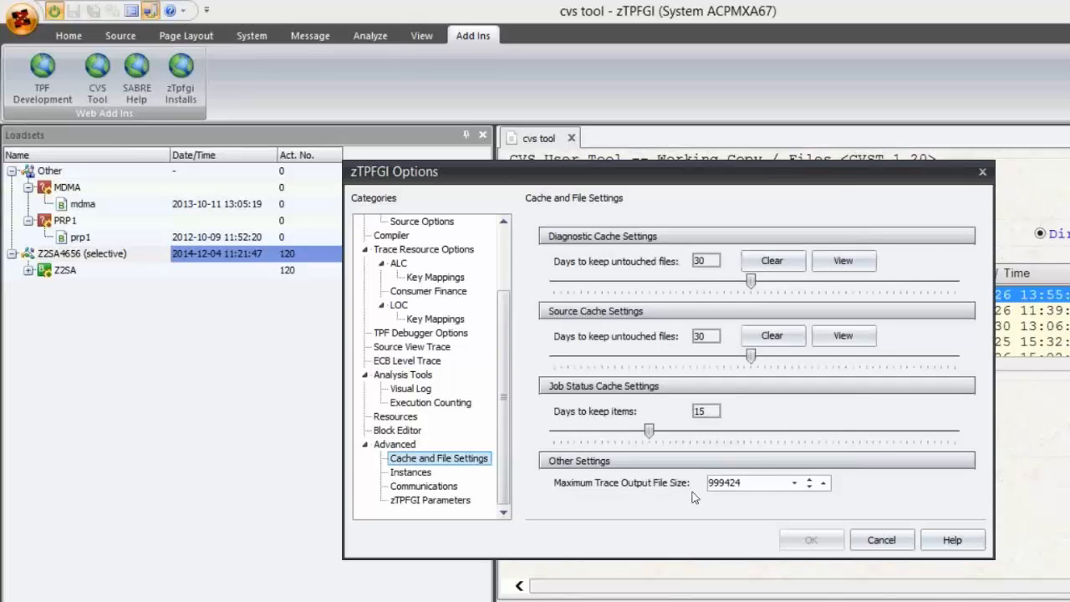
{"action": "double_click", "coordinate": [764, 484]}
{"action": "type", "text": "99999"}
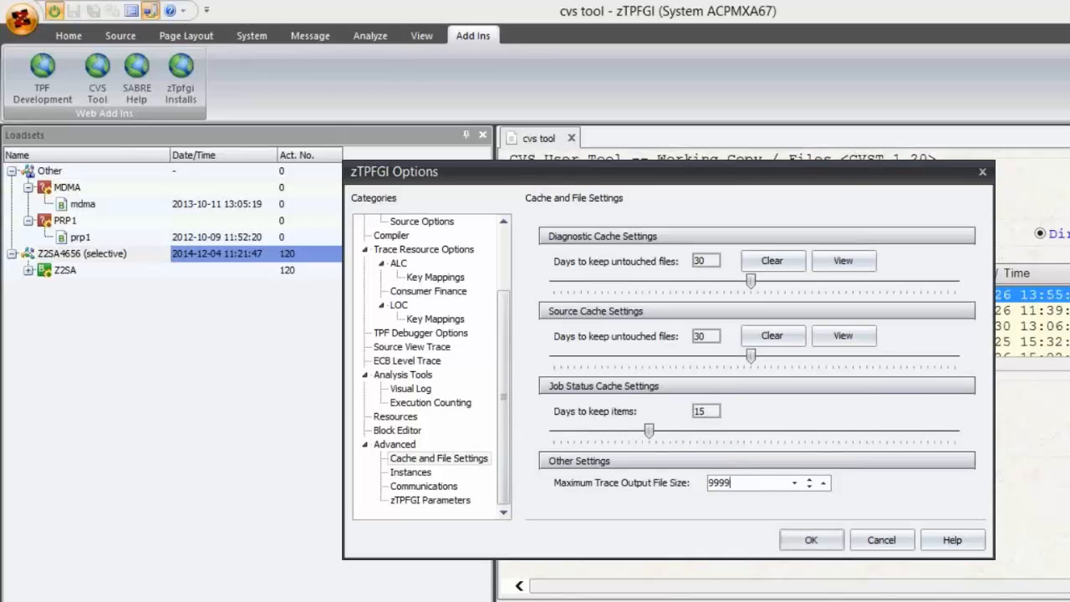
{"action": "left_click", "coordinate": [811, 539]}
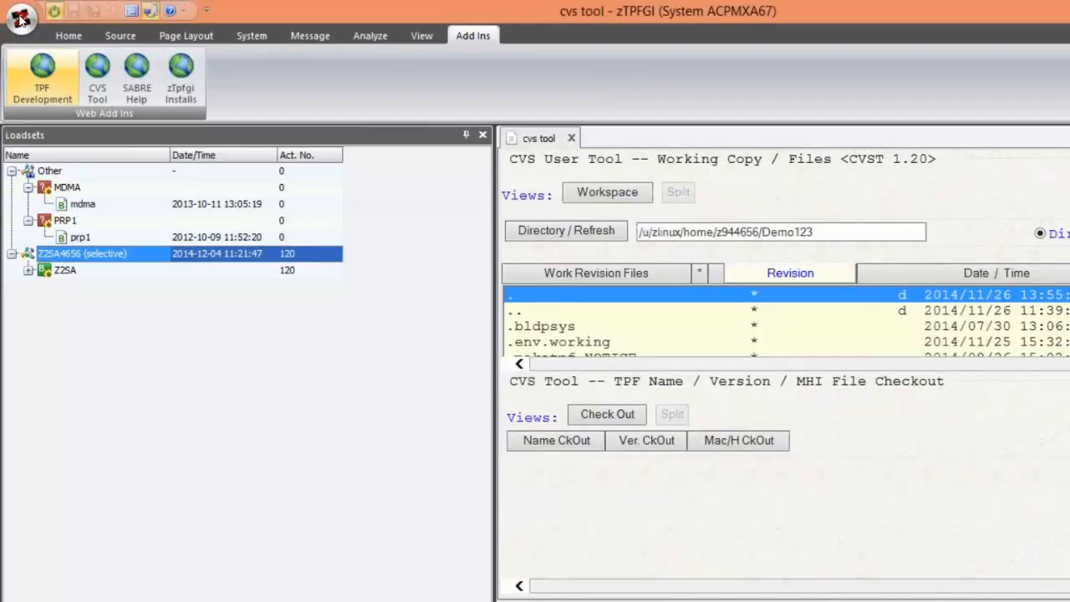
- Set the Maximum Trace Output File Size to 9999999 in the advanced Cache and File Settings options
{"action": "left_click", "coordinate": [20, 19]}
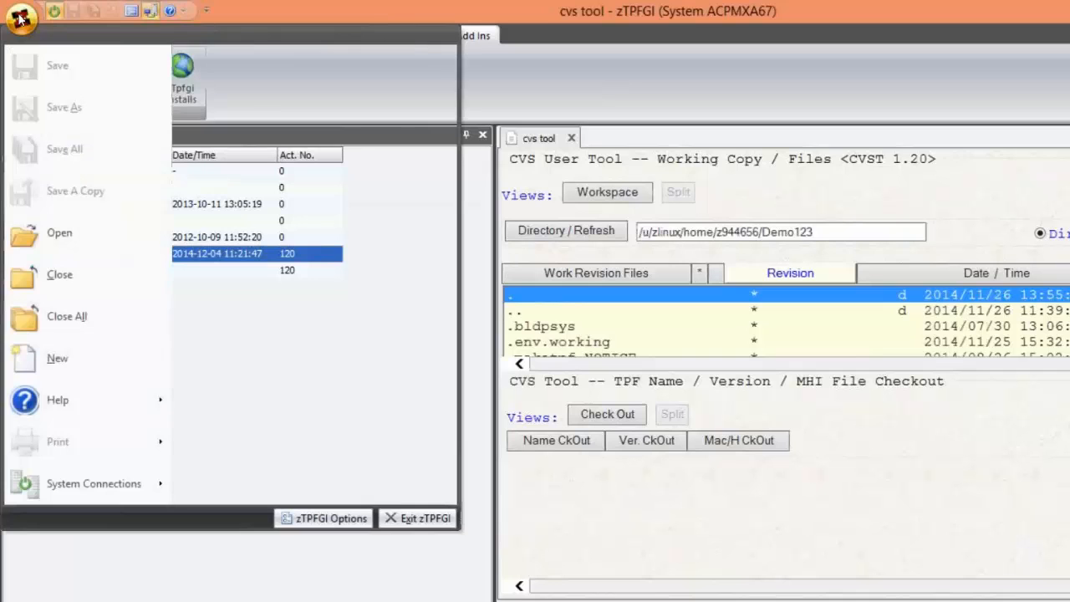
{"action": "left_click", "coordinate": [322, 519]}
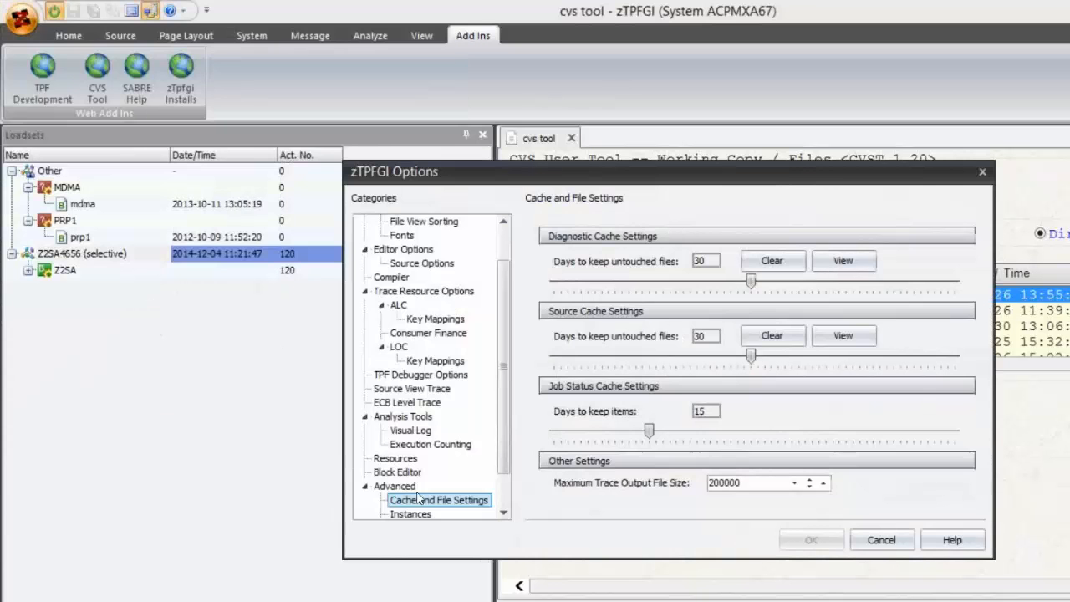
{"action": "left_click", "coordinate": [365, 486]}
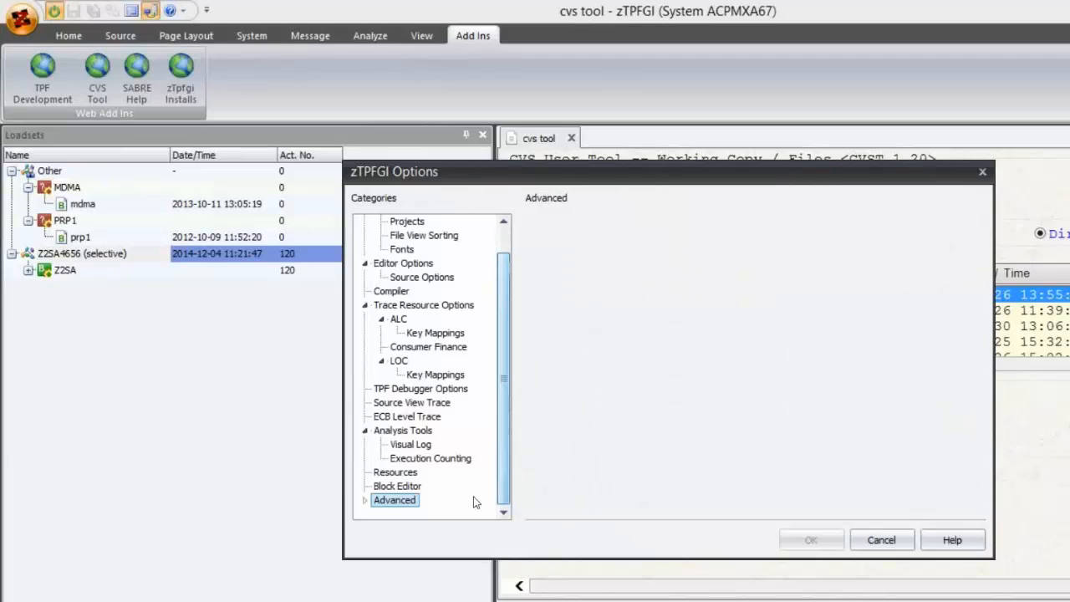
{"action": "left_click", "coordinate": [366, 501]}
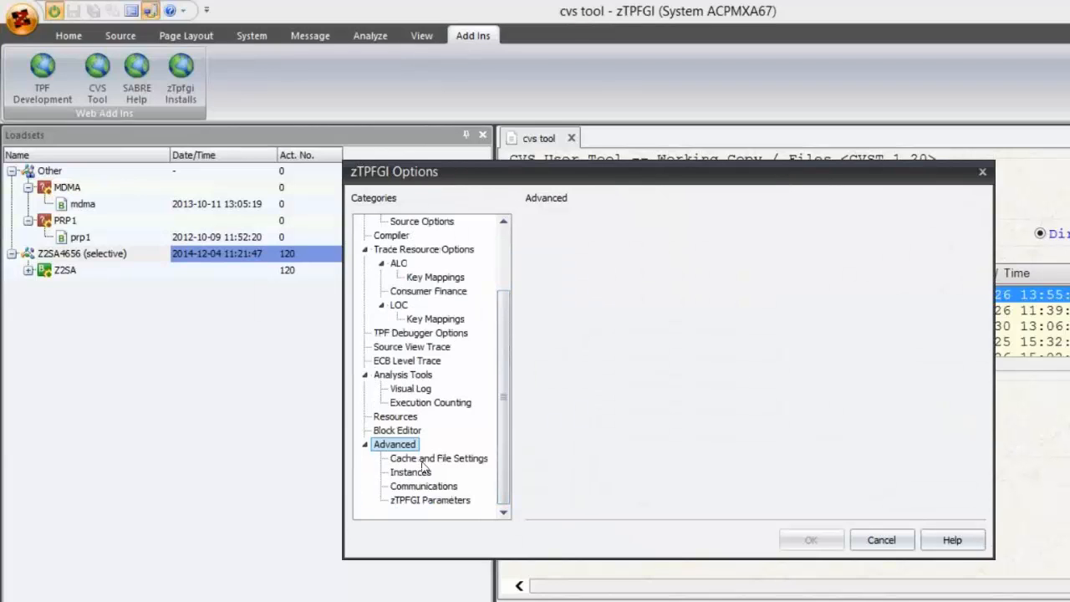
{"action": "left_click", "coordinate": [425, 461]}
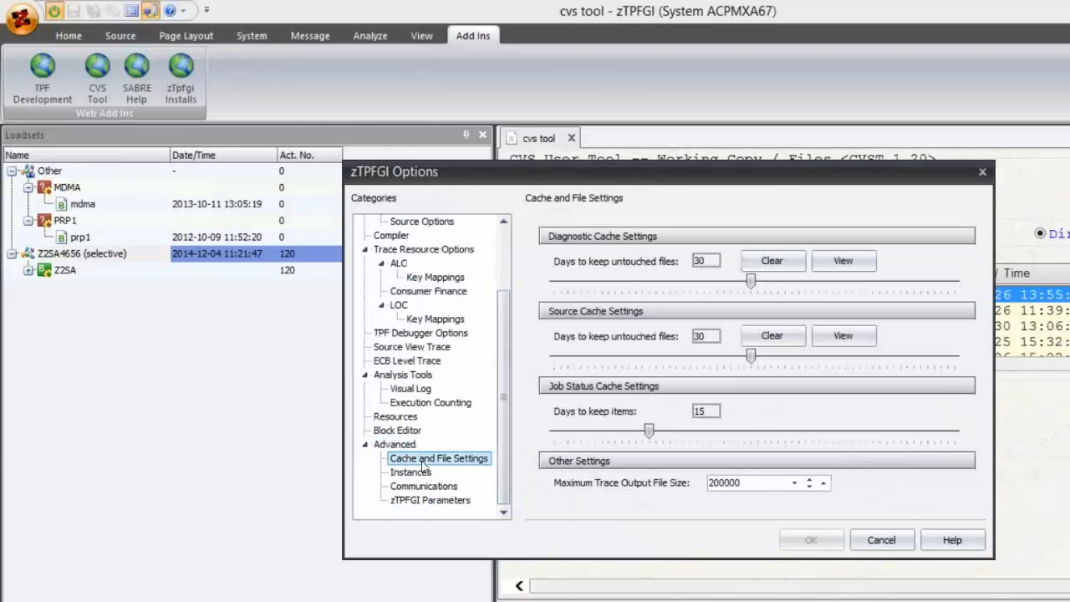
{"action": "left_click", "coordinate": [753, 482]}
{"action": "key", "text": "BackSpace"}
{"action": "key", "text": "BackSpace"}
{"action": "key", "text": "BackSpace"}
{"action": "key", "text": "BackSpace"}
{"action": "key", "text": "BackSpace"}
{"action": "key", "text": "BackSpace"}
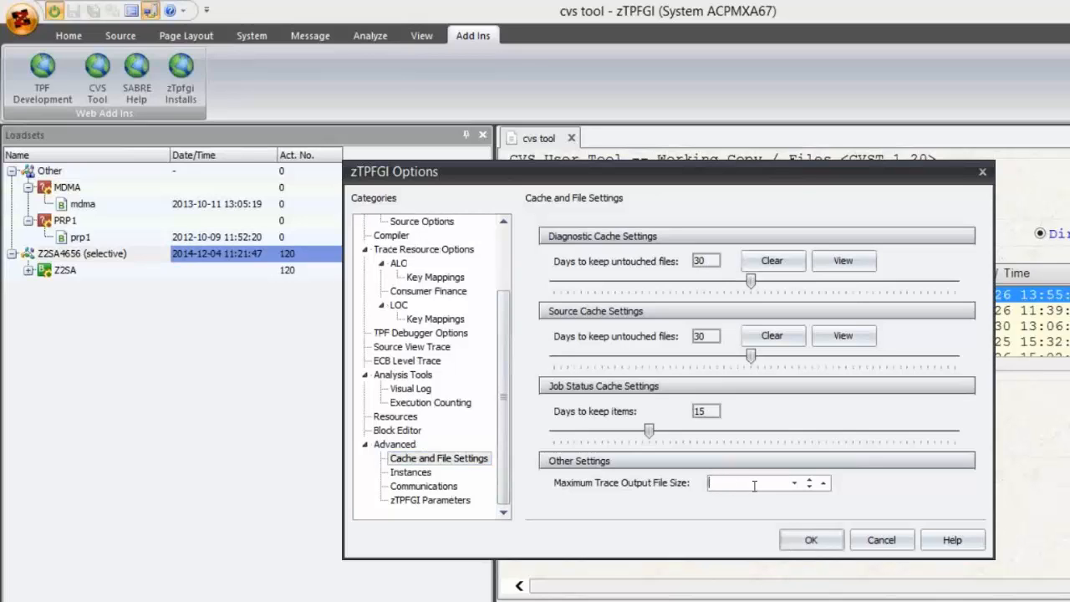
{"action": "type", "text": "9999999"}
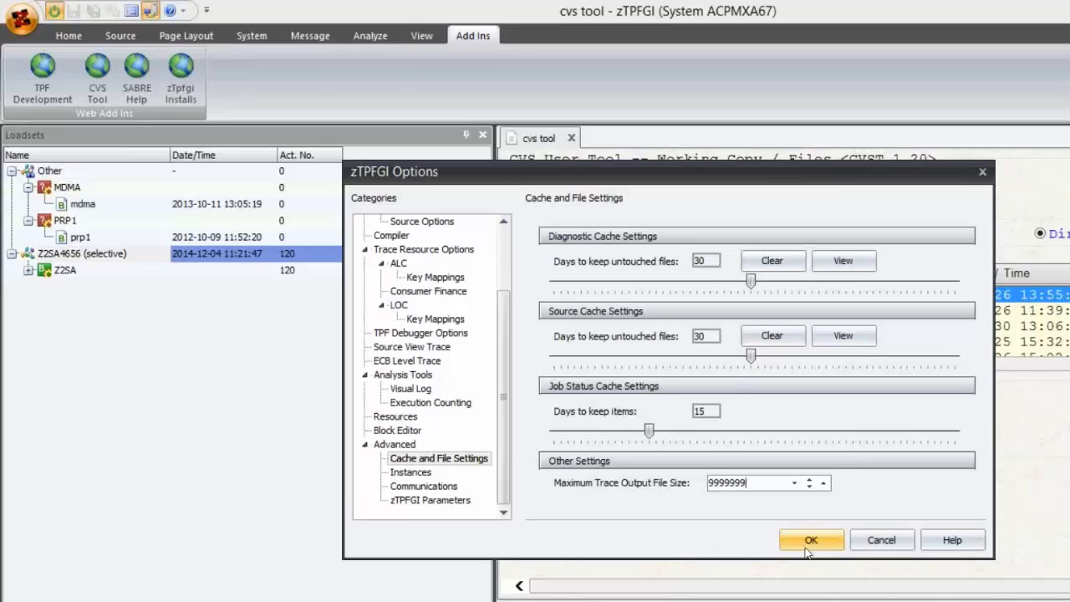
{"action": "left_click", "coordinate": [808, 548]}
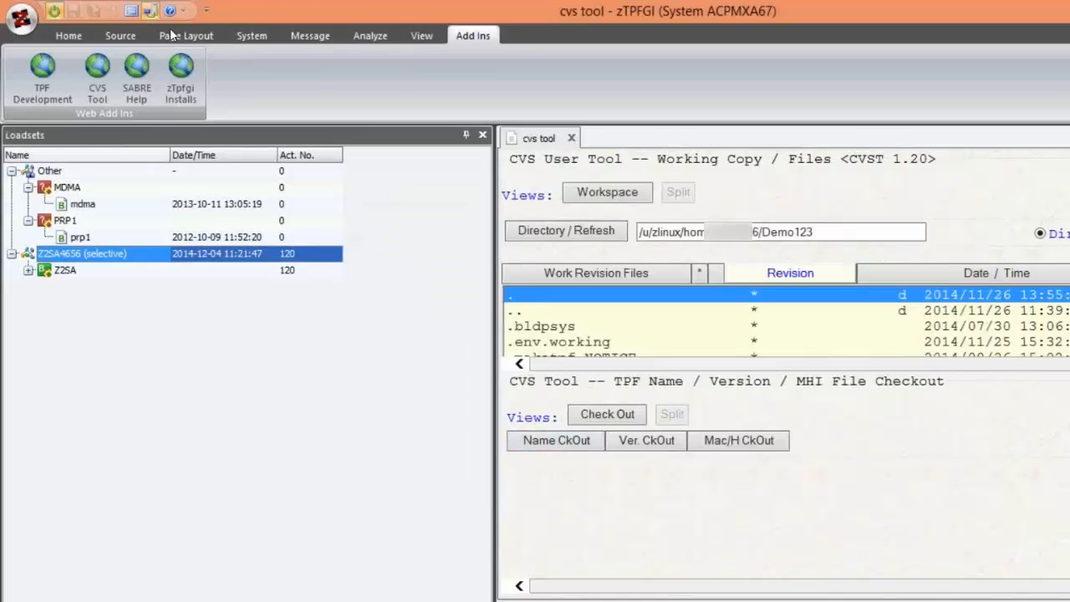
- Open the Trace Output view from the analysis tools
{"action": "left_click", "coordinate": [67, 37]}
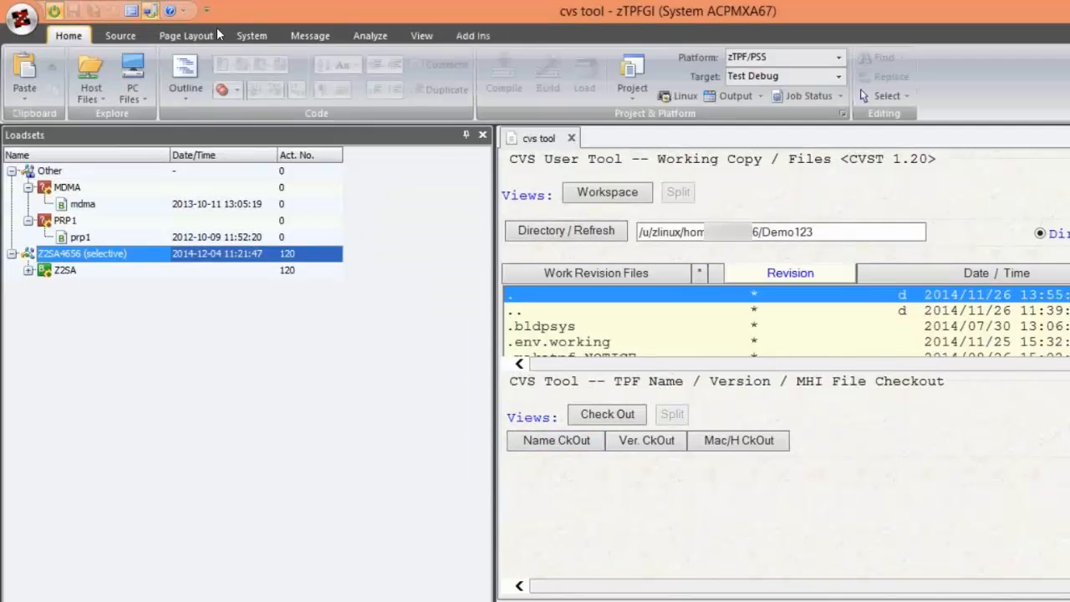
{"action": "left_click", "coordinate": [358, 40]}
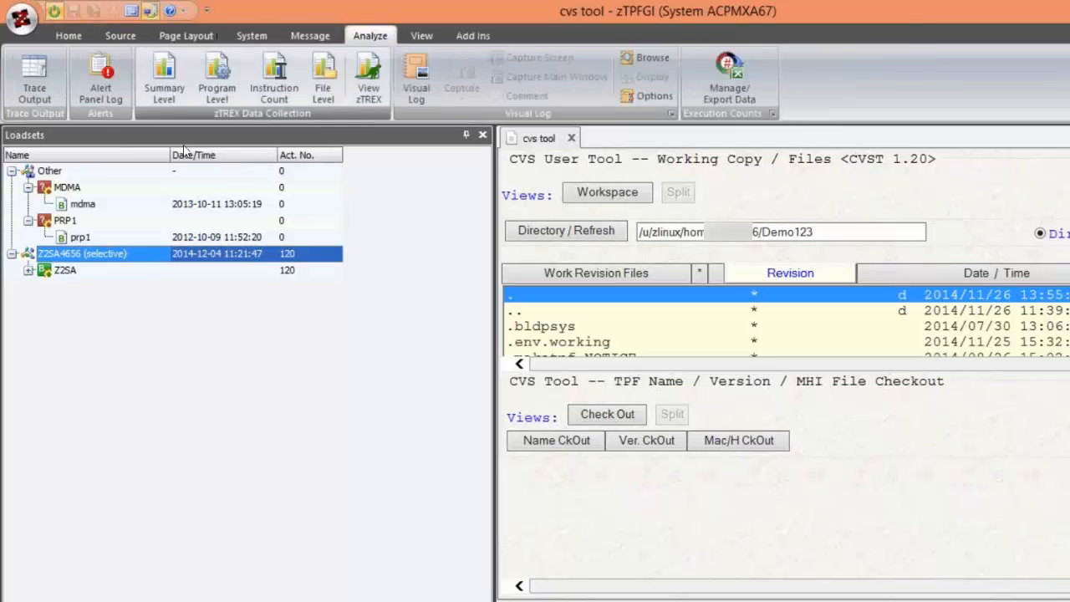
{"action": "left_click", "coordinate": [35, 86]}
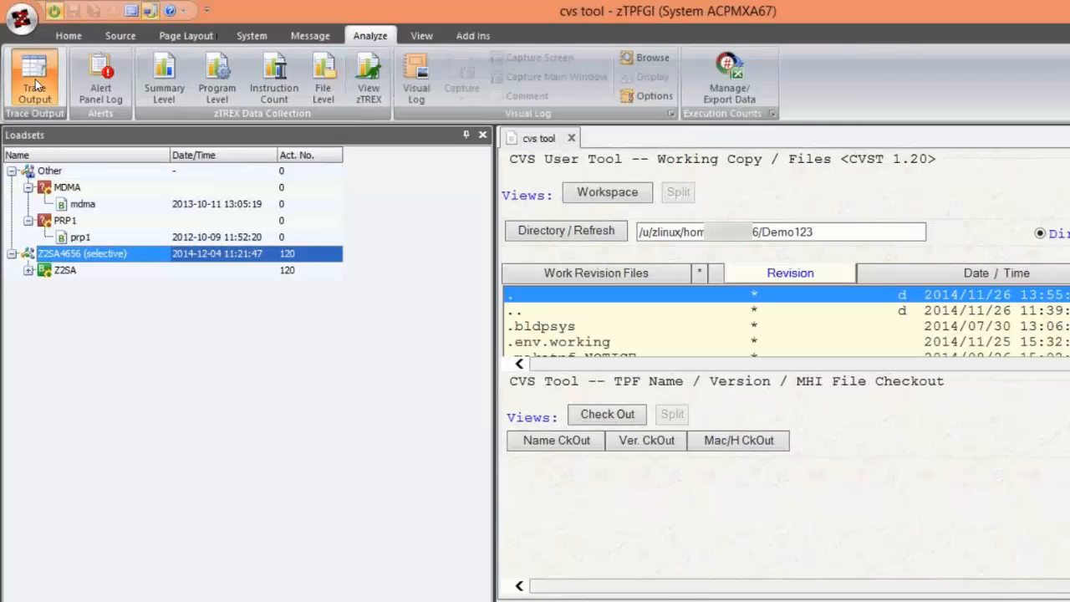